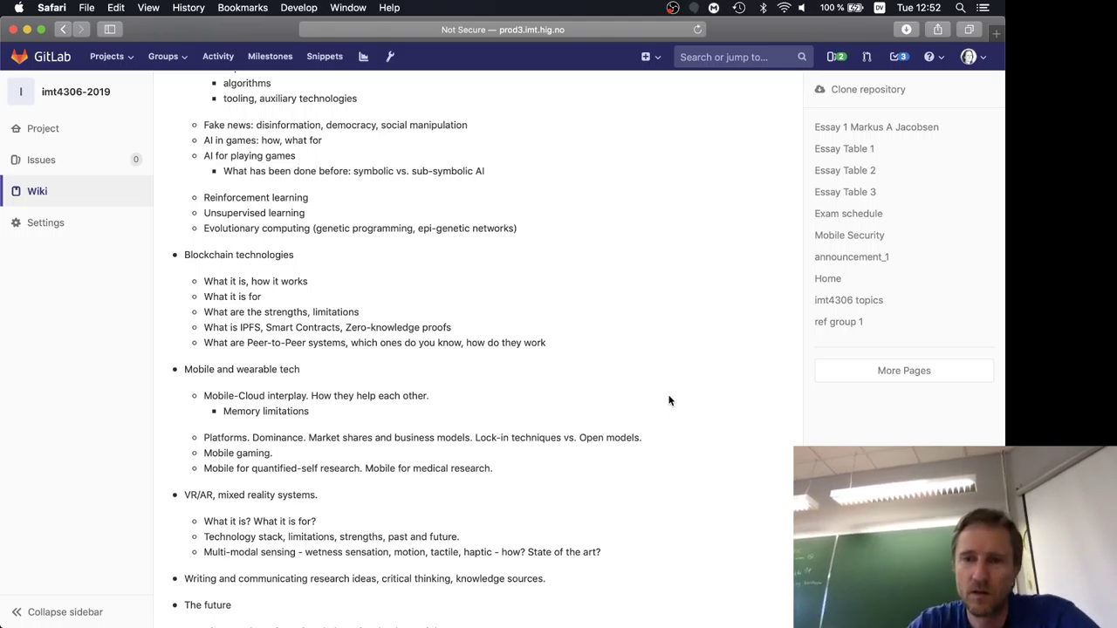
Step: Open the "ref group 1" wiki page and copy its bulleted list of meeting points
scroll(462, 325, "up", 10)
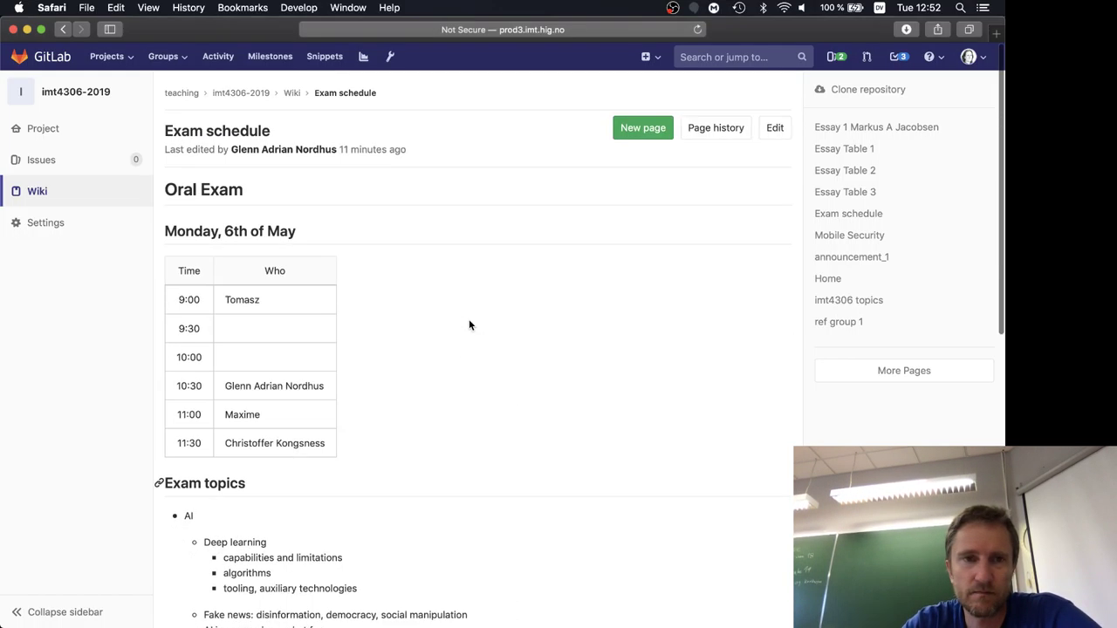
scroll(523, 305, "down", 2)
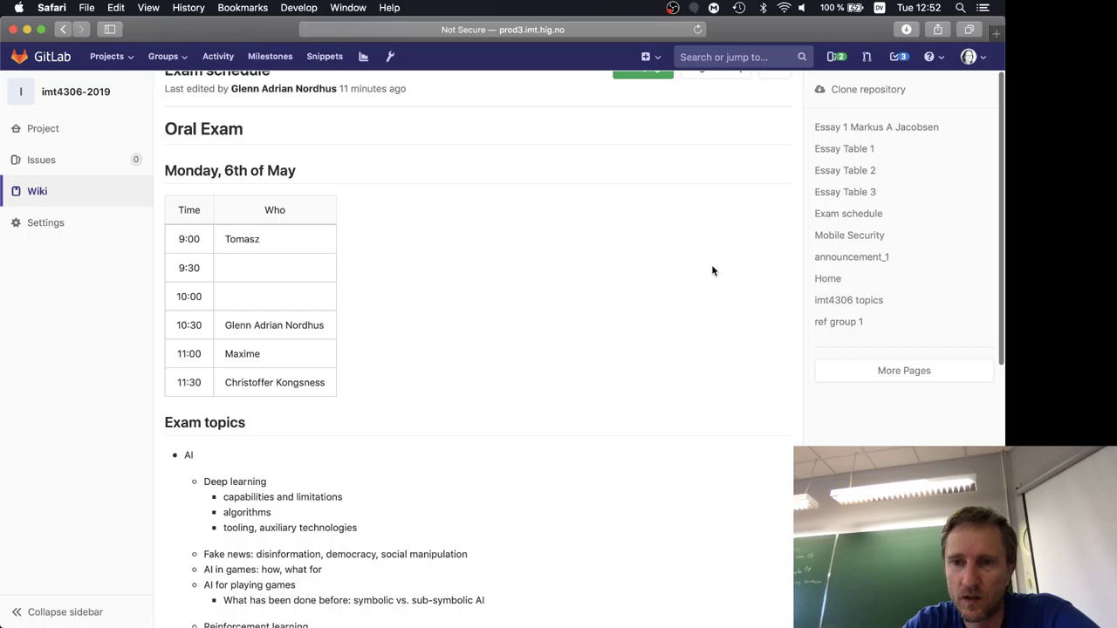
left_click(827, 323)
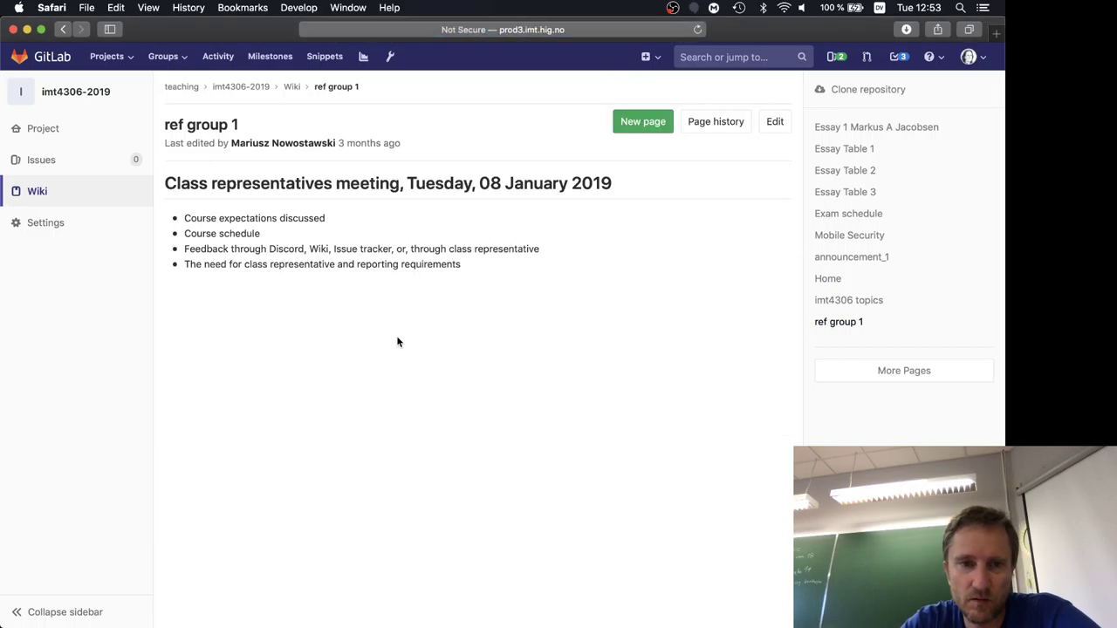
left_click_drag(231, 267, 165, 216)
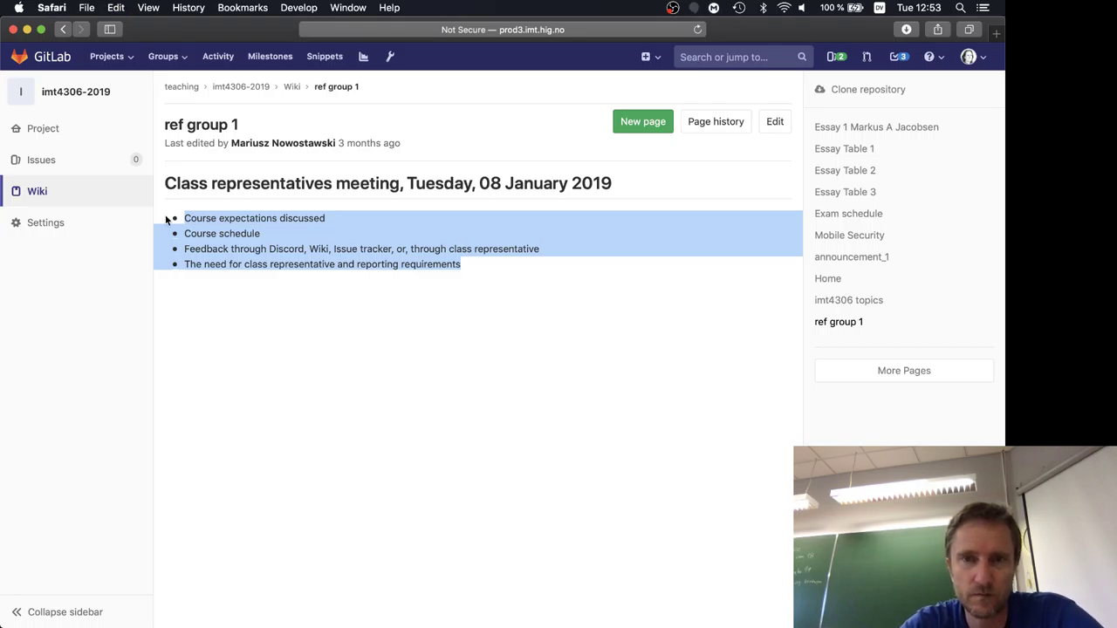
Step: Open the wiki's Home page for editing and go to its Reference group meetings section
left_click(41, 191)
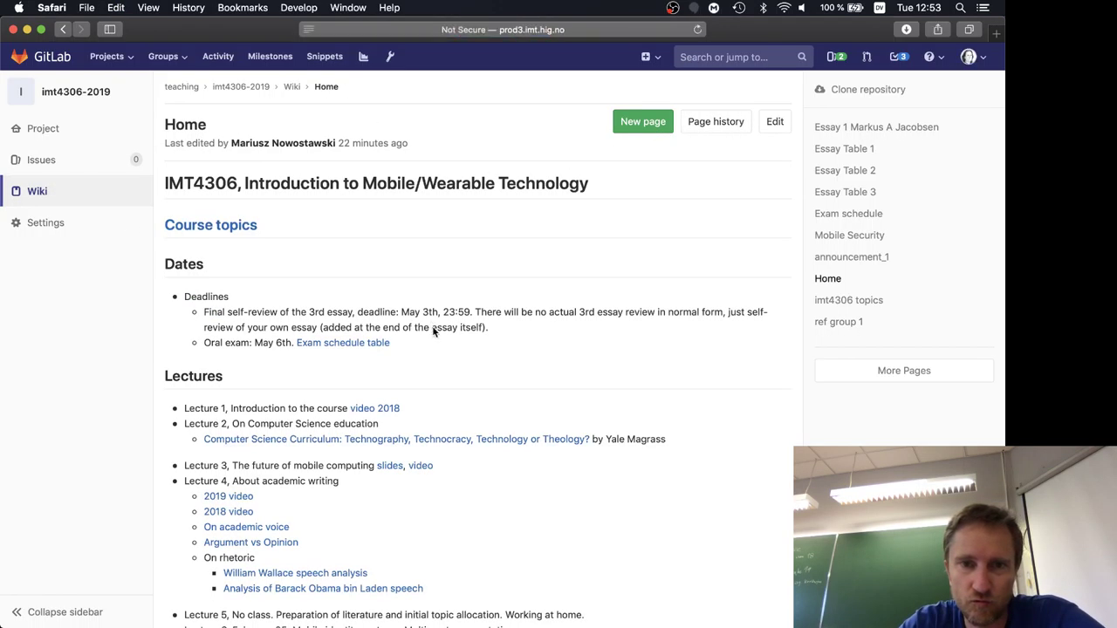
scroll(471, 377, "down", 5)
scroll(471, 376, "down", 10)
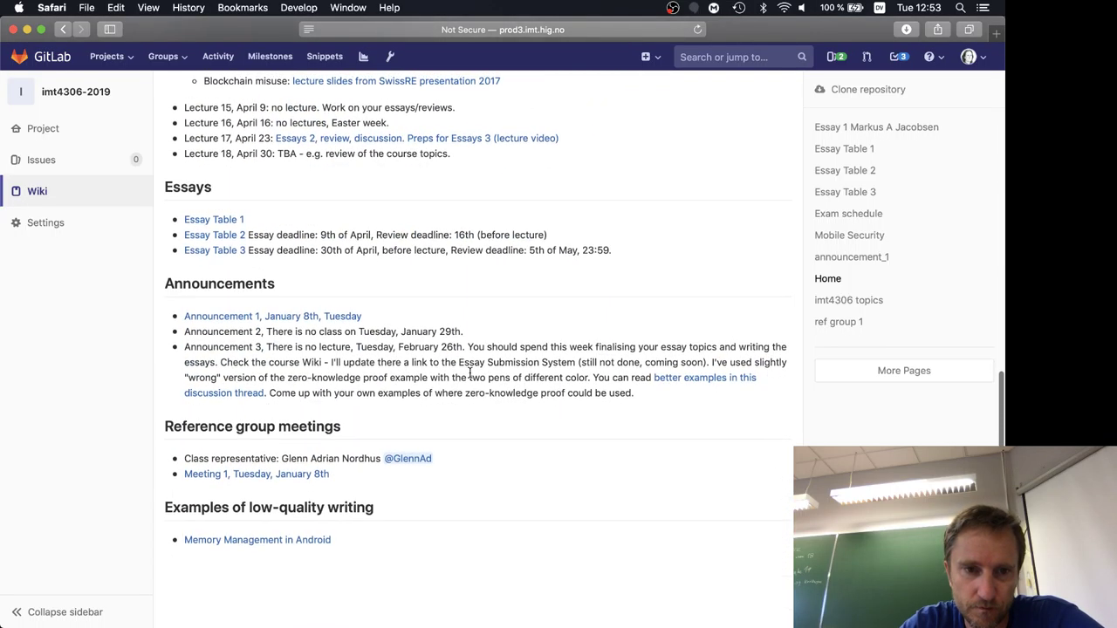
scroll(656, 250, "up", 3)
scroll(656, 251, "up", 12)
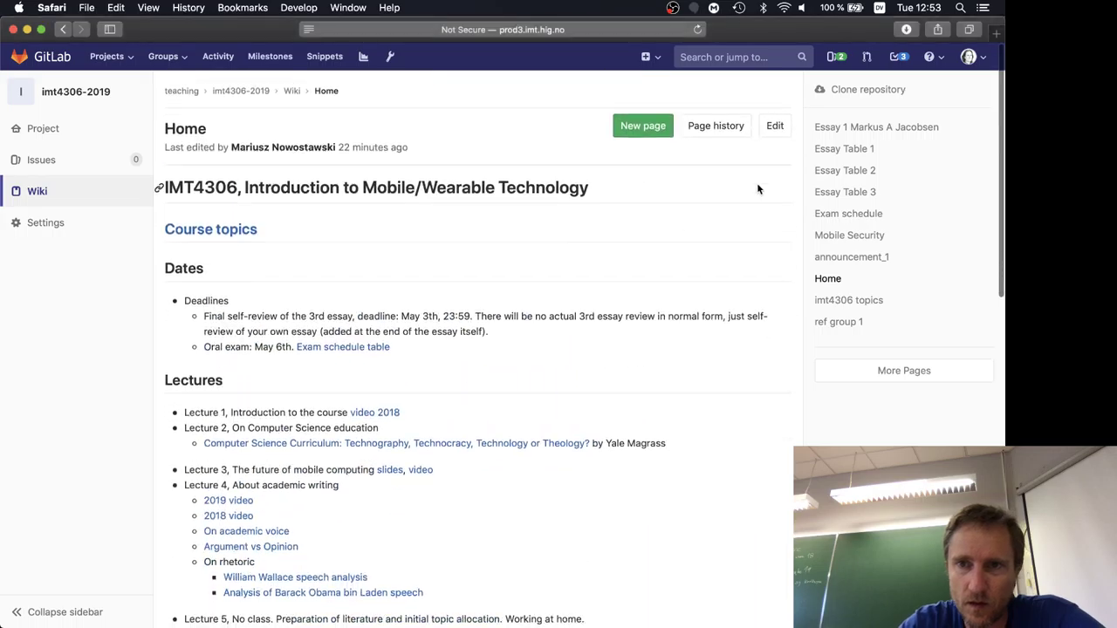
left_click(773, 122)
scroll(526, 488, "down", 15)
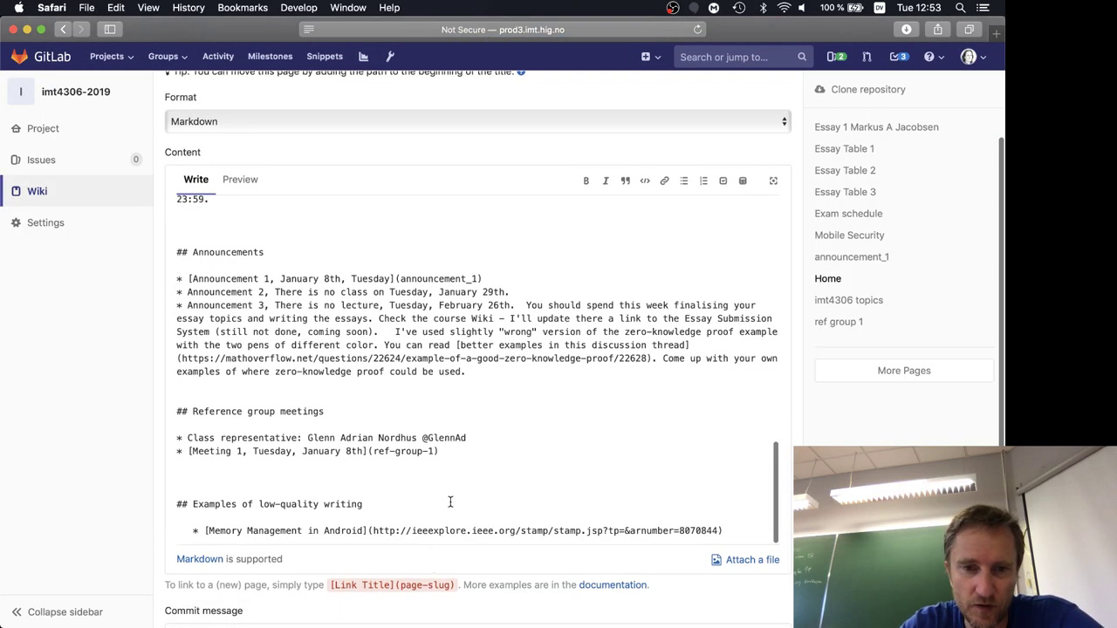
Step: Add a bullet with the link text "[Meeting 2, Tuesday, April 30]" below the Meeting 1 entry
left_click(465, 448)
key("Return")
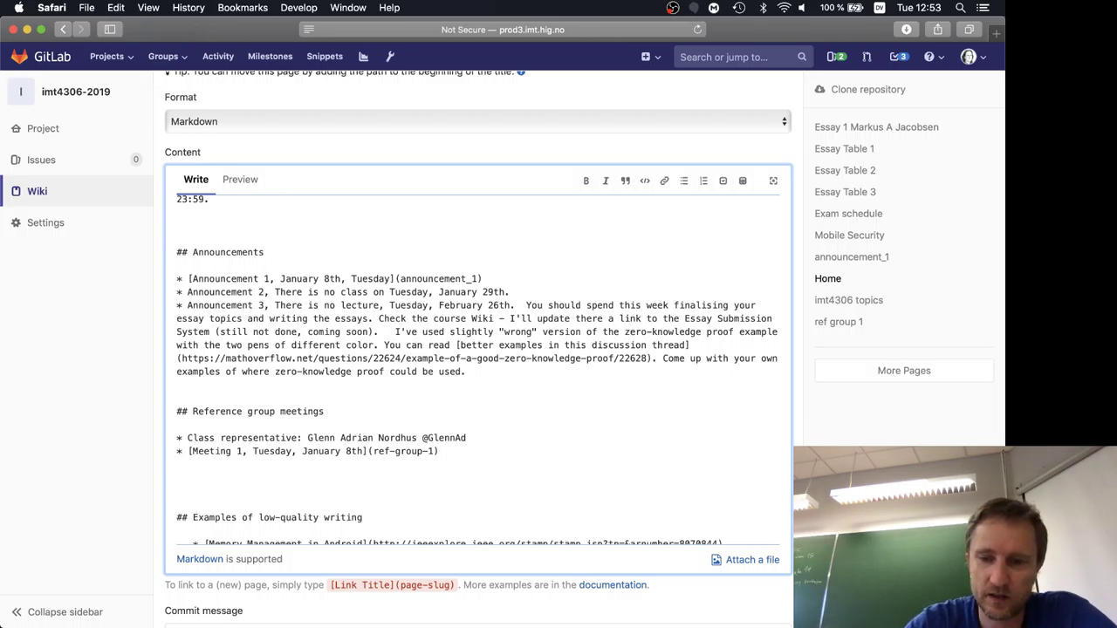
type("* 0")
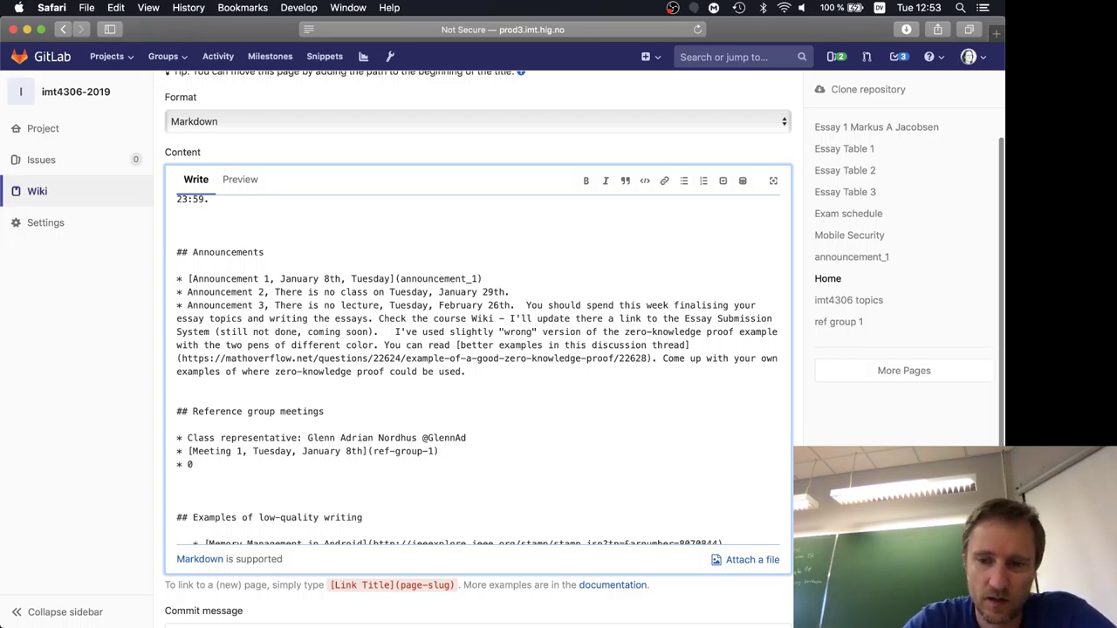
key("BackSpace")
type("[")
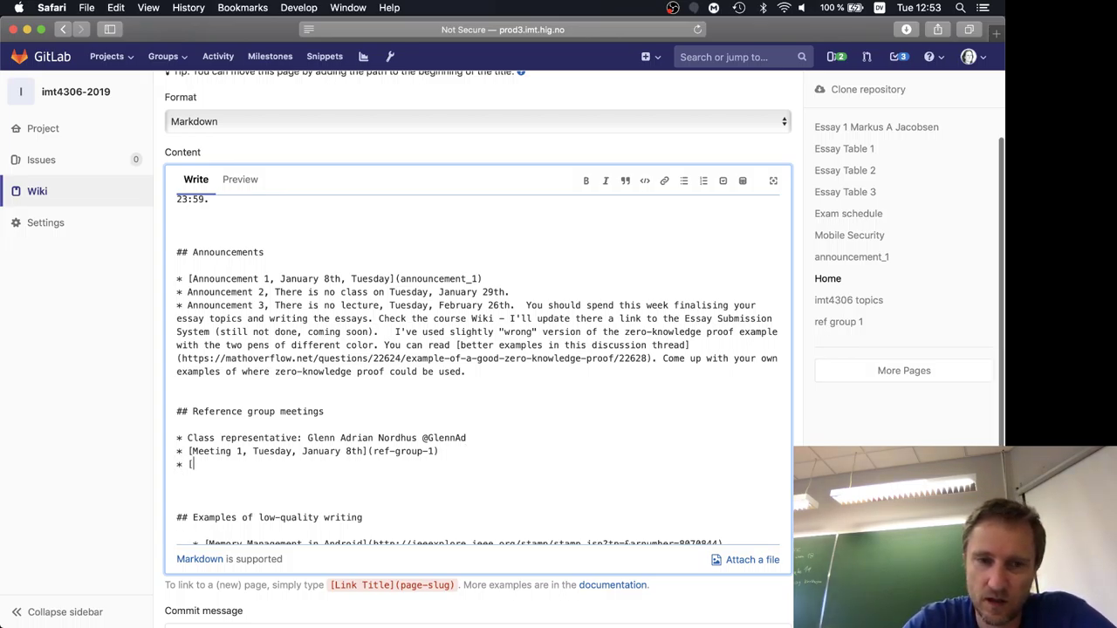
type("Me")
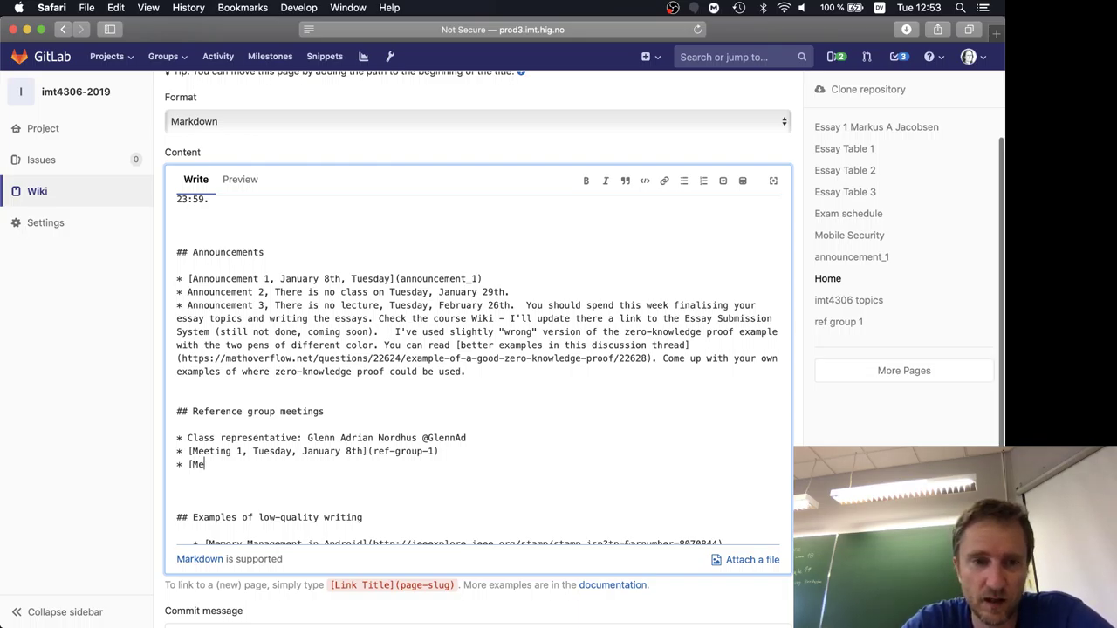
type("eting 2")
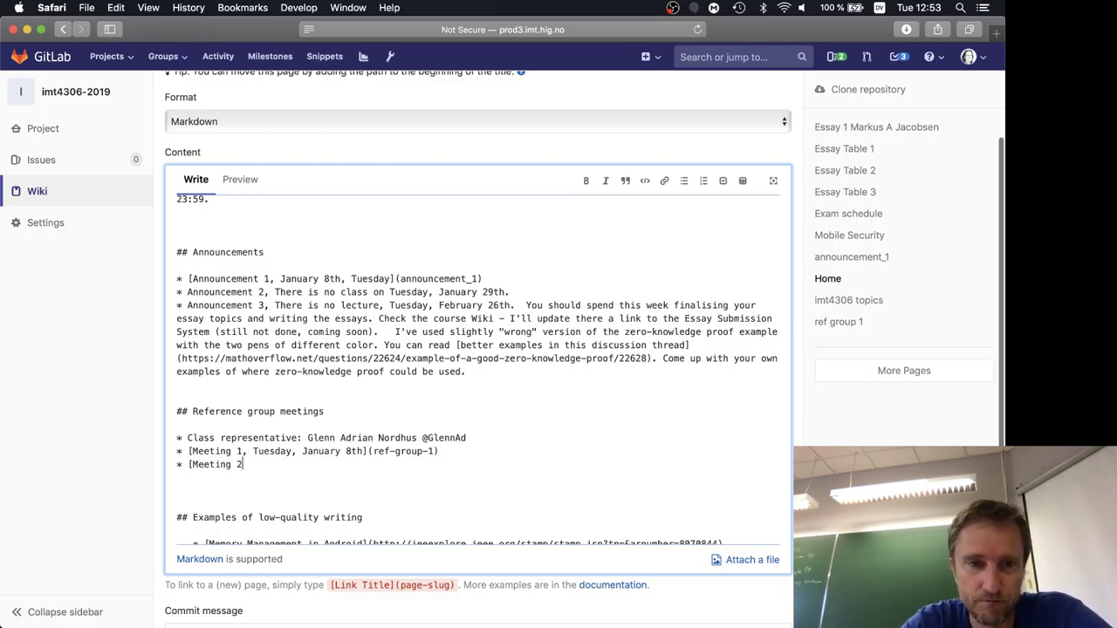
type(", Tuesday")
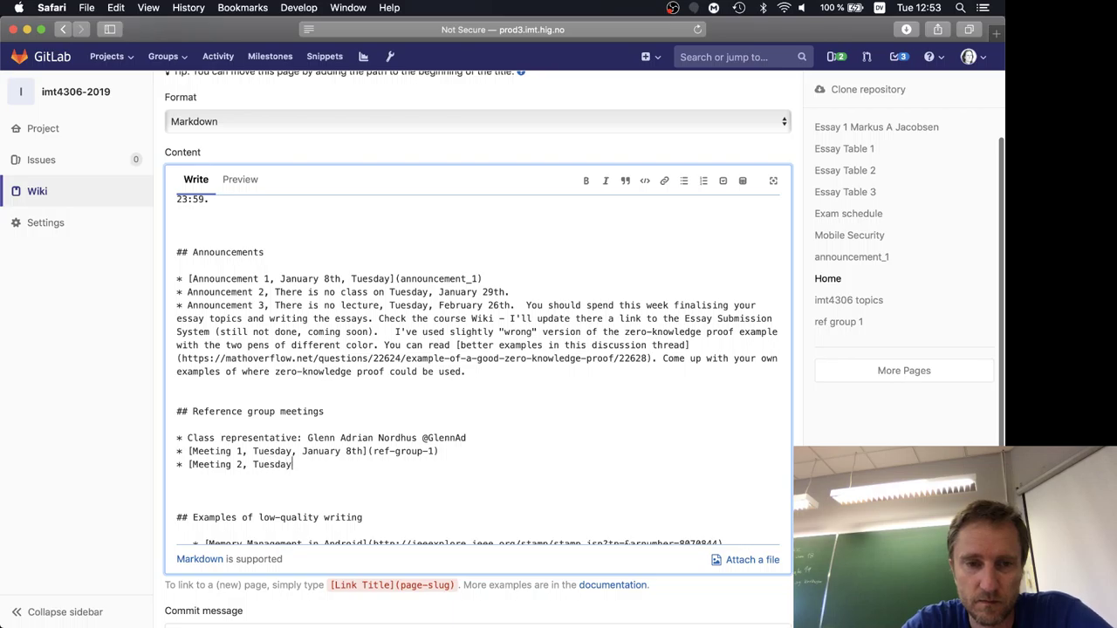
type(", ")
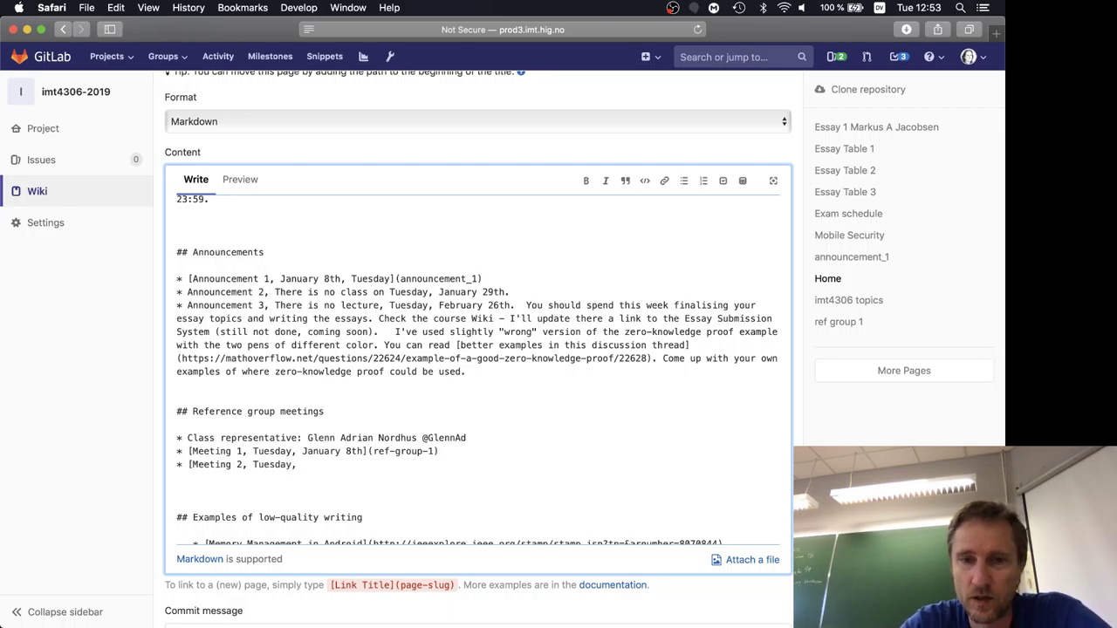
type("April 3")
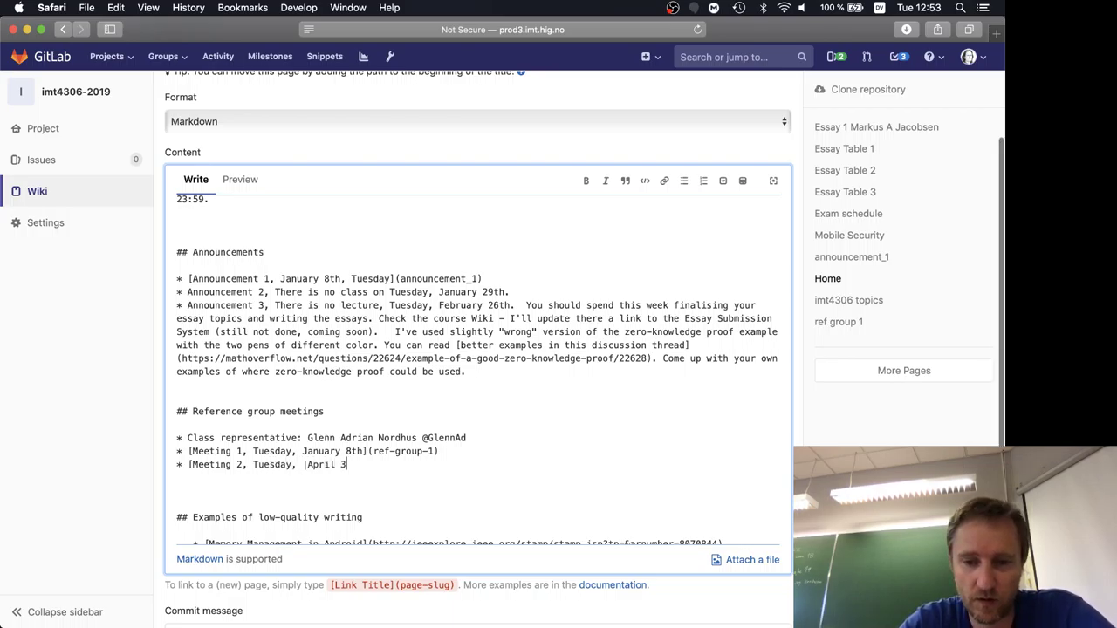
type("0]")
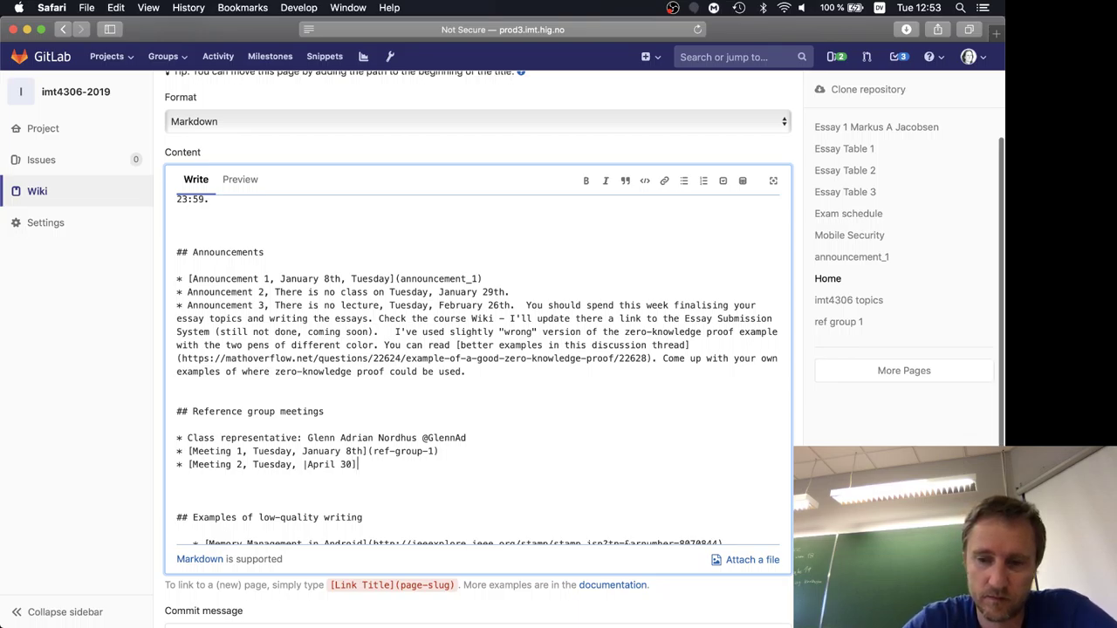
left_click(304, 465)
key("BackSpace")
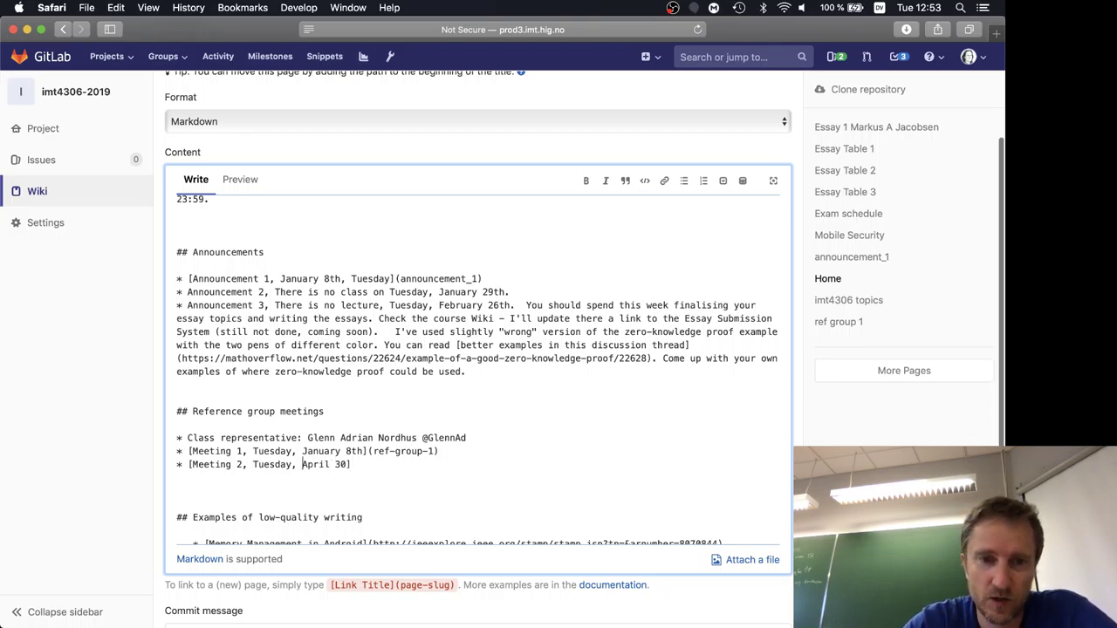
Step: Point the Meeting 2 link to the page slug "ref-group-2" and save the Home page
type("(")
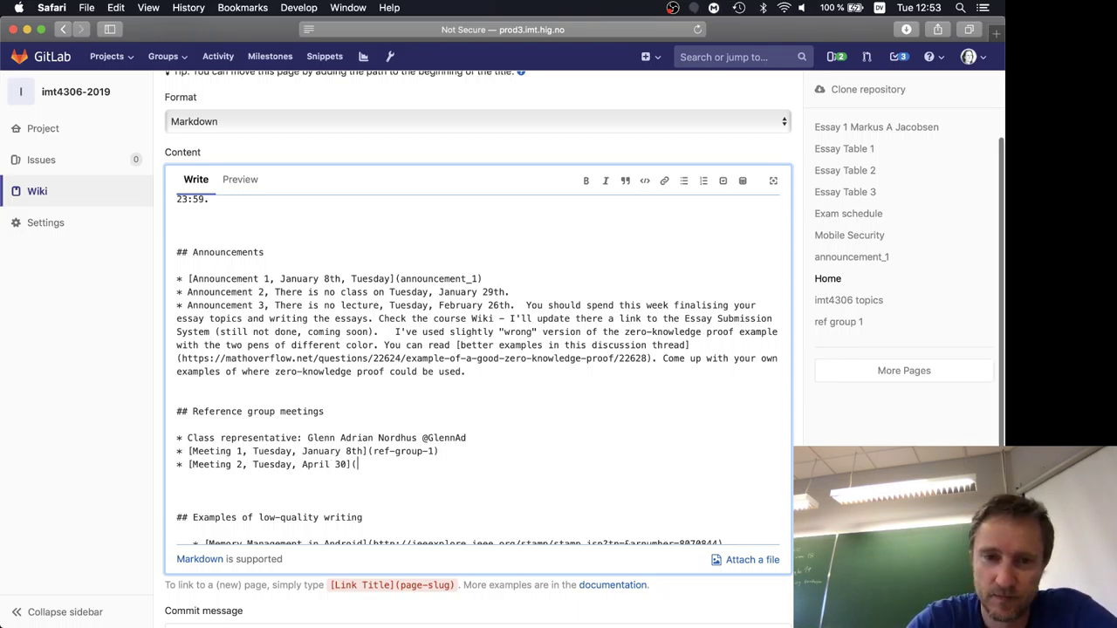
type("ref-")
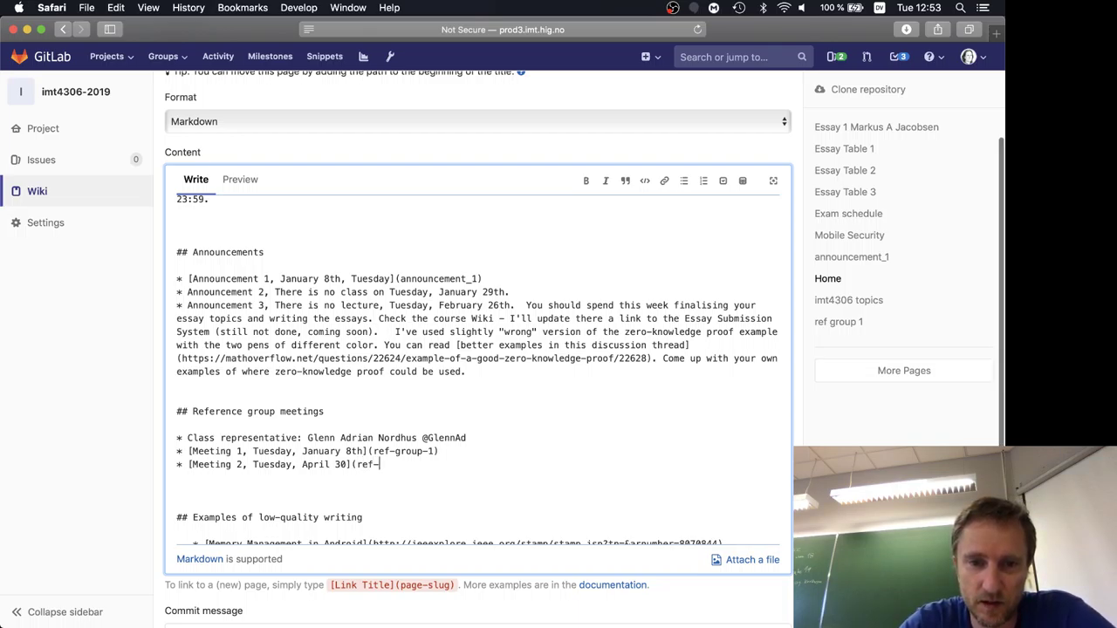
type("group-2)")
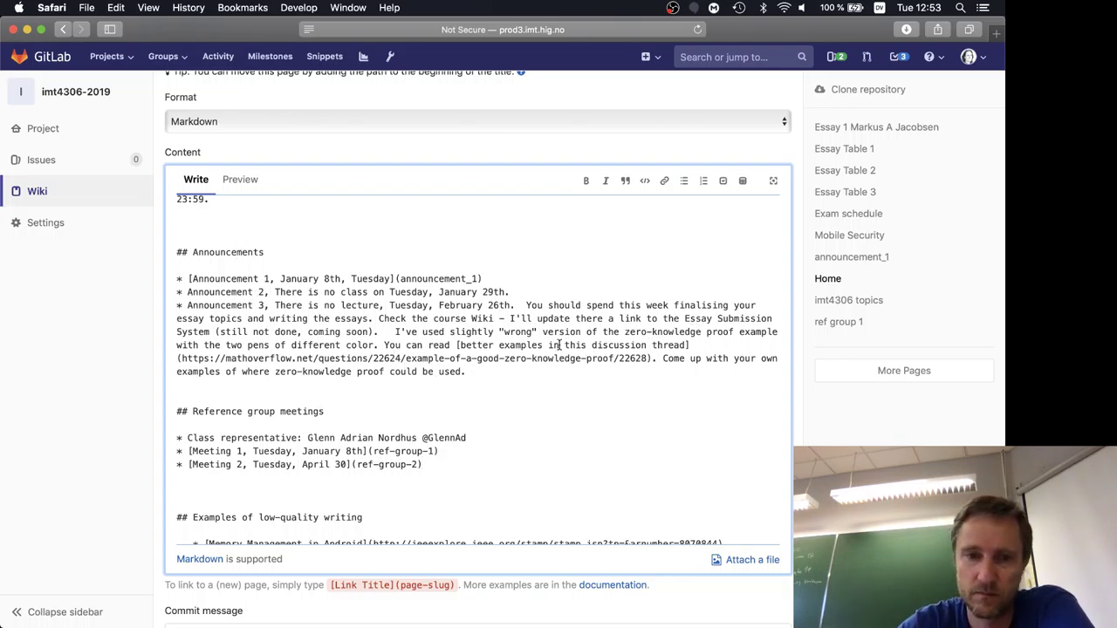
scroll(105, 308, "up", 5)
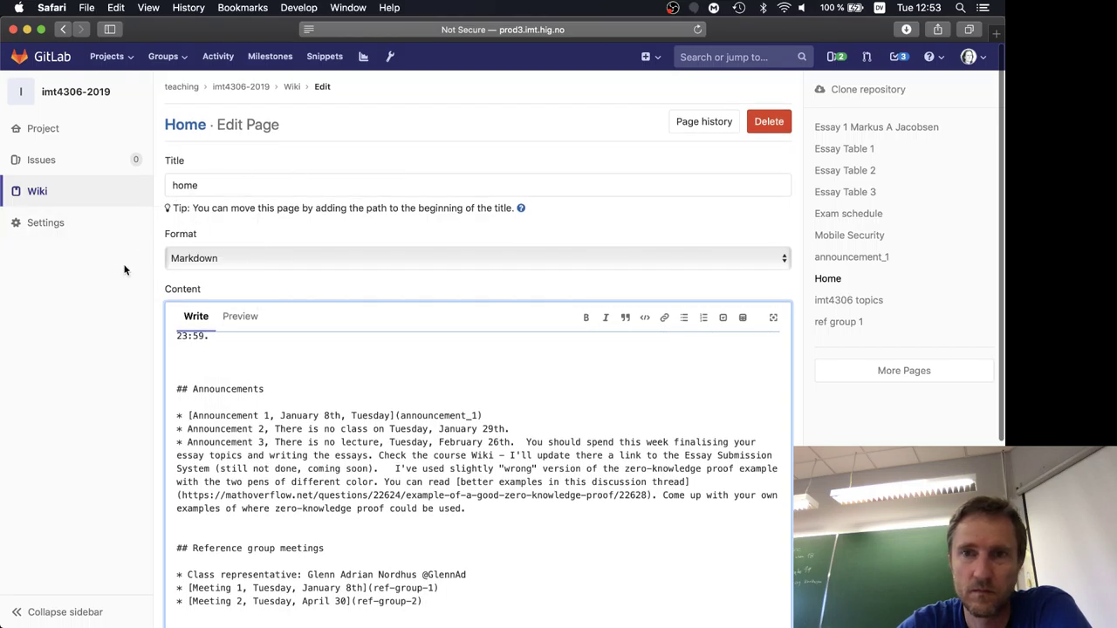
scroll(123, 414, "down", 6)
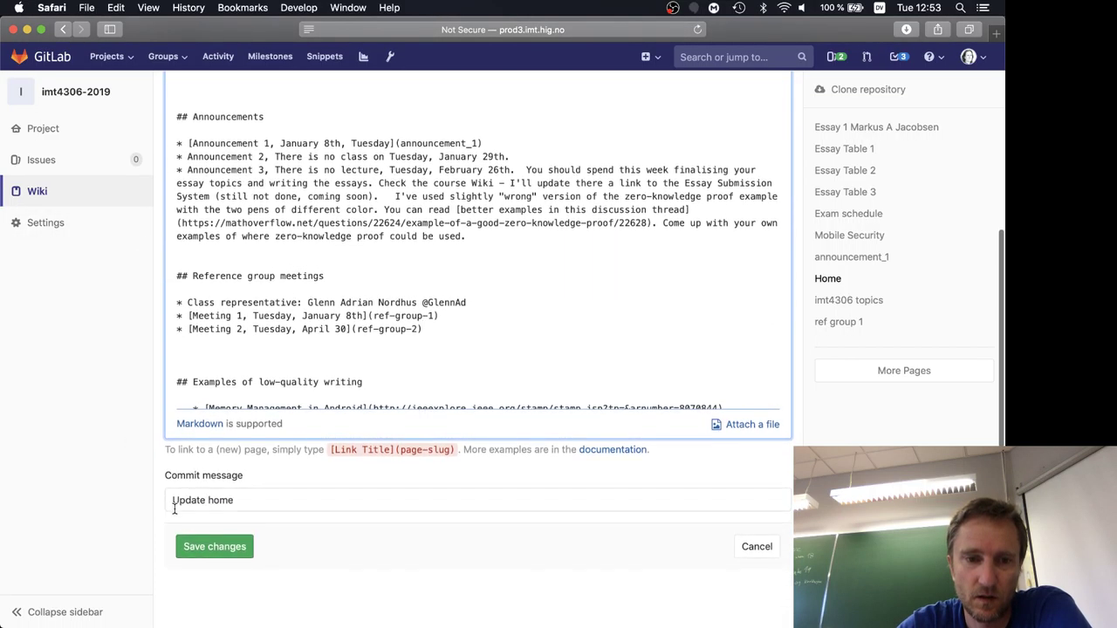
left_click(206, 551)
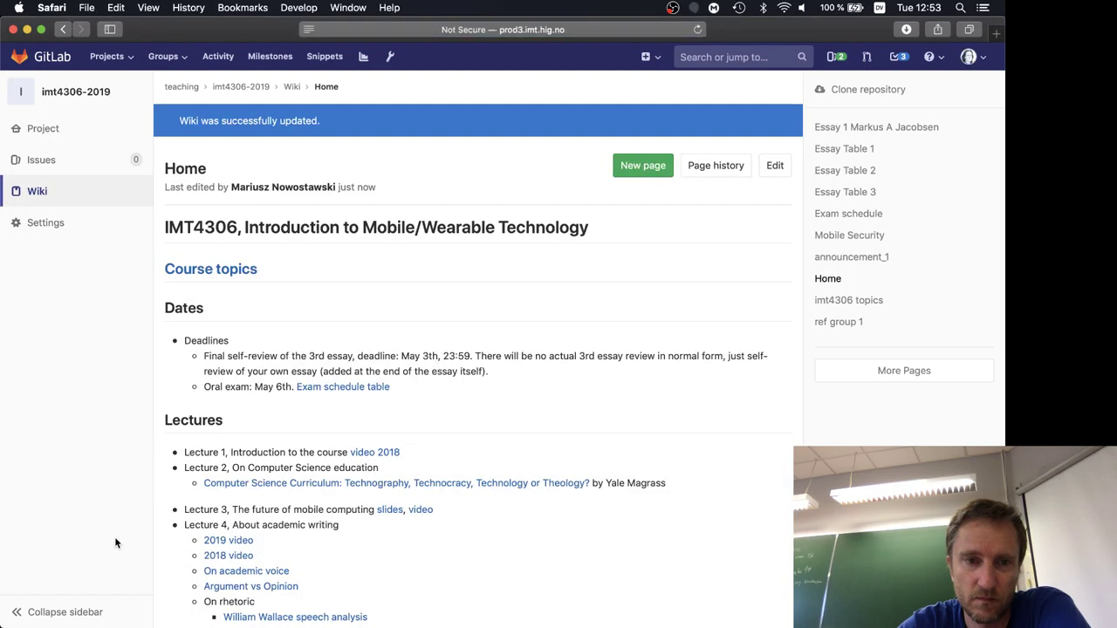
Step: Follow the new Meeting 2 link and paste the copied meeting points into the content of the "ref group 2" page
scroll(115, 536, "down", 8)
scroll(114, 541, "down", 9)
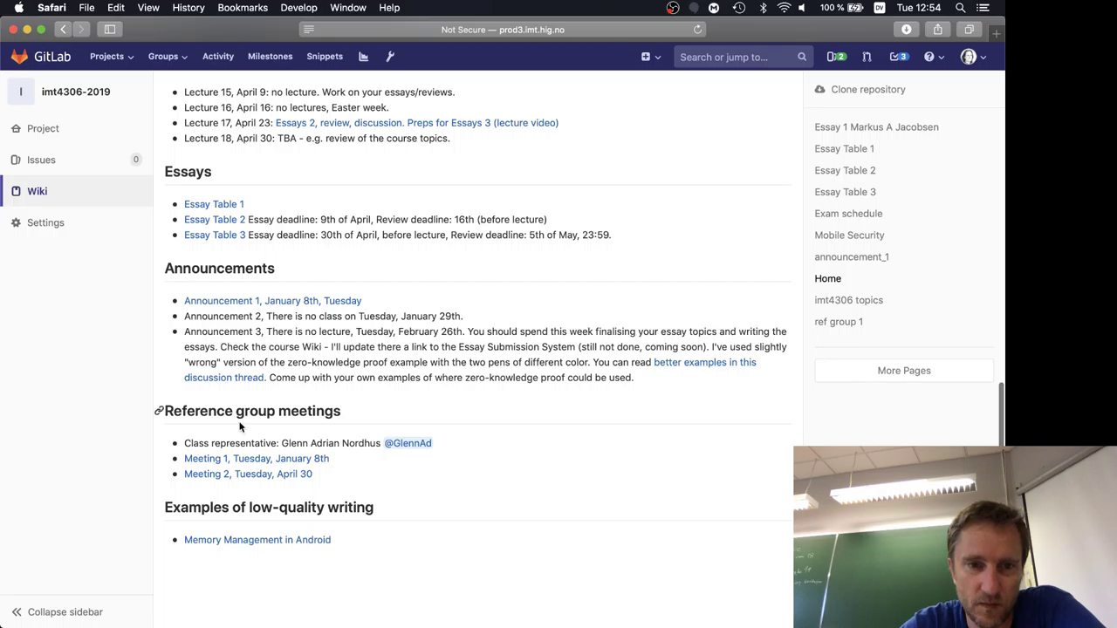
left_click(242, 475)
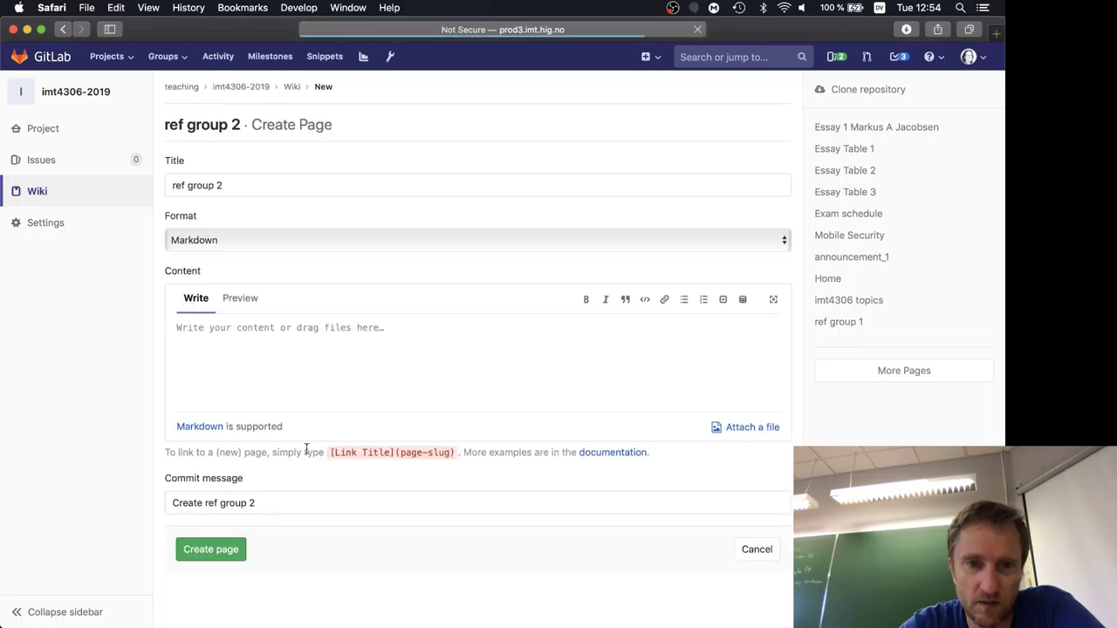
left_click(329, 355)
type("* Course expectations discussed * Course schedule * Feedback through Discord, Wiki, Issue tracker, or, through class representative * The need for class representative and reporting requirements")
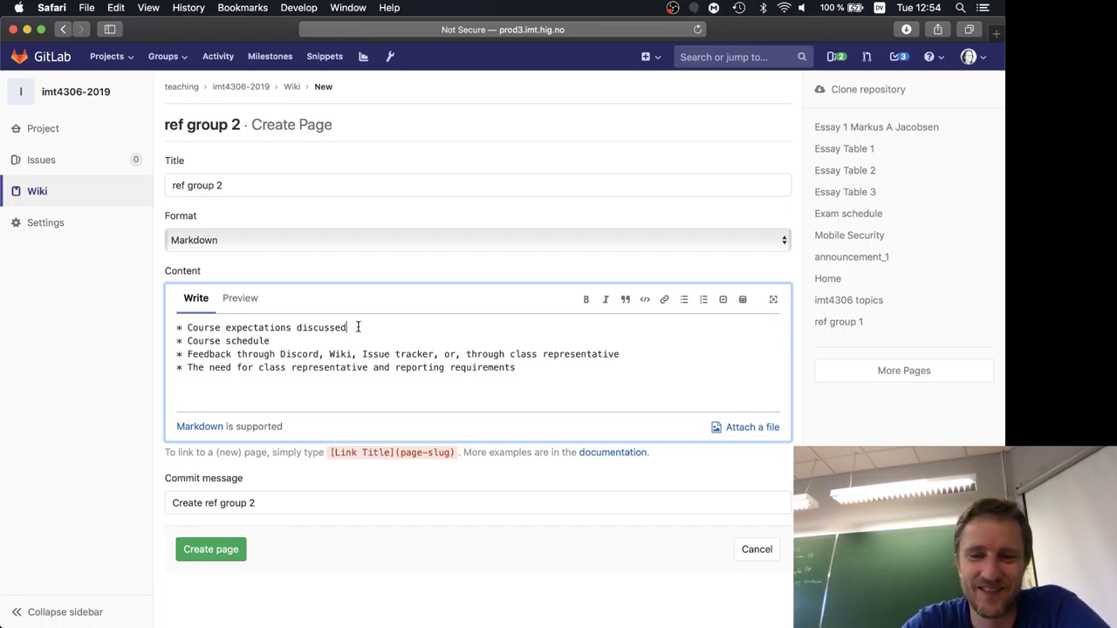
Step: Replace the text of the first bullet with "Communication and class timing/topics"
key("super+shift+Left")
key("shift+Right")
key("shift+Right")
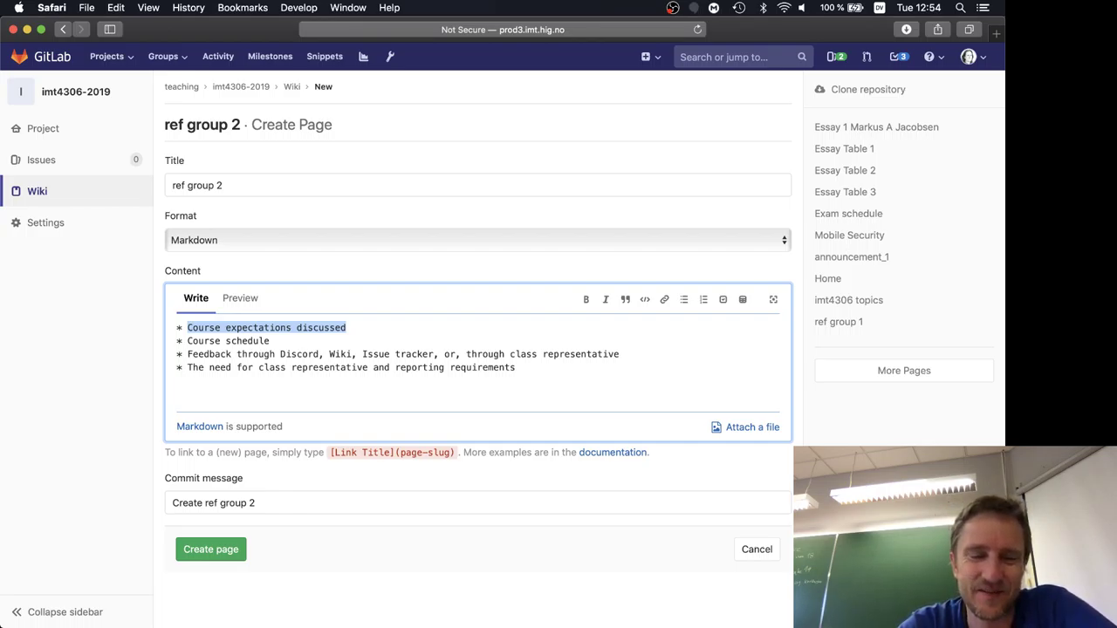
type("Comm")
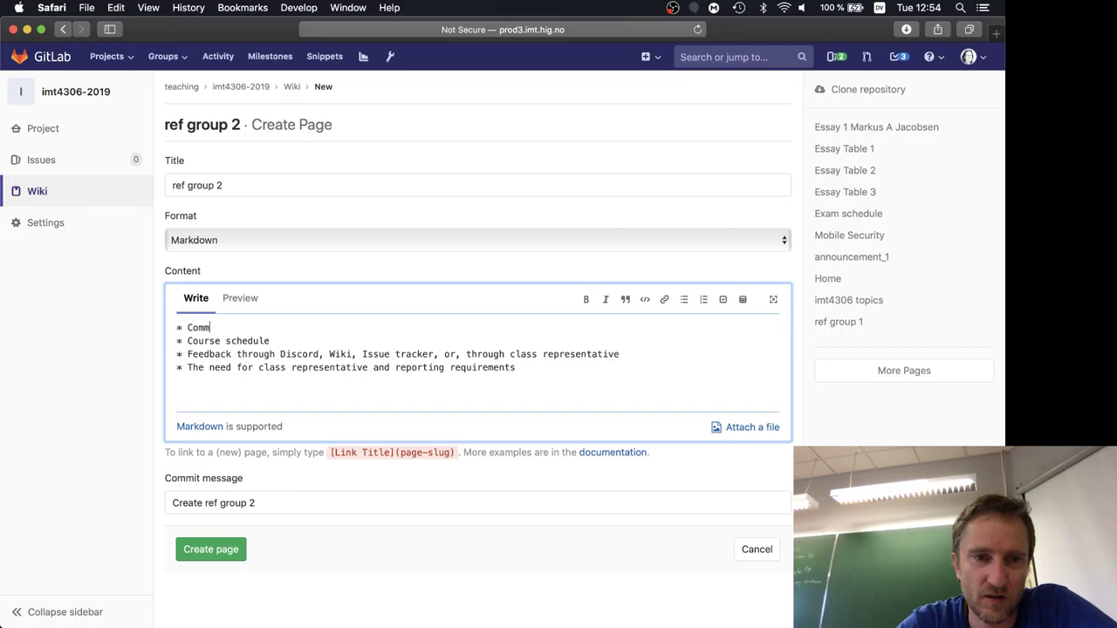
type("unication and ")
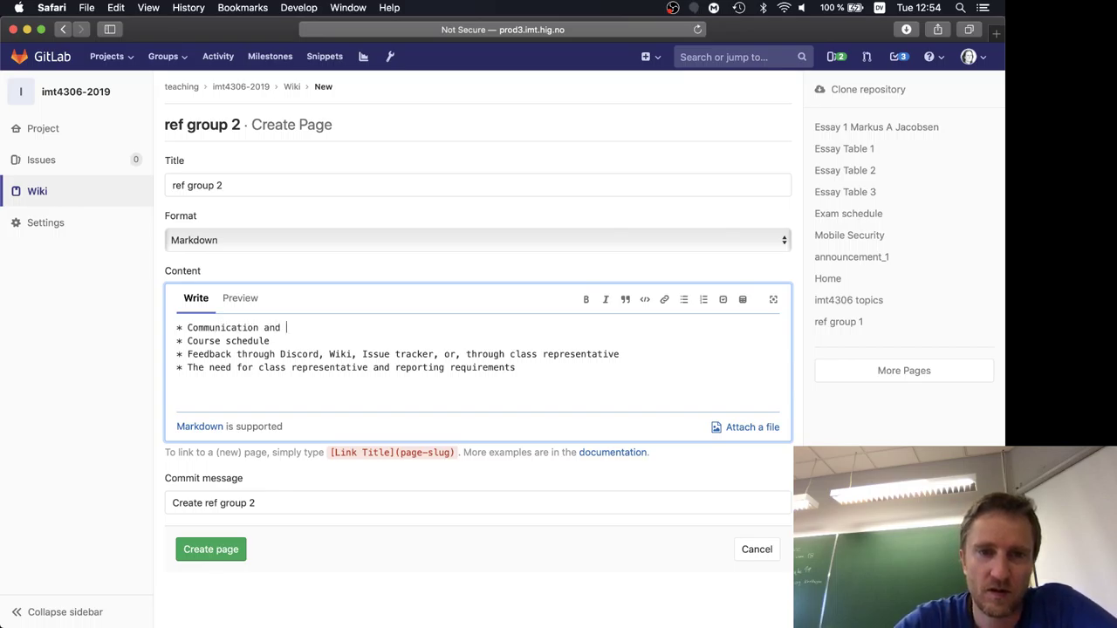
type("class timing")
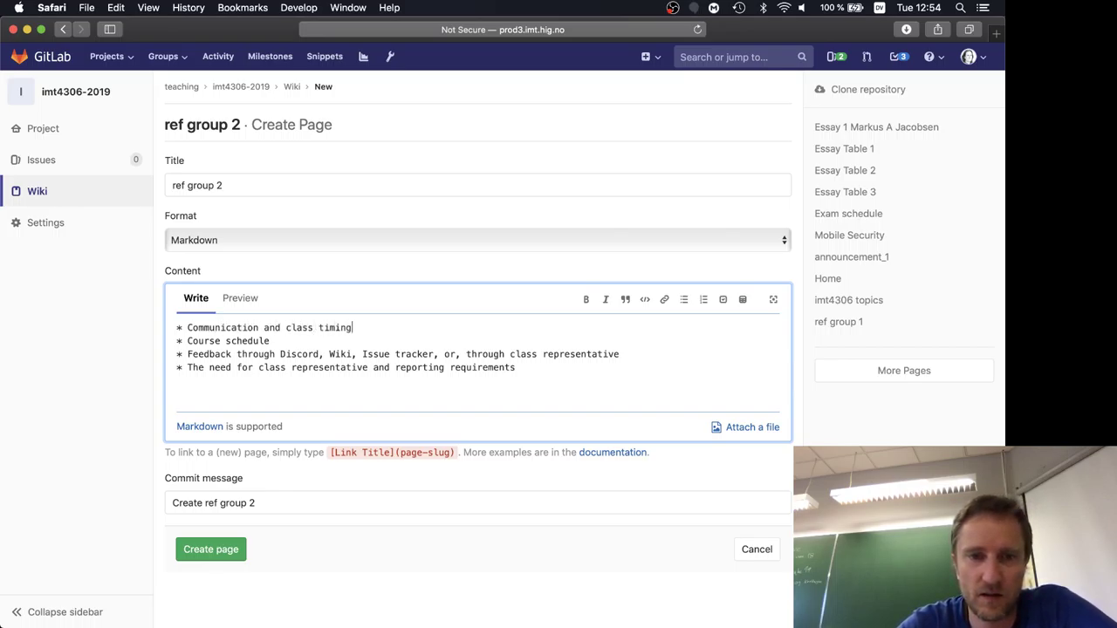
type("/topics")
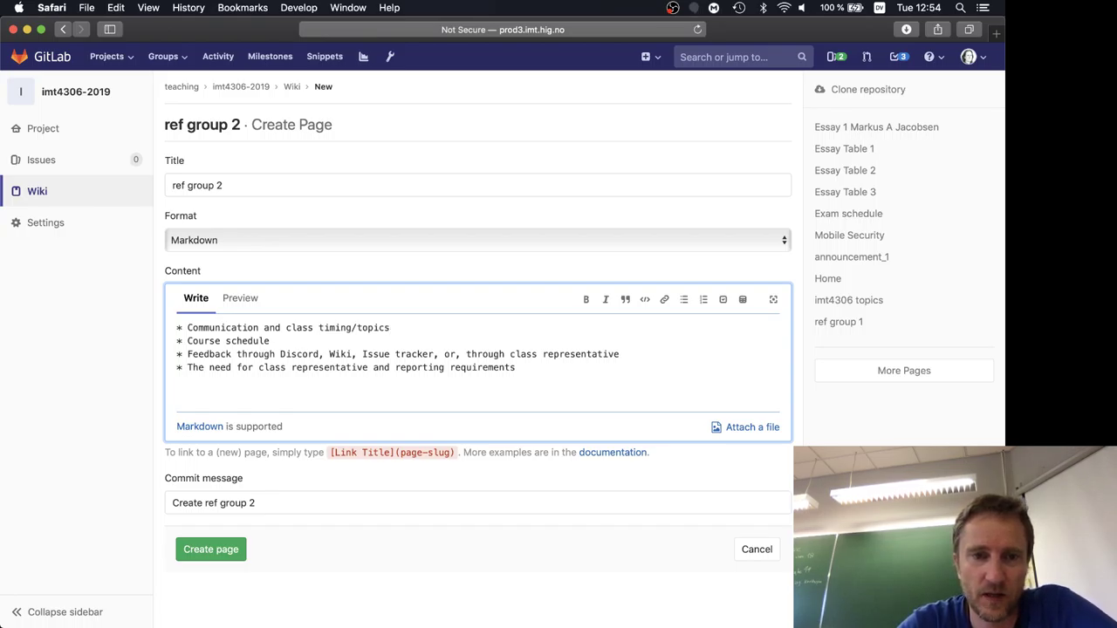
Step: Delete the old points after the first bullet, keeping only one empty bullet marker on the second line
left_click(270, 340)
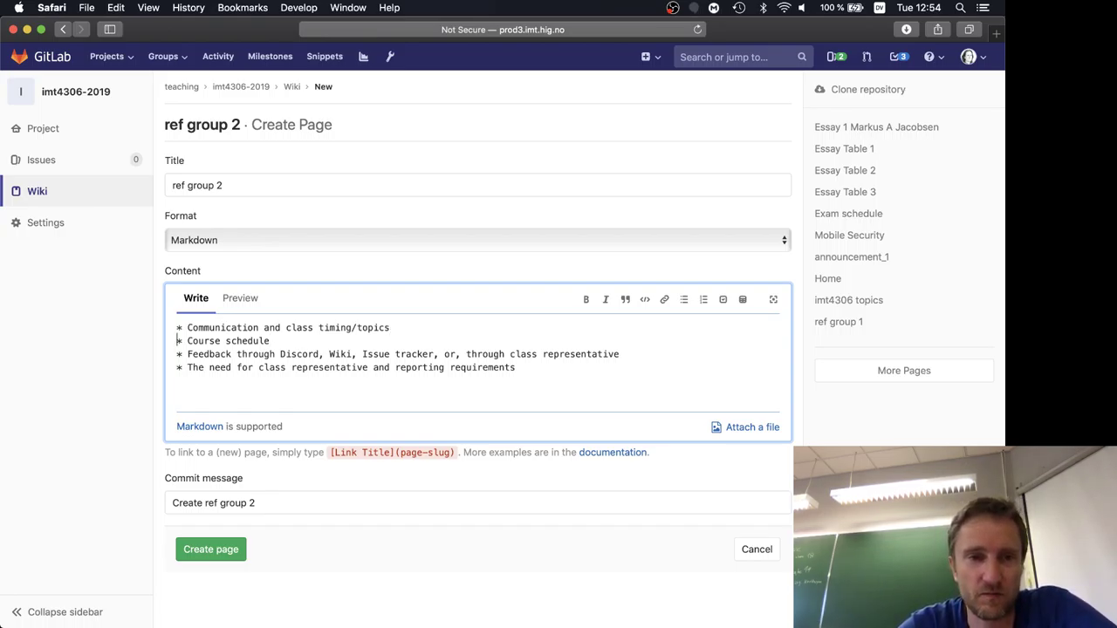
key("shift+Down")
key("shift+Down")
key("shift+End")
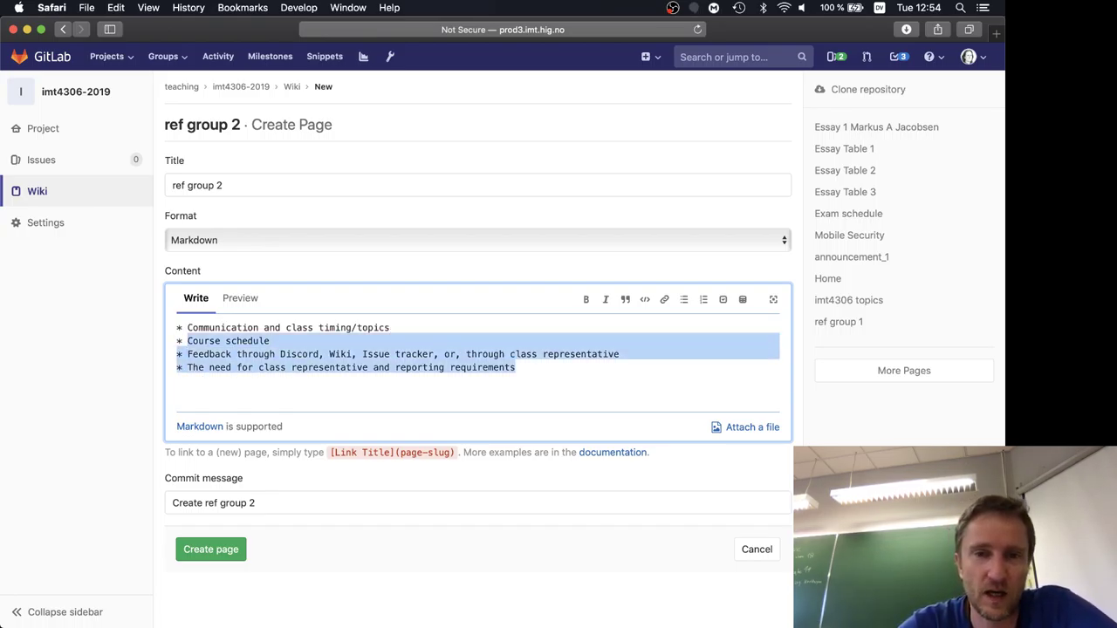
key("BackSpace")
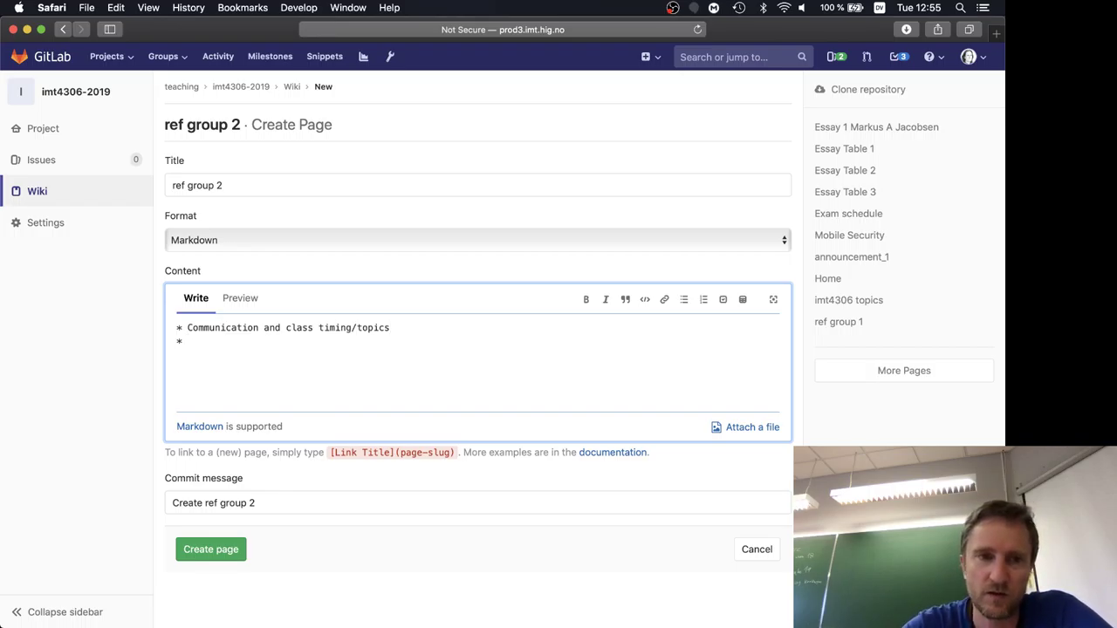
Step: Fill in the second bullet with "Substitute lecturers planning" and end the line
type("Subs")
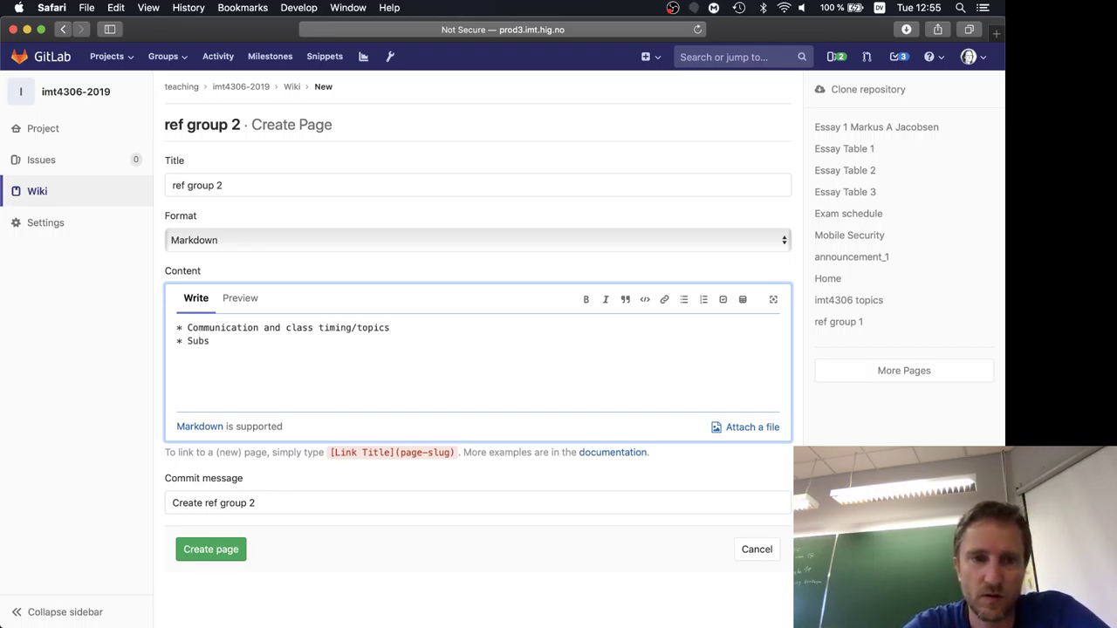
type("titute ")
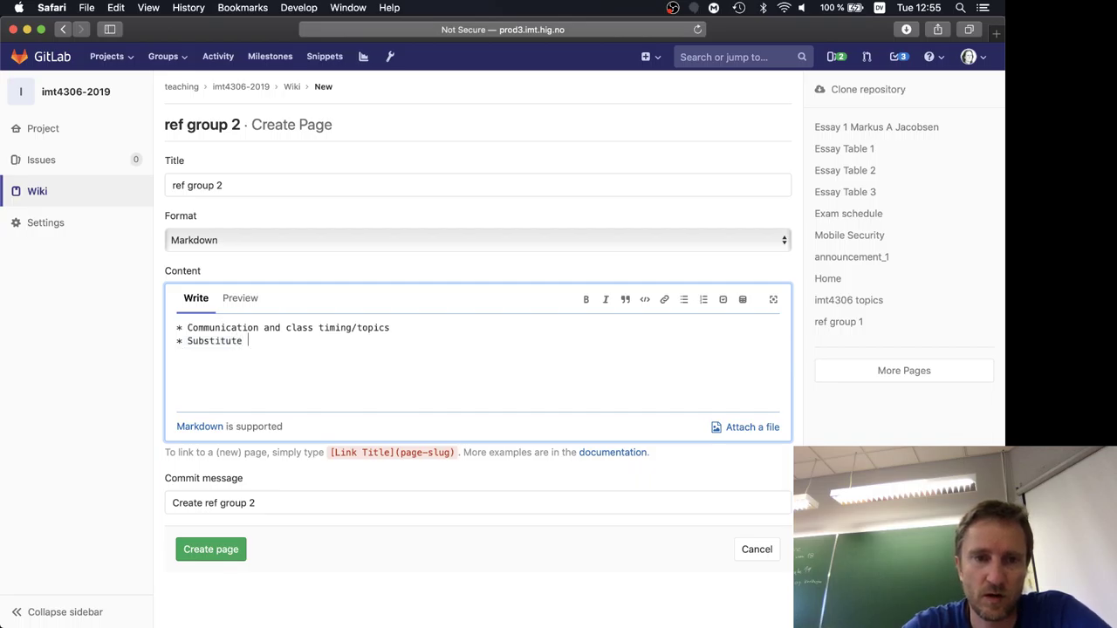
type("lecturers")
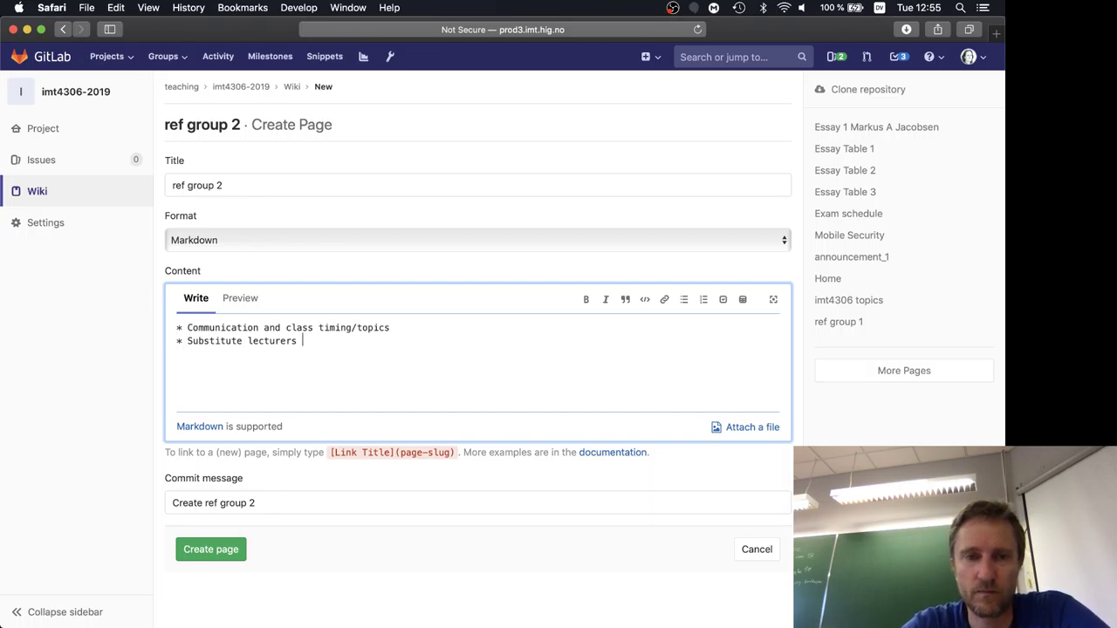
type(" planning ")
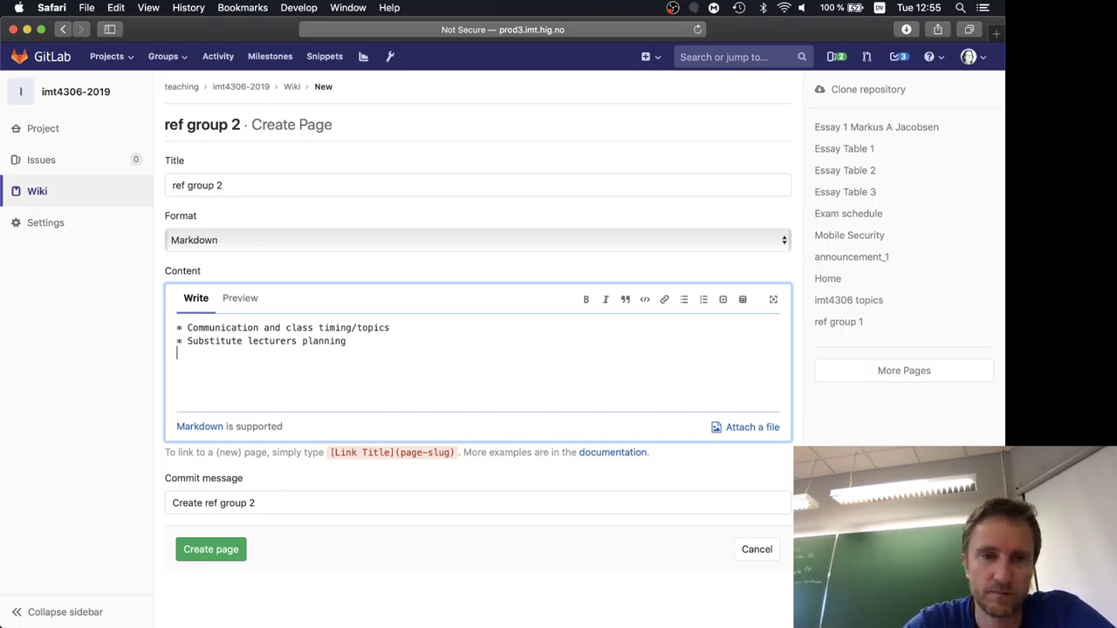
Step: Add a third bullet reading "Scoping of the course, the topics and pre-requisites are unclear,"
type("*")
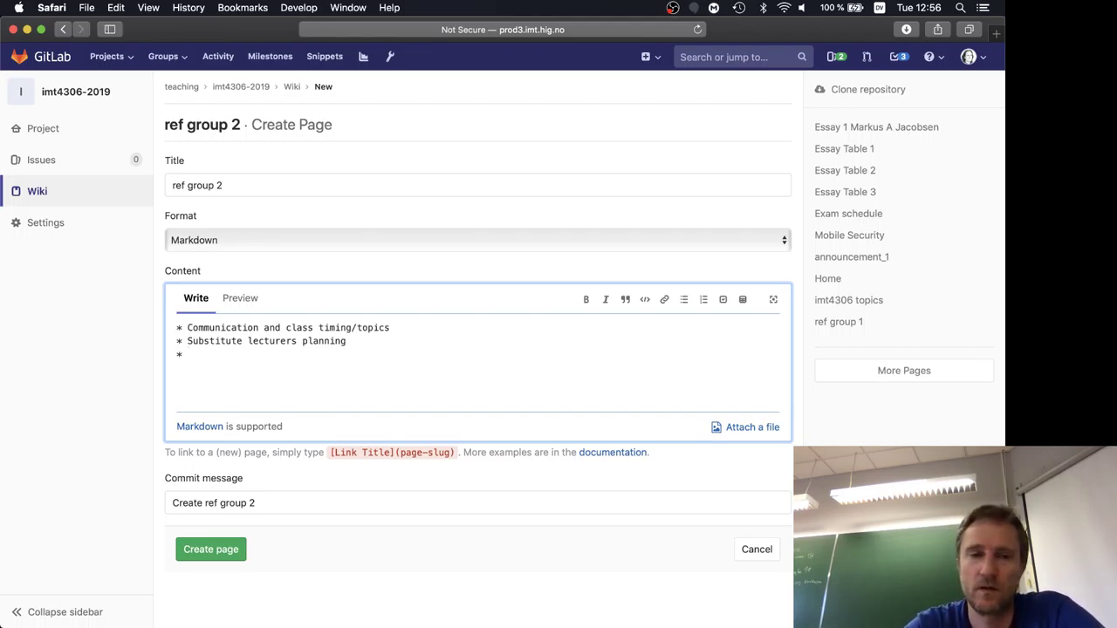
type("Scoping of the")
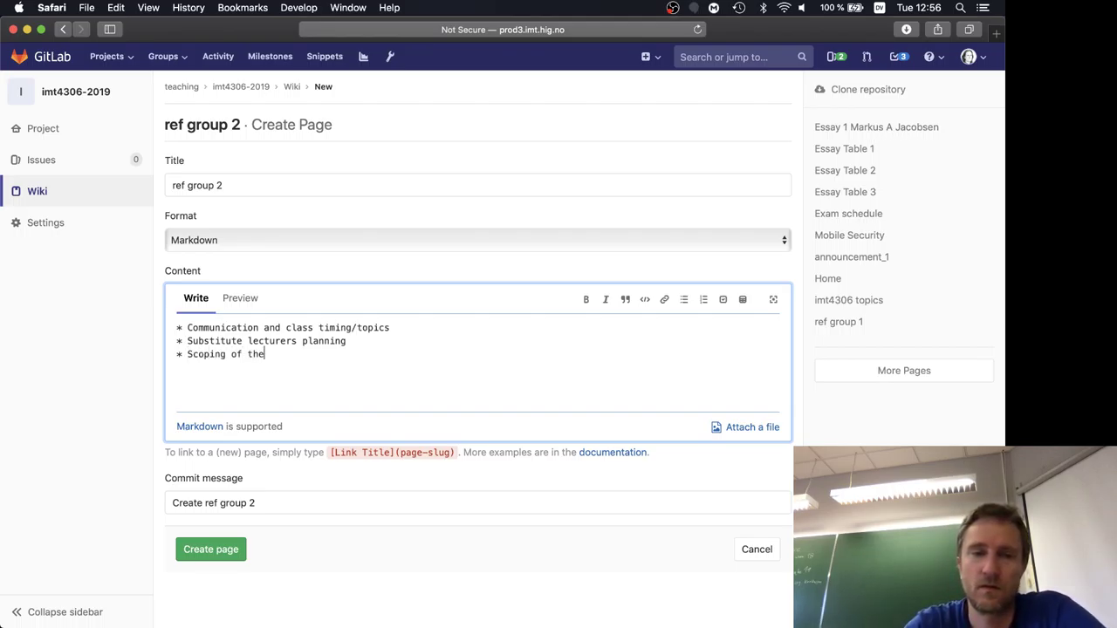
type(" course,")
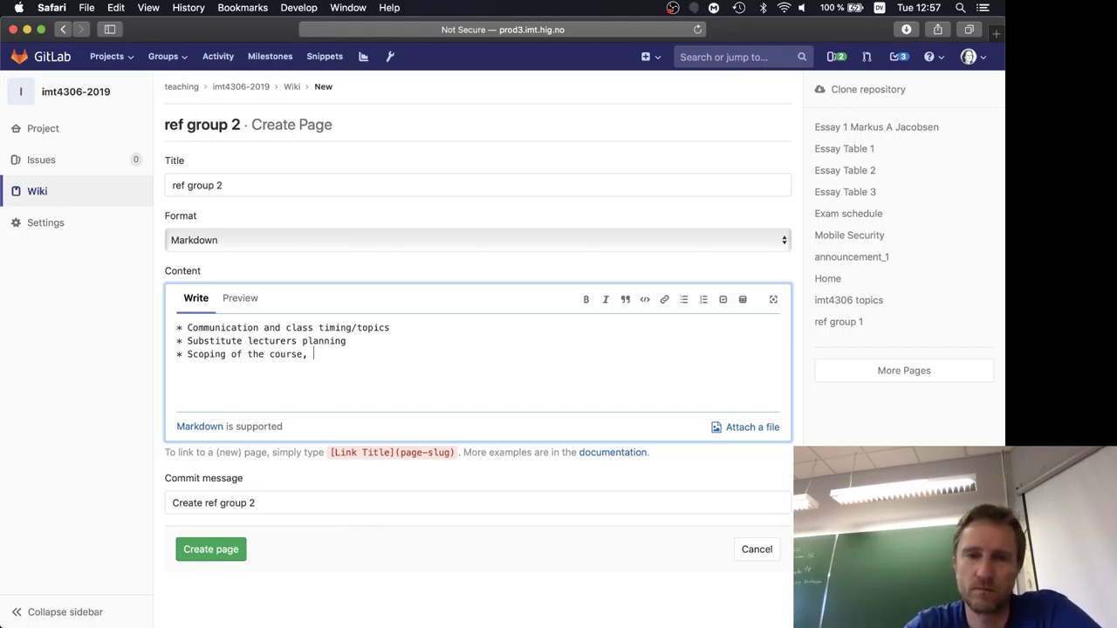
type("the topics and p")
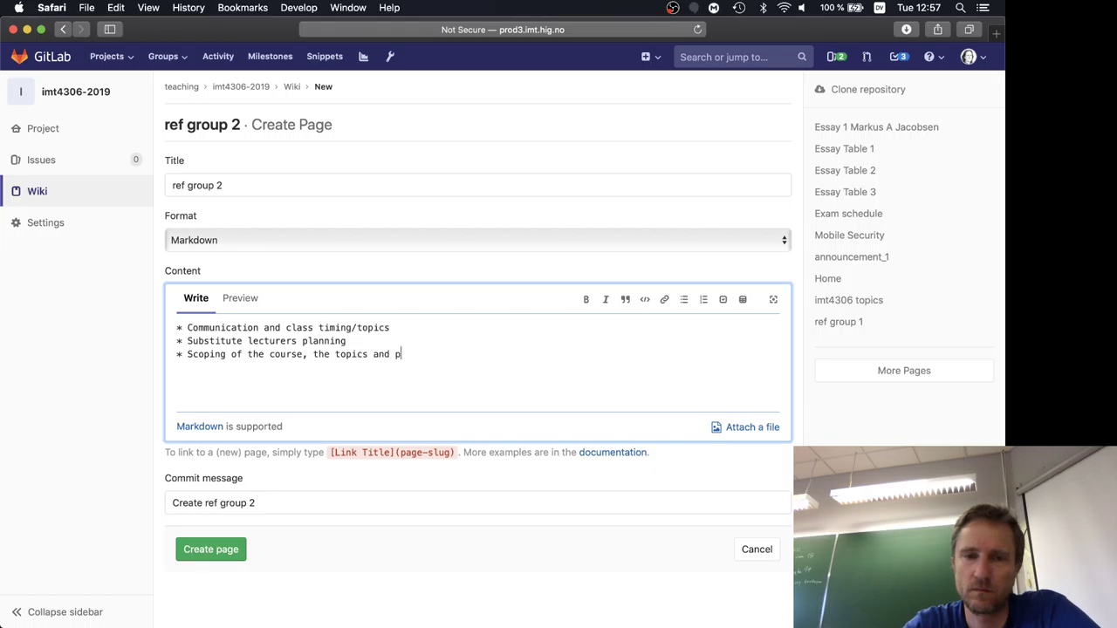
type("re-requisites are unclear,")
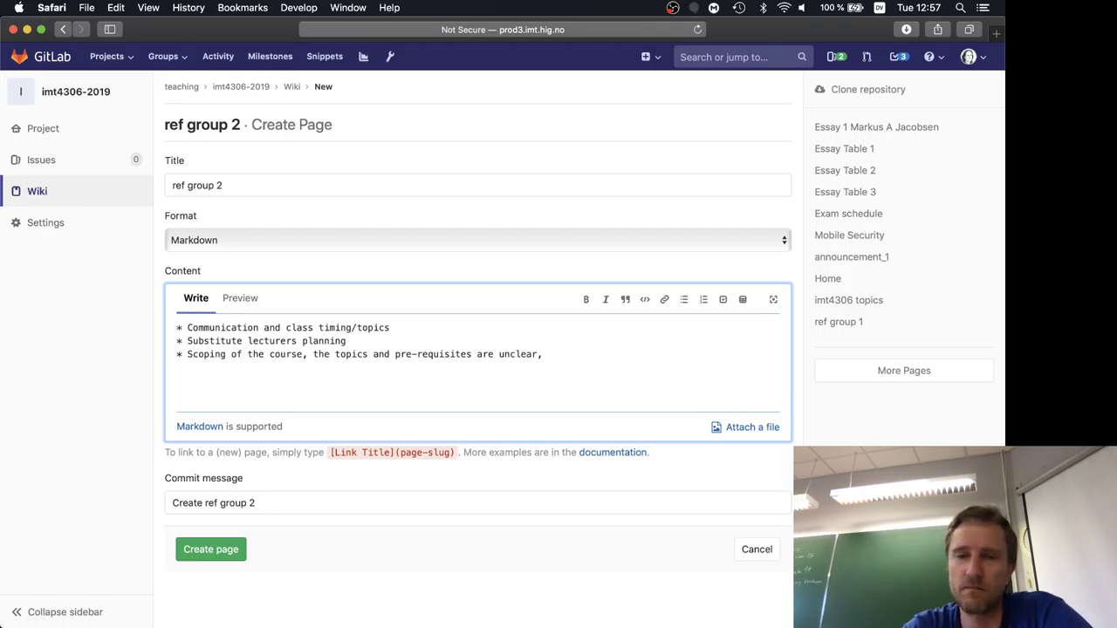
Step: Continue the third bullet with "making the course harder for some students that do not have Gjovik BSc background from the game-track." and start a fourth bullet
type("making t")
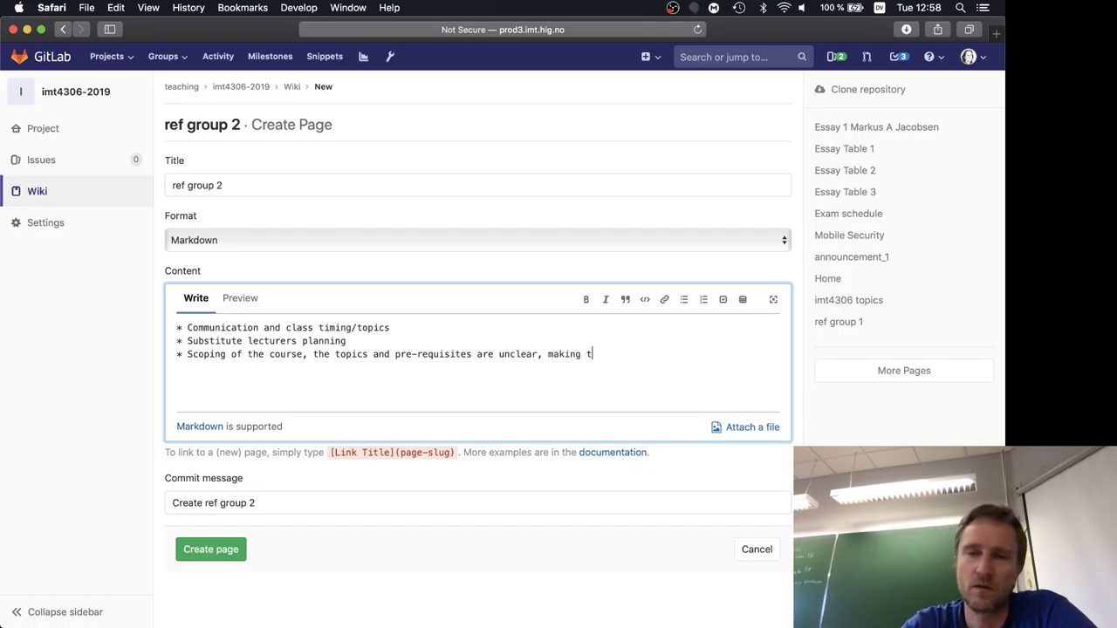
type("he course harder")
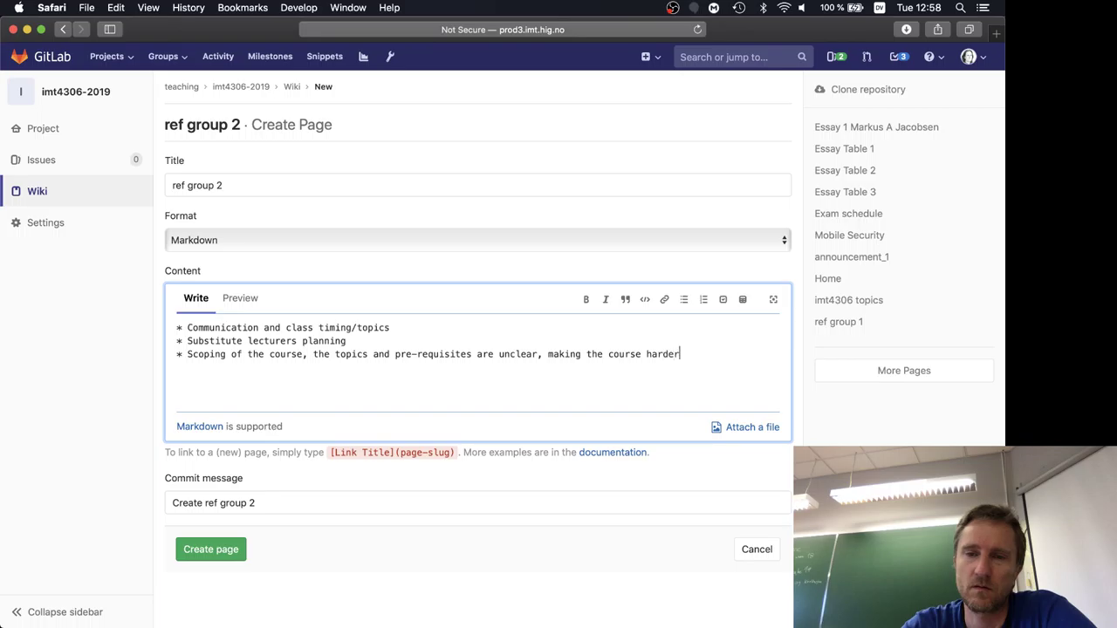
type(" for some")
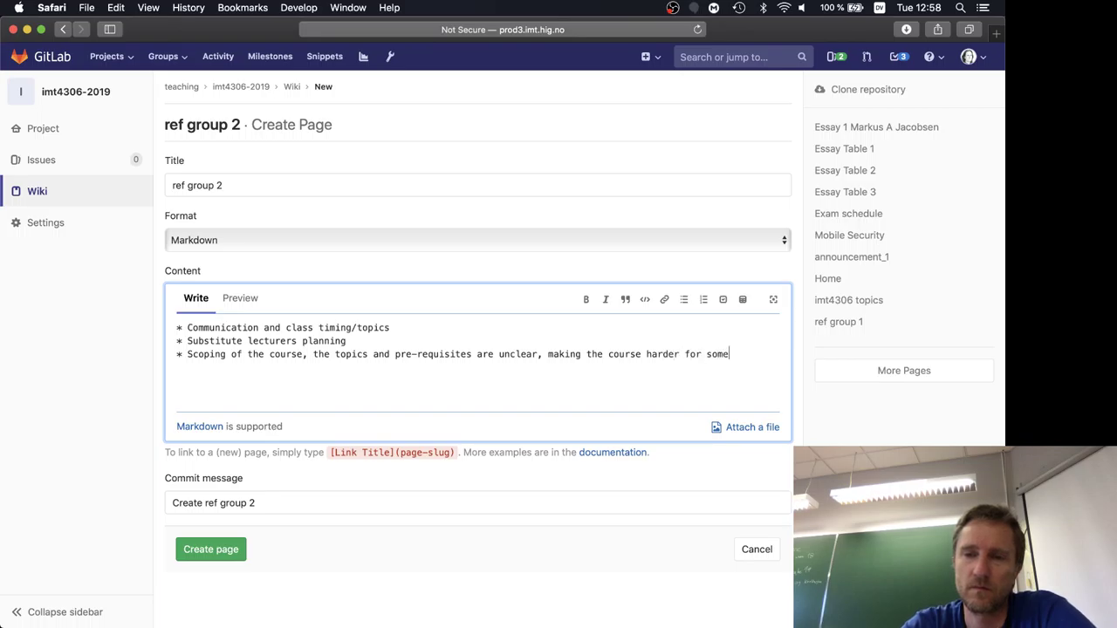
type(" students that")
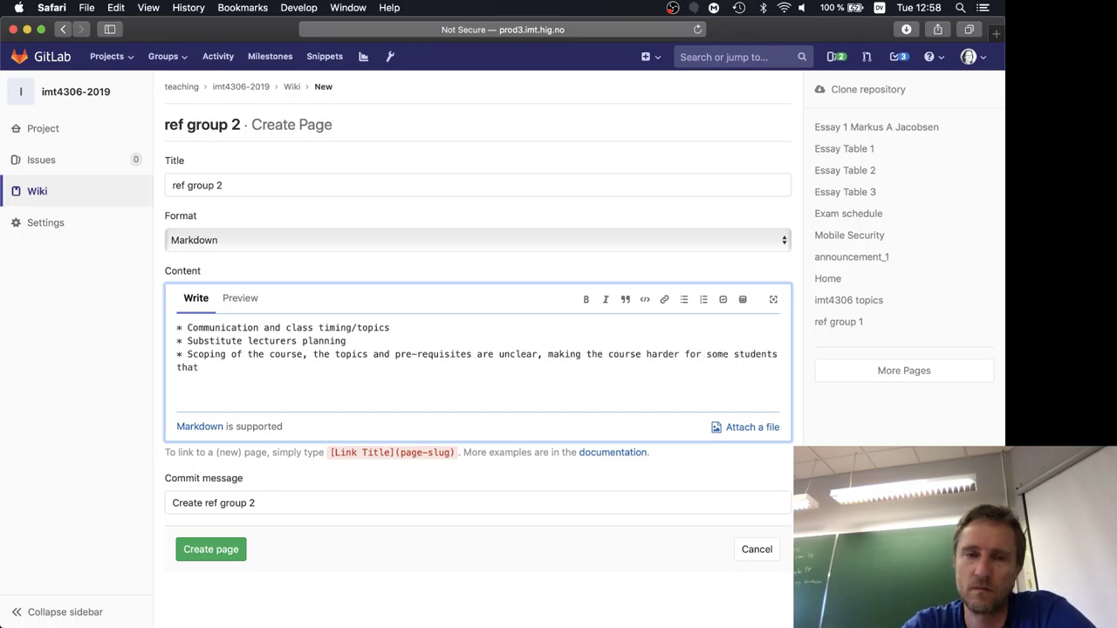
type(" do not have Gjovik BSc ba")
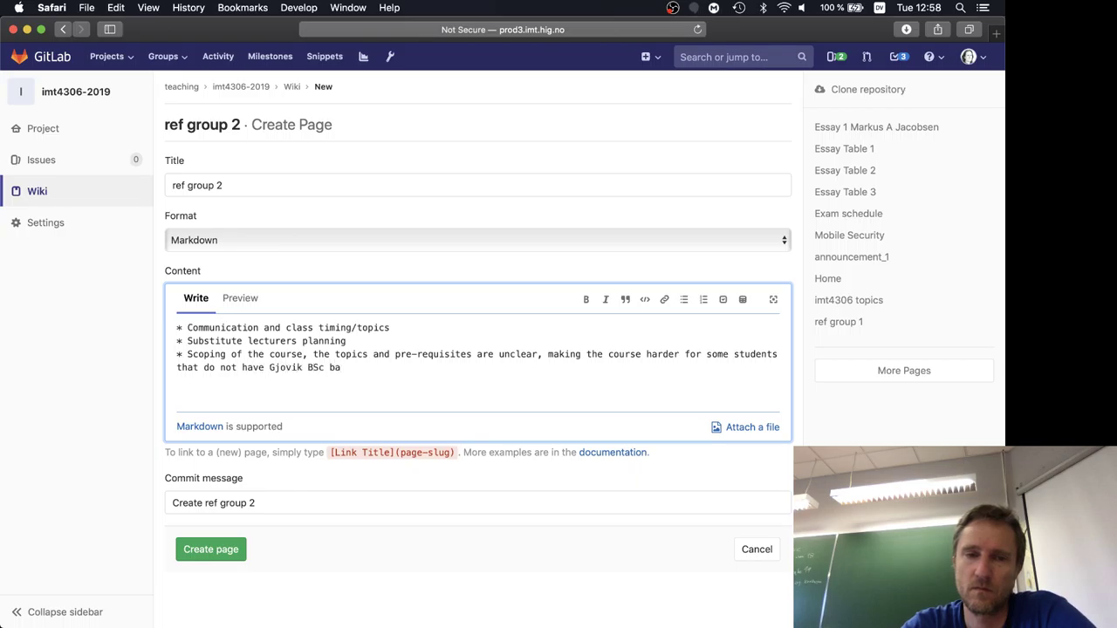
type("ckground from the")
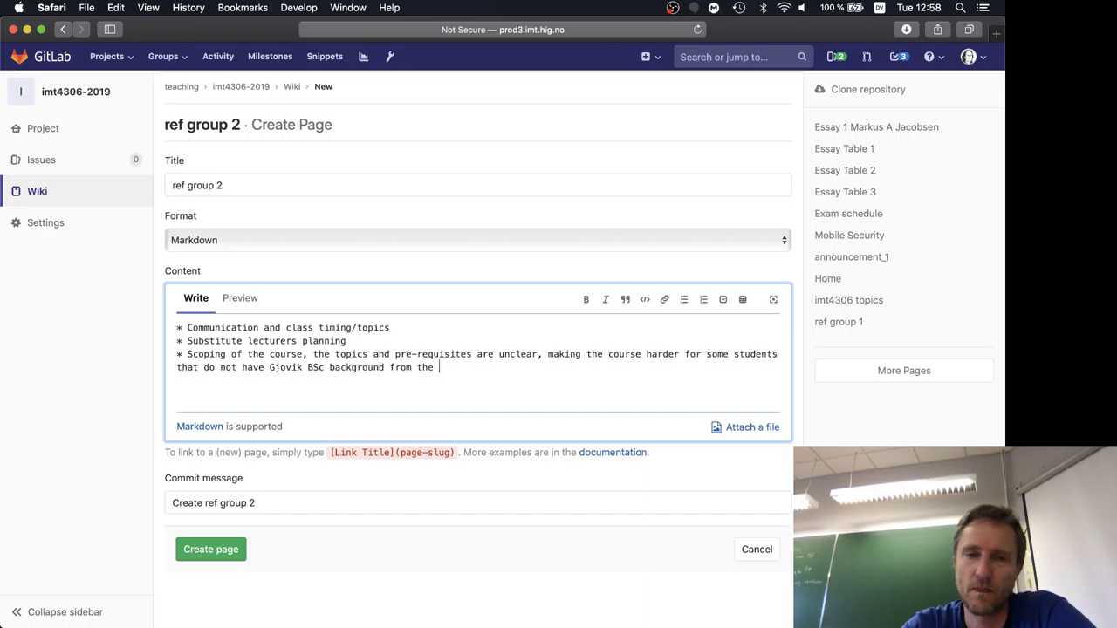
type(" game-t")
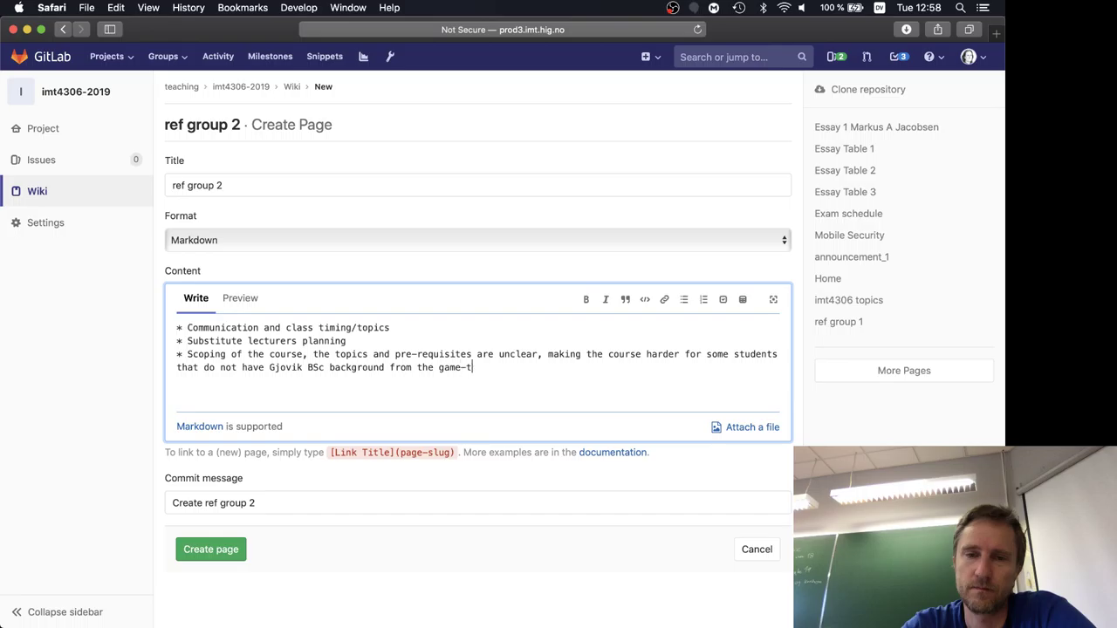
type("rack.")
key("Return")
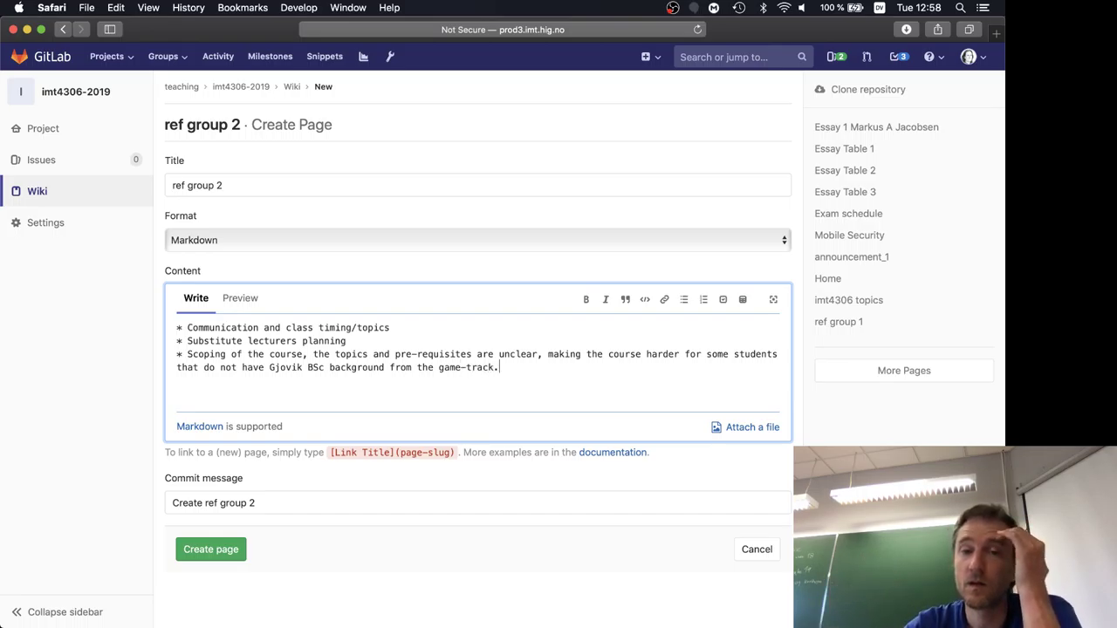
type("*")
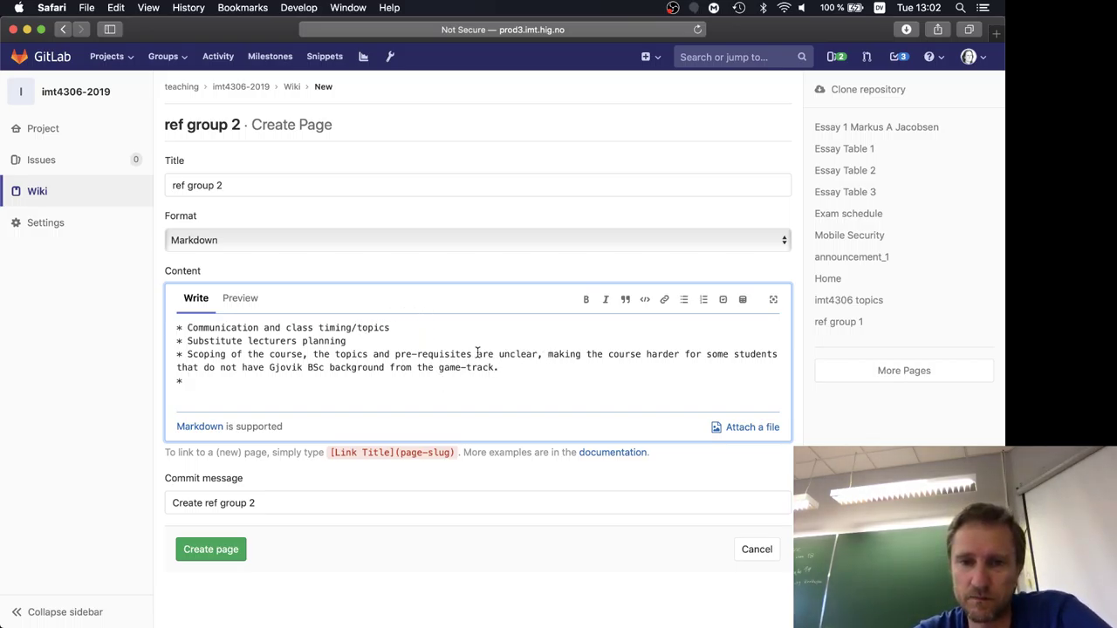
Step: Replace "are unclear" in the third bullet with "could be made clearer"
left_click_drag(476, 353, 540, 355)
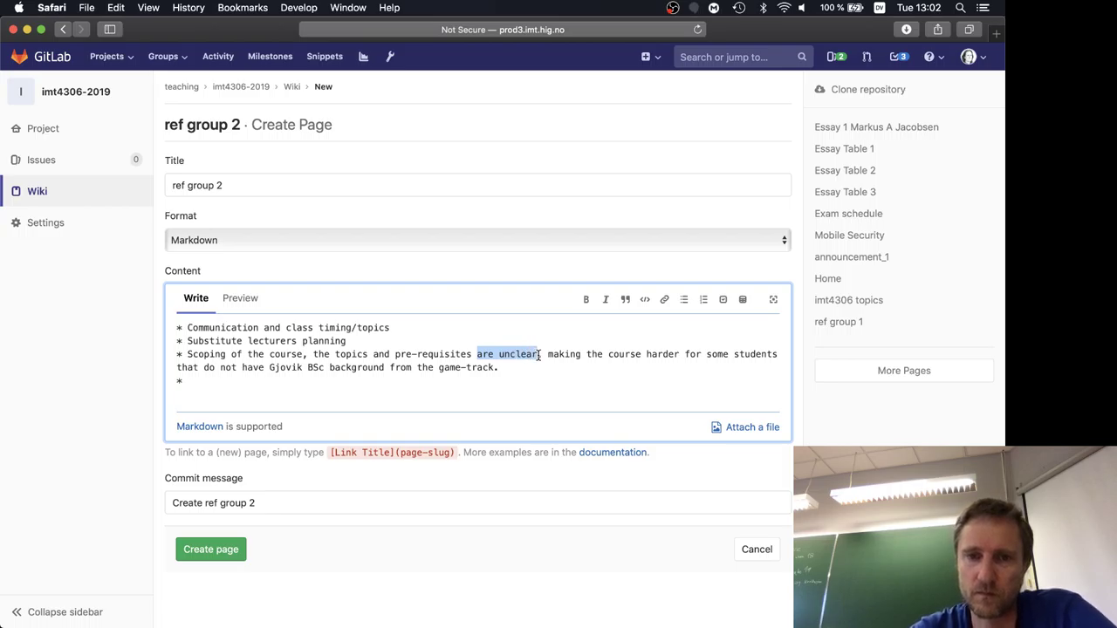
type("could")
type("made clea")
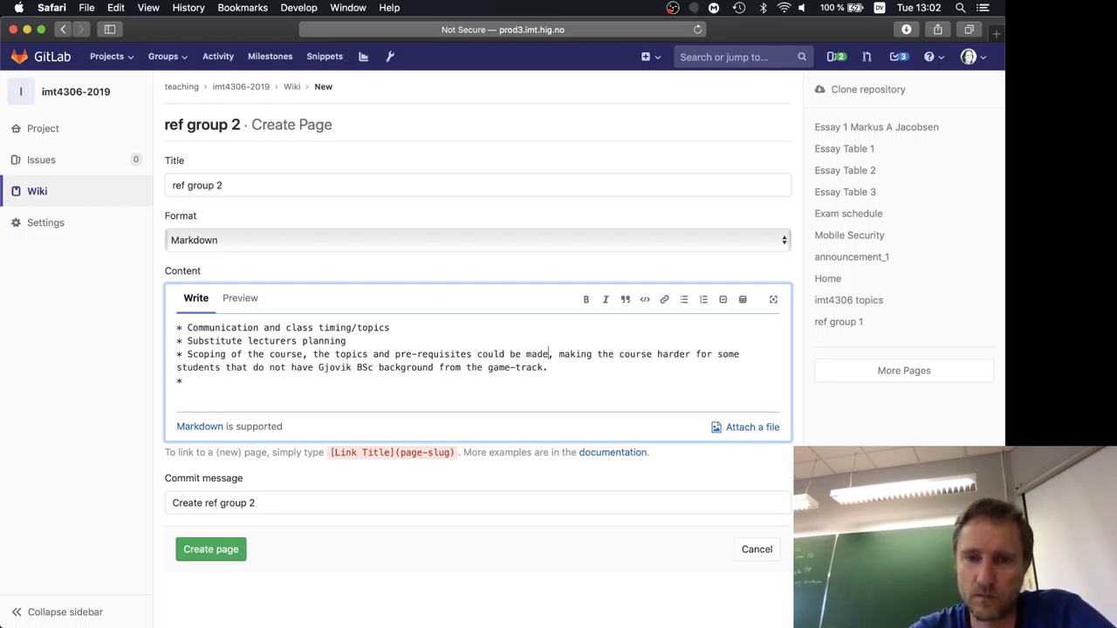
type("rer")
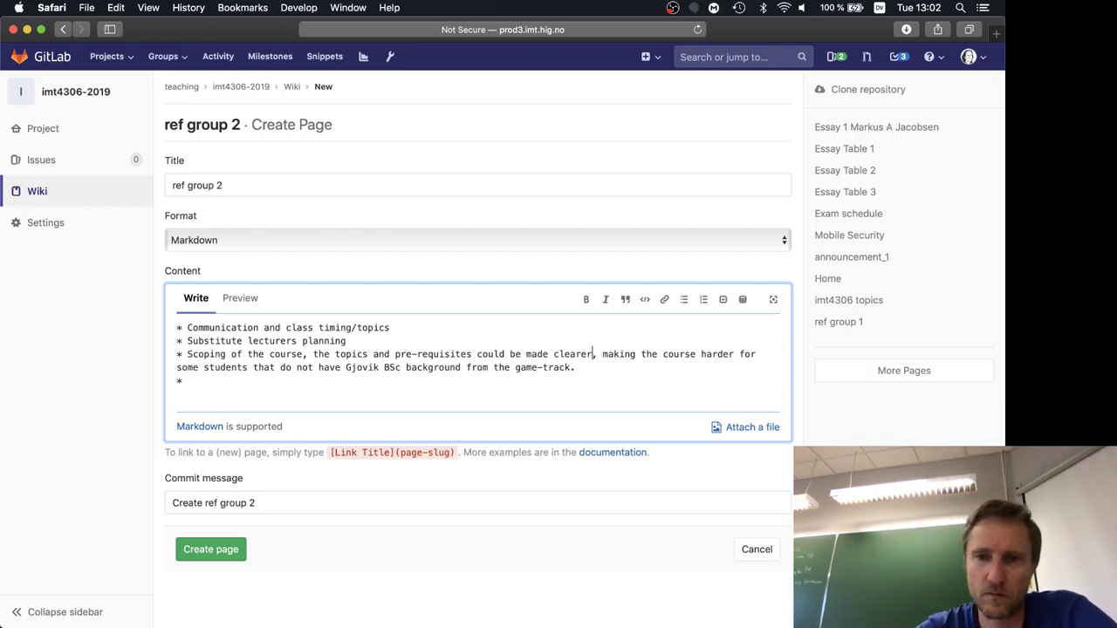
Step: End the third bullet's first sentence after "clearer" and insert "Currently the lack of clarity of the topics covered is" before "making the course harder"
type(". Cur")
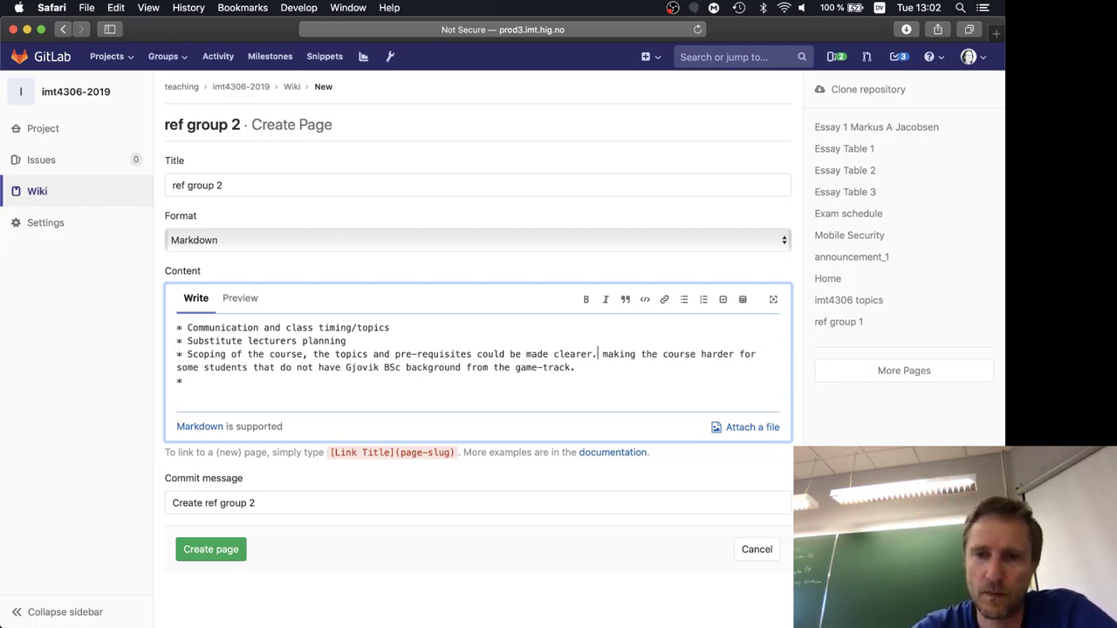
type("rently the lack")
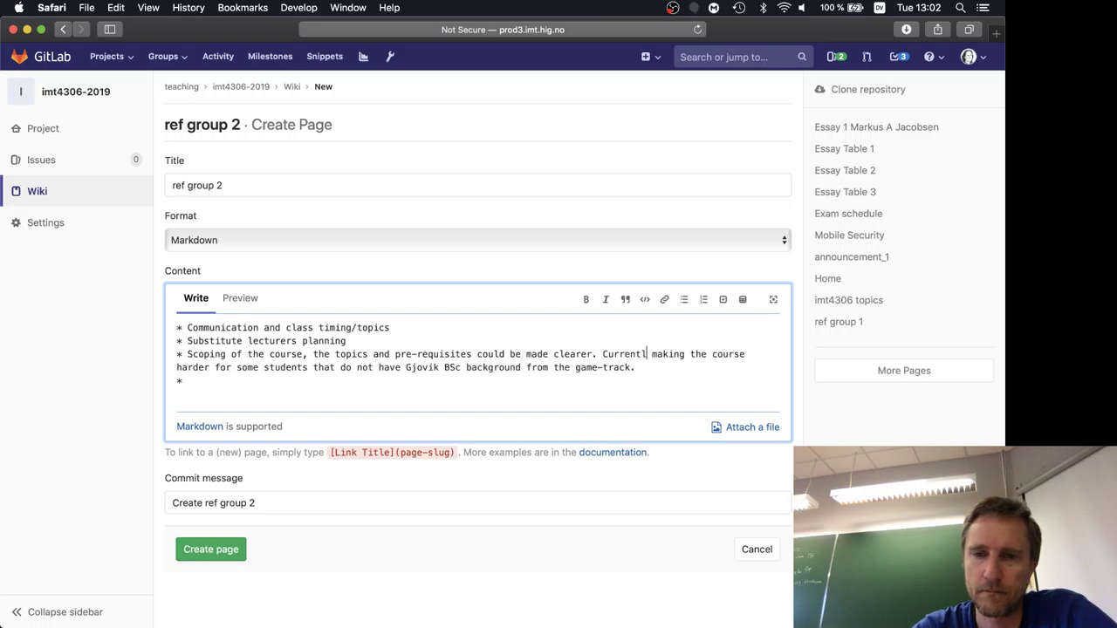
type(" of ")
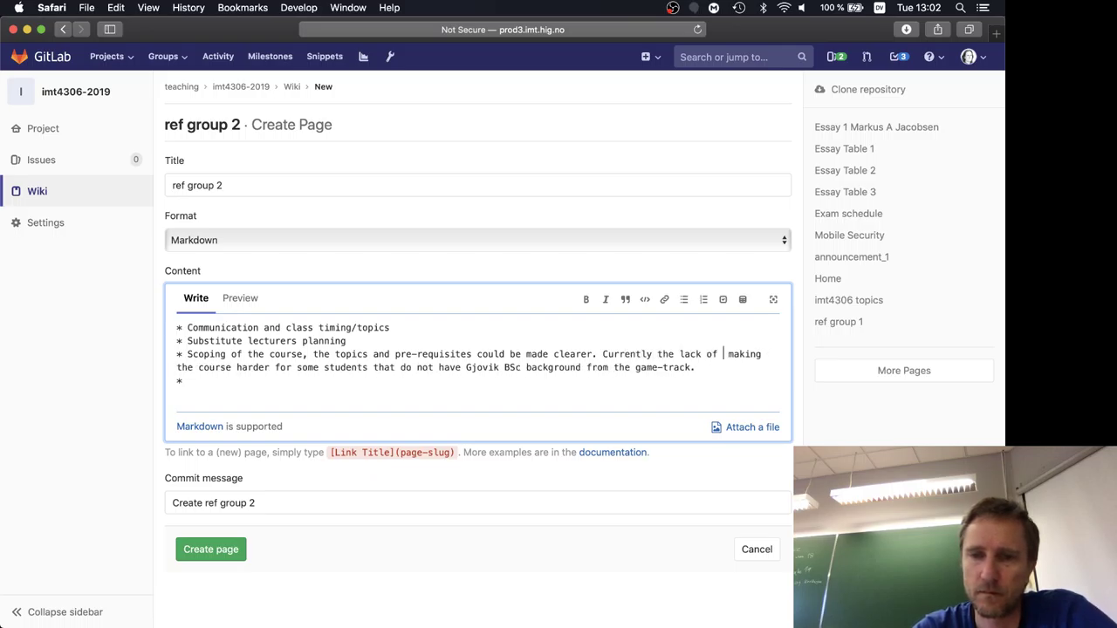
type("clarity of the top")
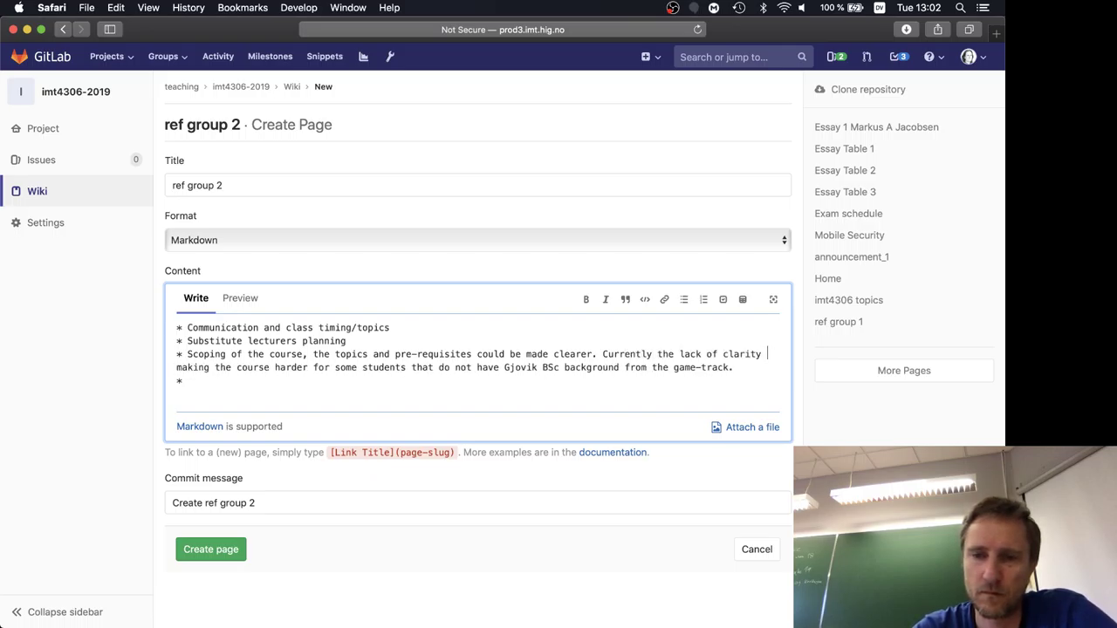
type("ics covered")
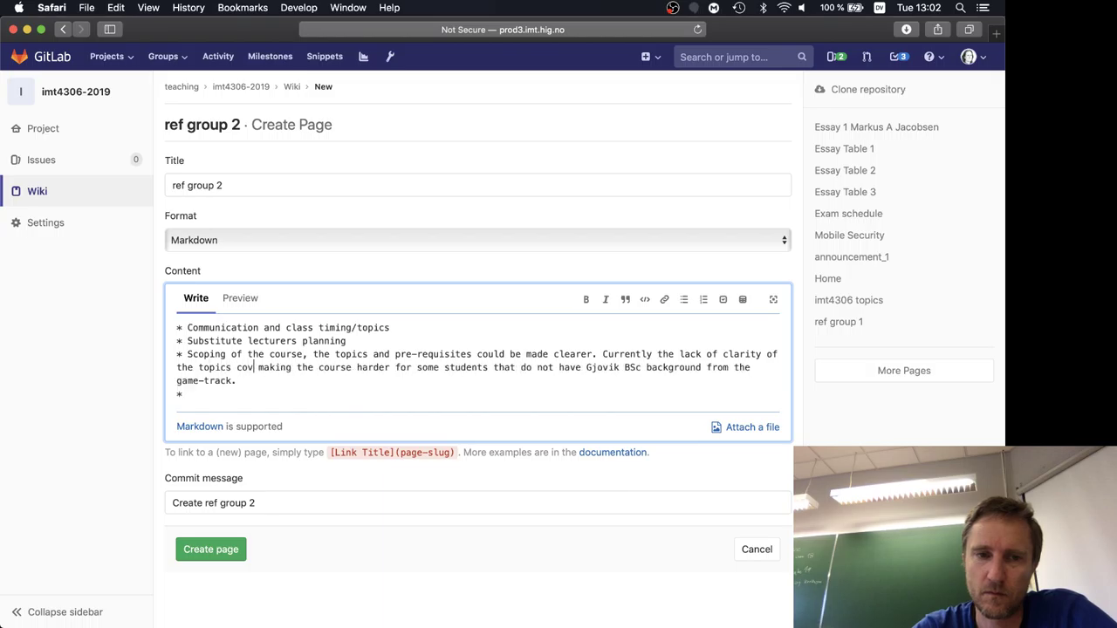
type(" is")
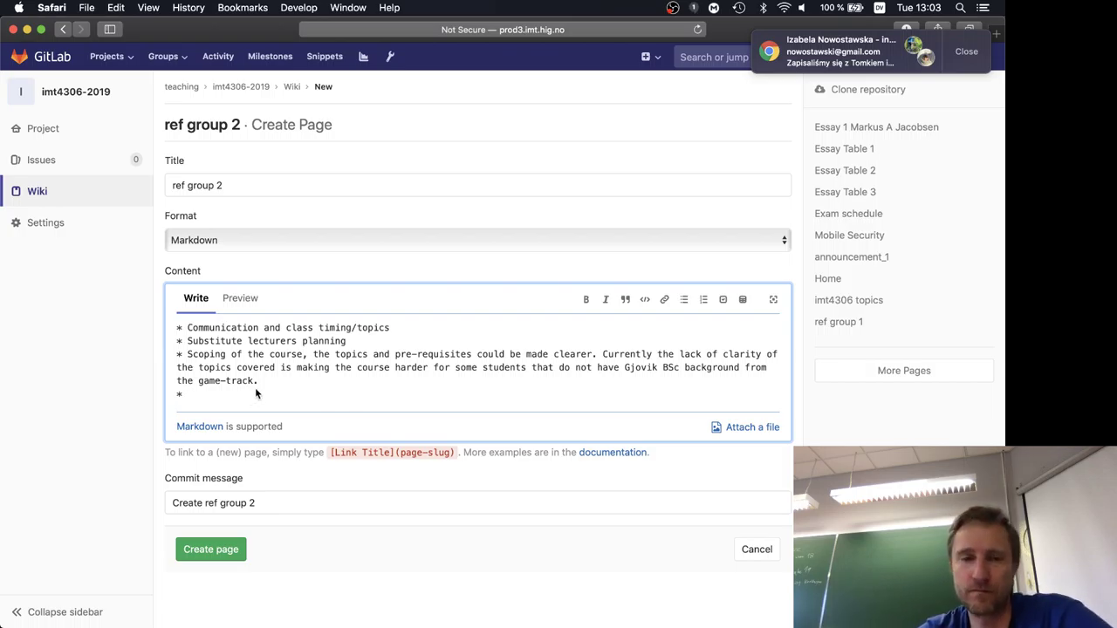
Step: Begin the fourth bullet with "Nice-to-have background, pre-requisites,"
type("Nice-to")
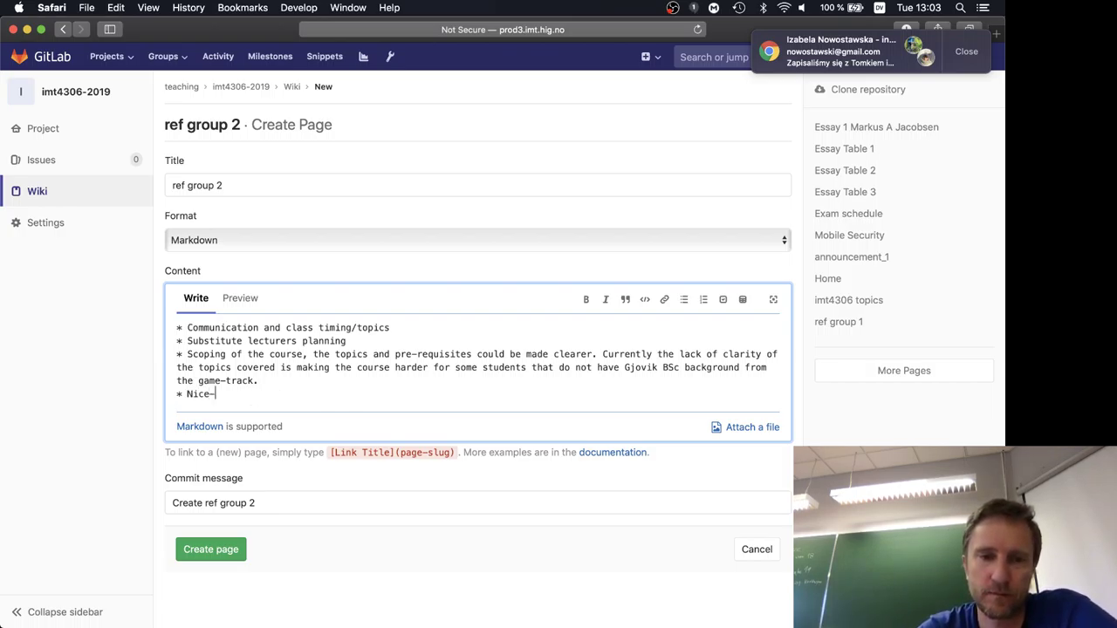
key("BackSpace")
type("-have")
key("BackSpace")
key("BackSpace")
type("ve backgrou")
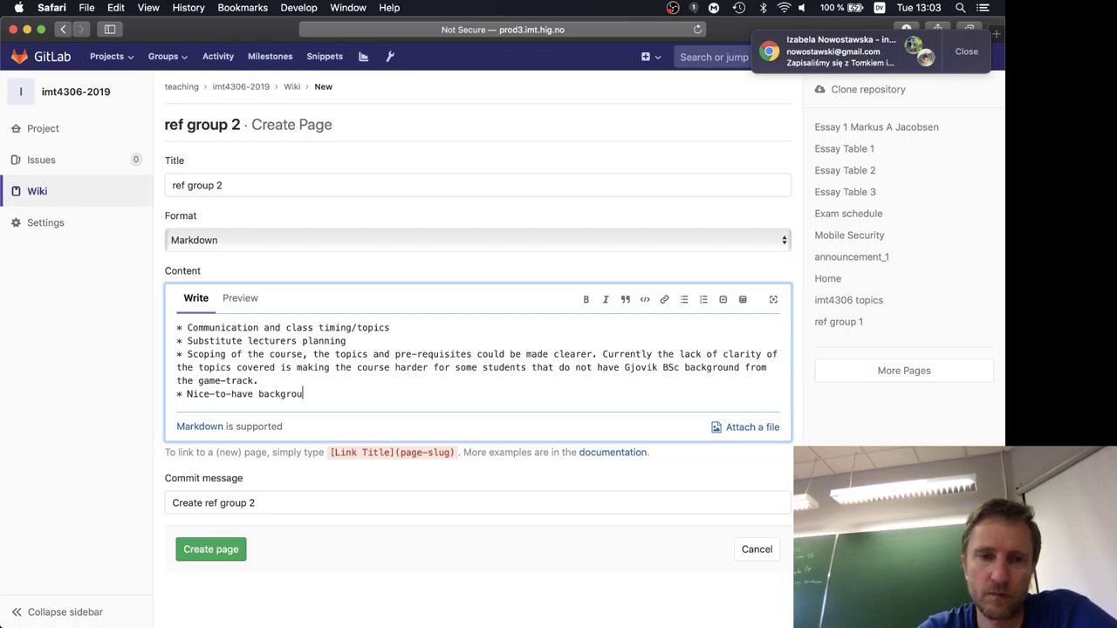
type("nd, pre-requ")
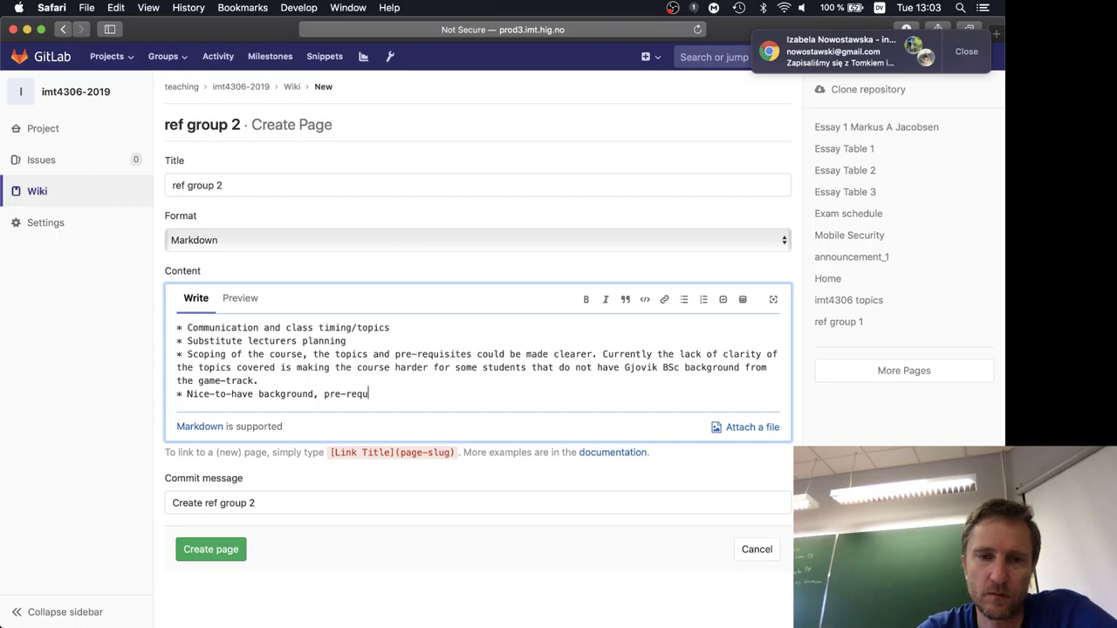
type("isites, ")
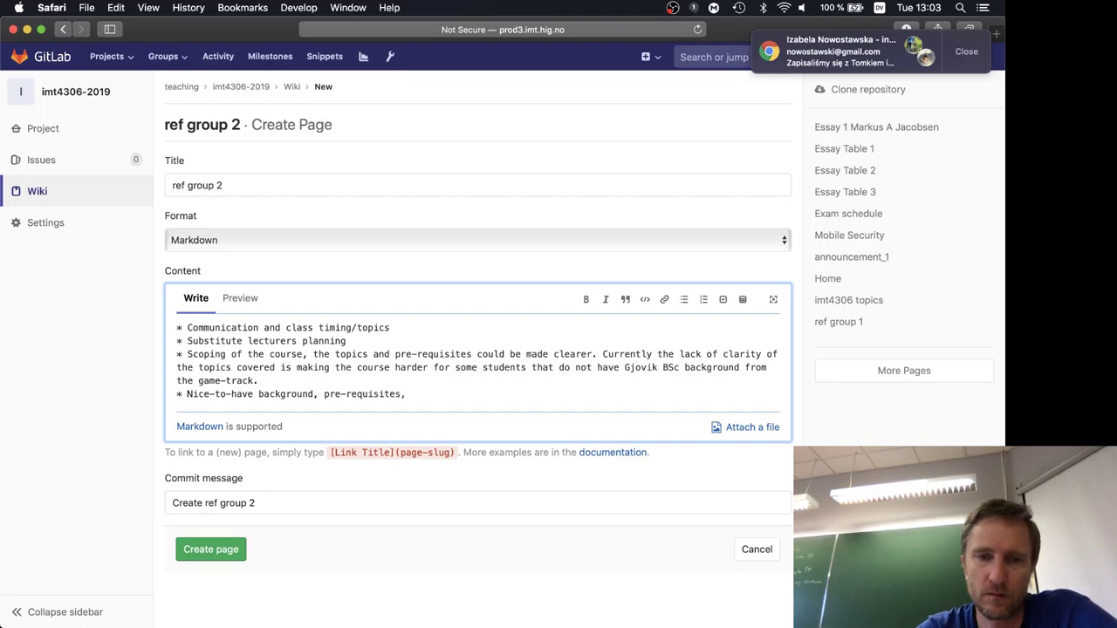
Step: Complete the fourth bullet with "will help the students to work in the course." and dismiss the chat notification
type("will help ")
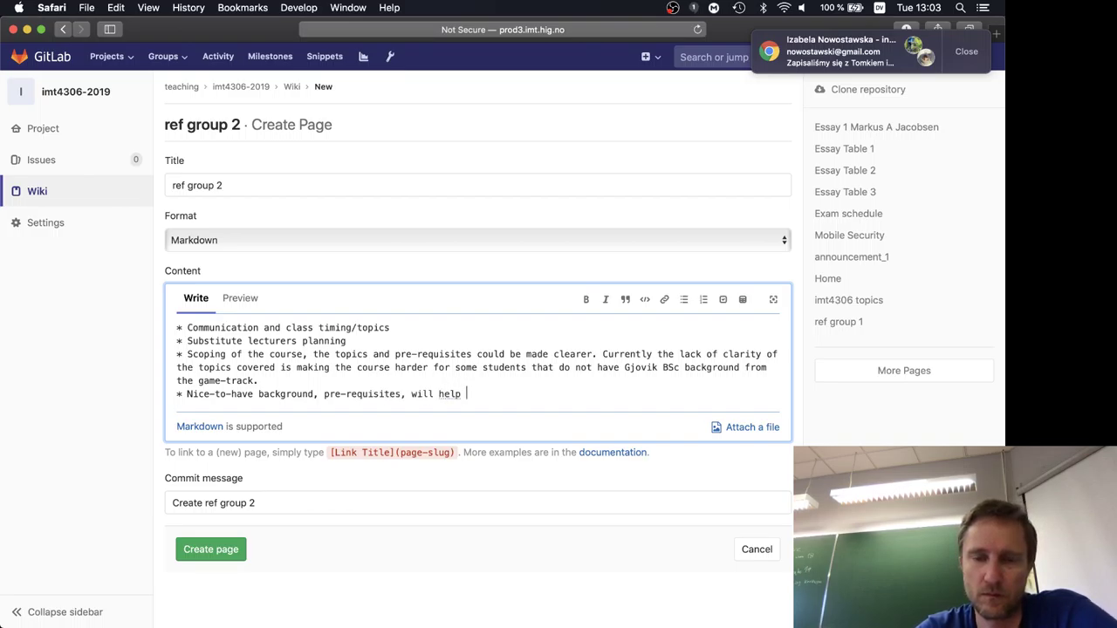
type("the stude")
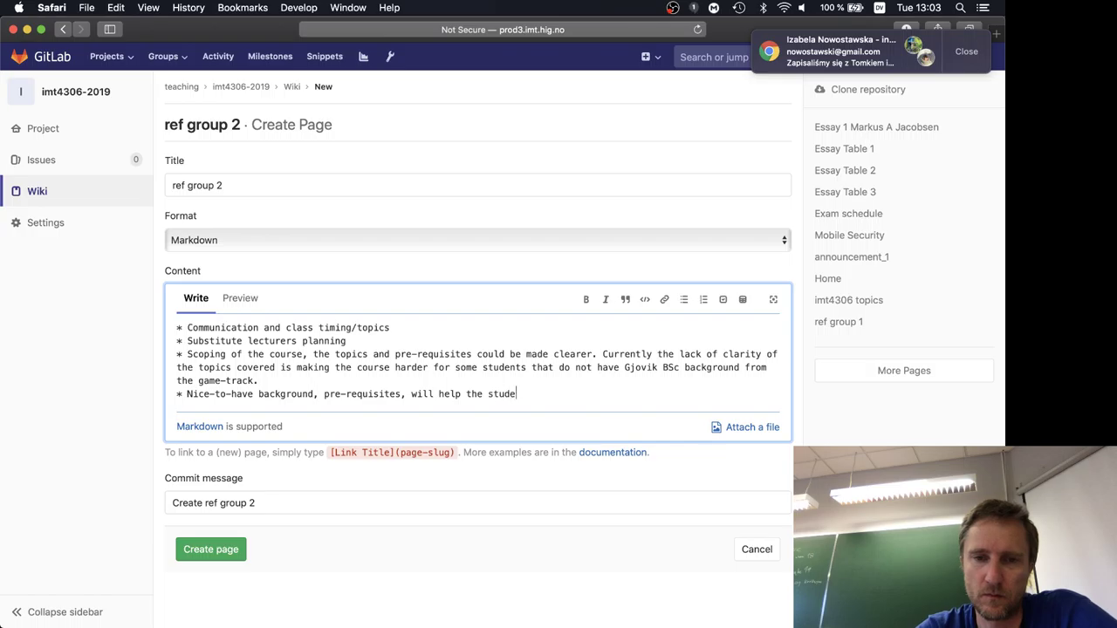
type("nts to work in the")
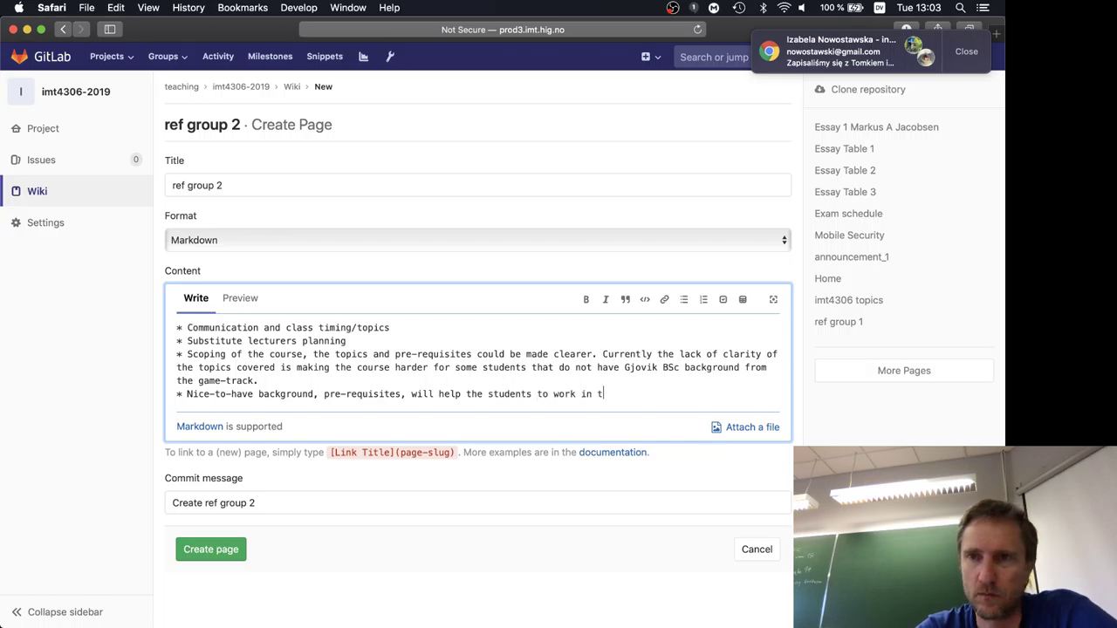
key("BackSpace")
key("BackSpace")
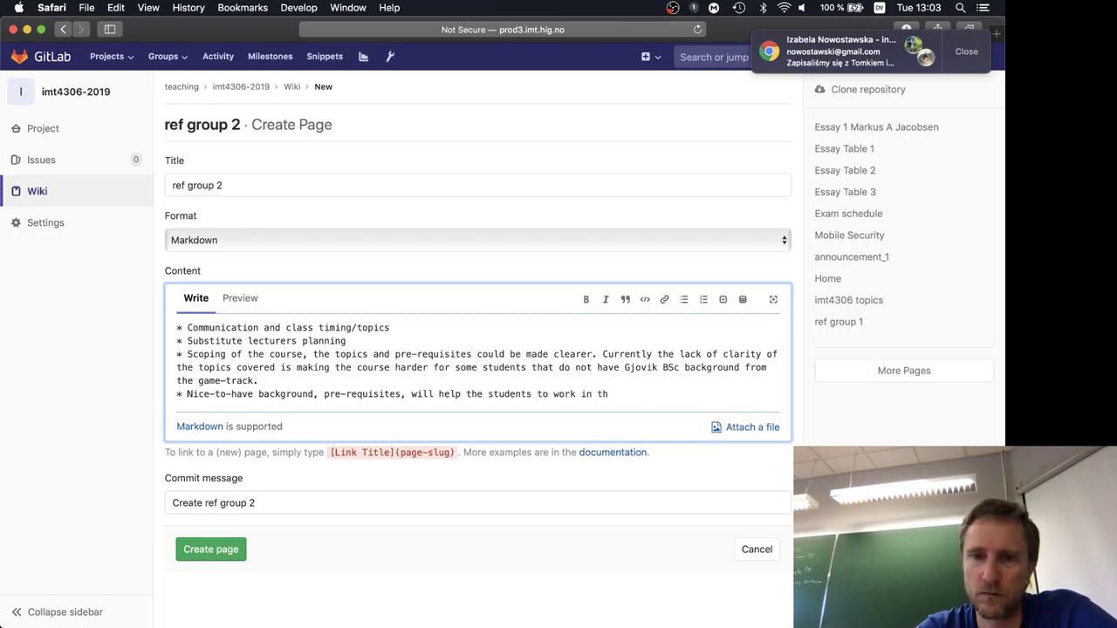
type("e course")
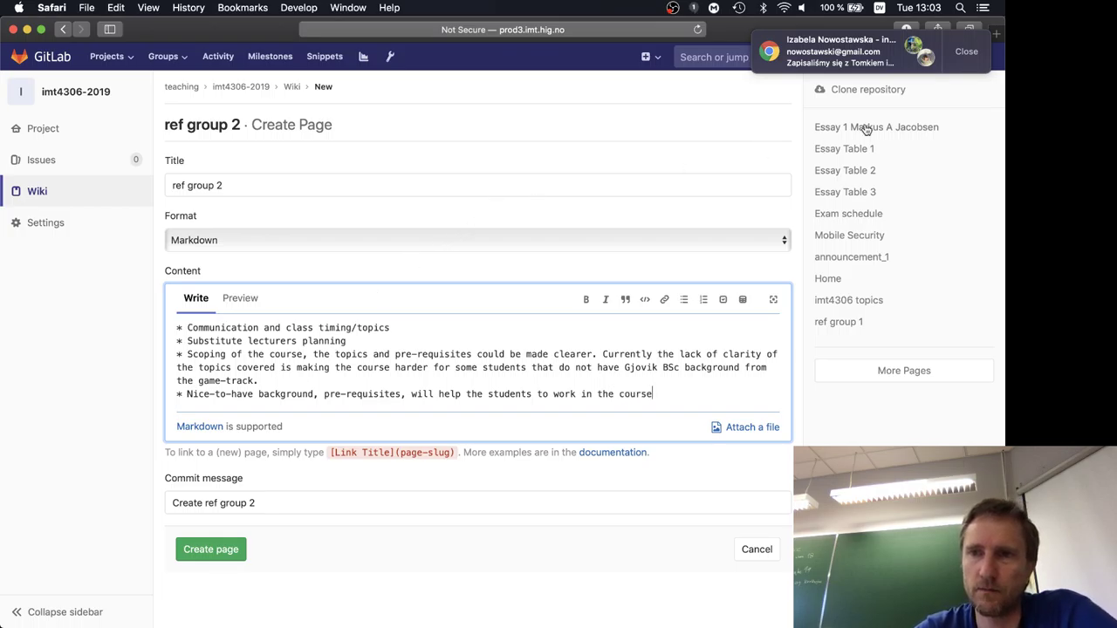
left_click(967, 54)
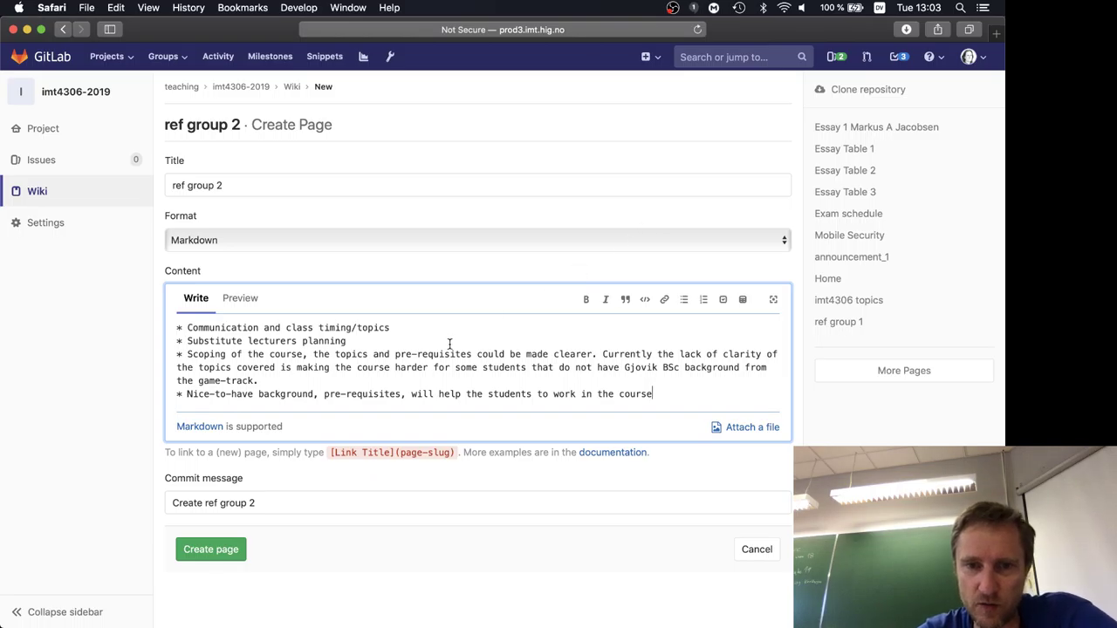
left_click(679, 390)
type(".")
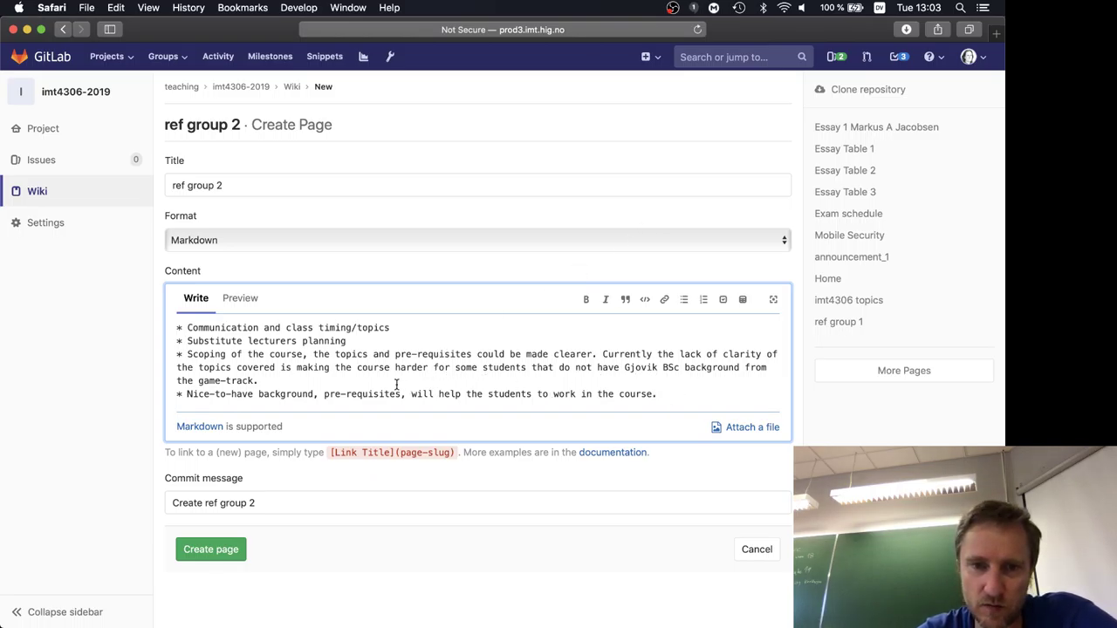
Step: In the fourth bullet, change "will" to "would" and insert "and" before "pre-requisites"
left_click(433, 394)
key("BackSpace")
key("BackSpace")
key("BackSpace")
type("ould")
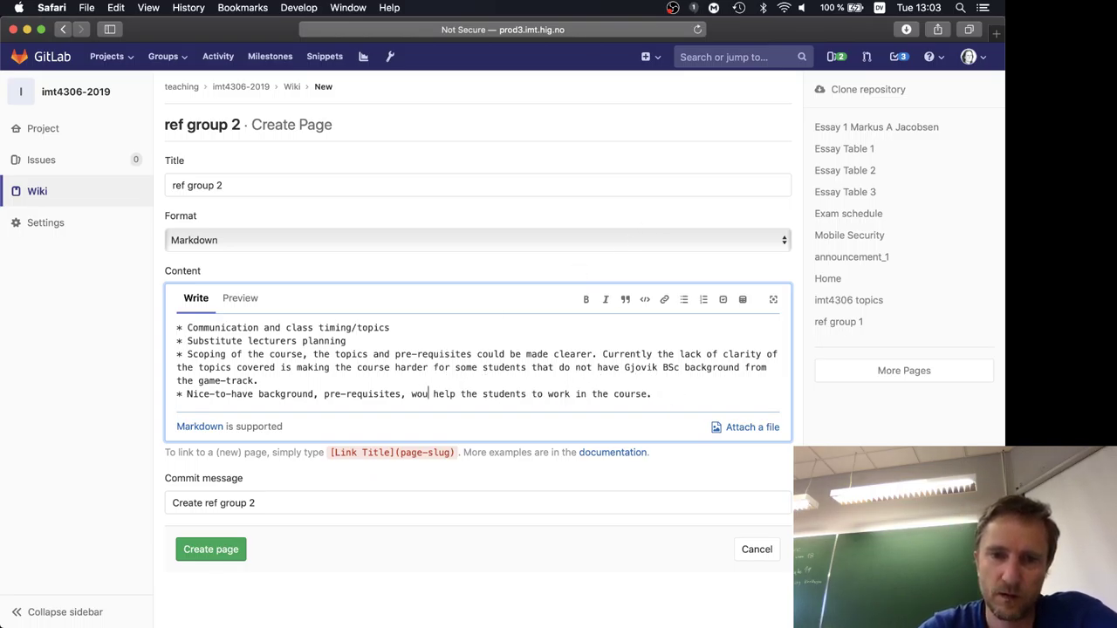
left_click(323, 393)
type("and")
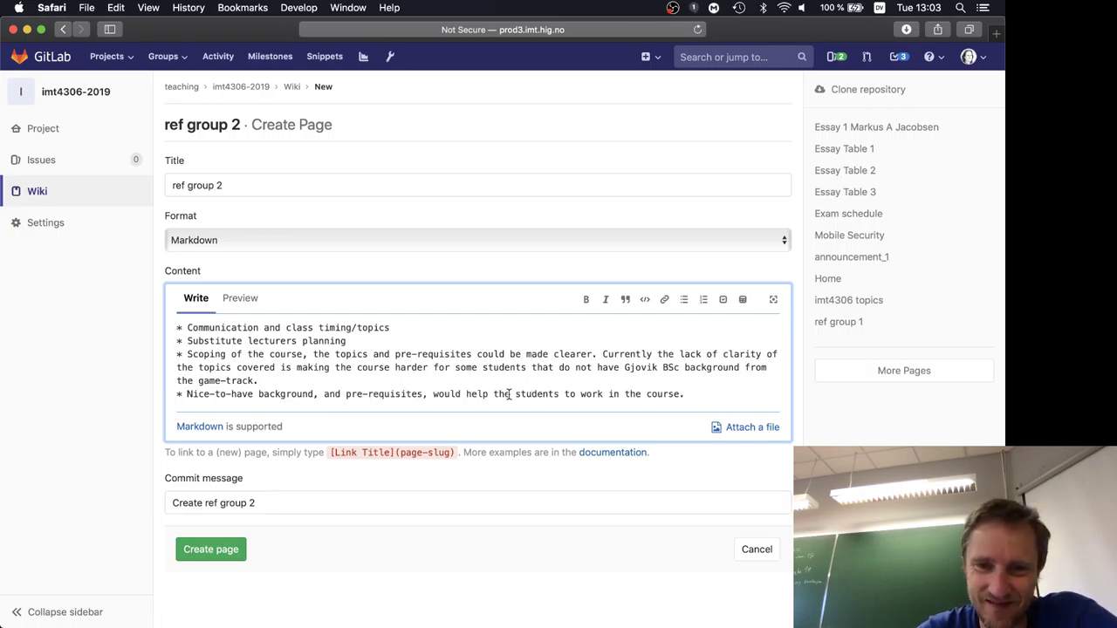
Step: Insert "clearly outlined," before "would help" in the fourth bullet
left_click(429, 393)
type("cl")
type("early outline")
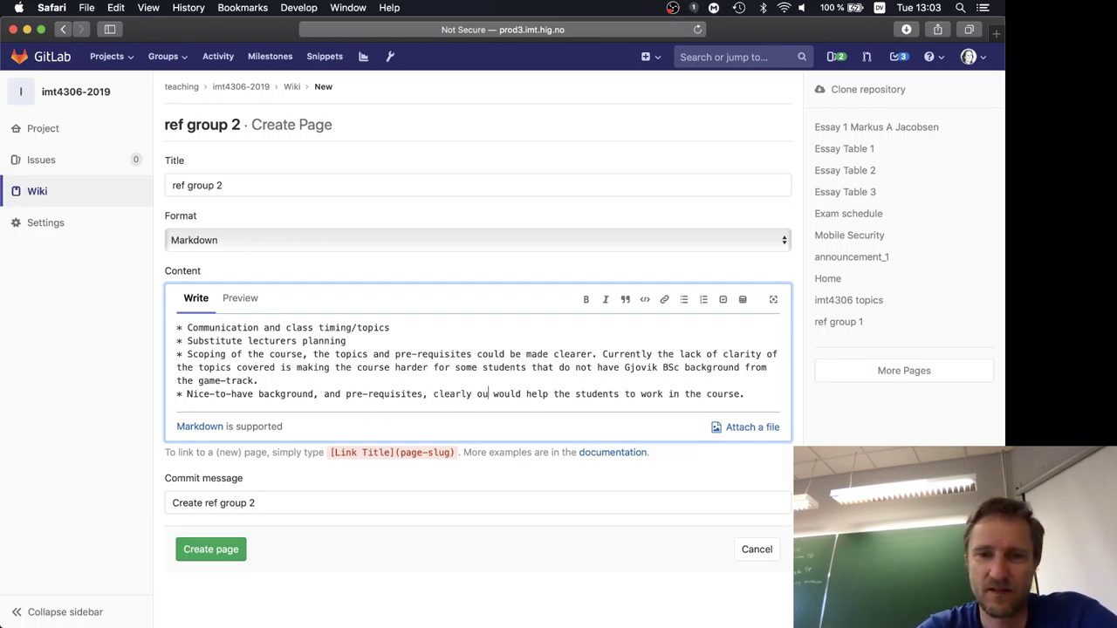
type("d,")
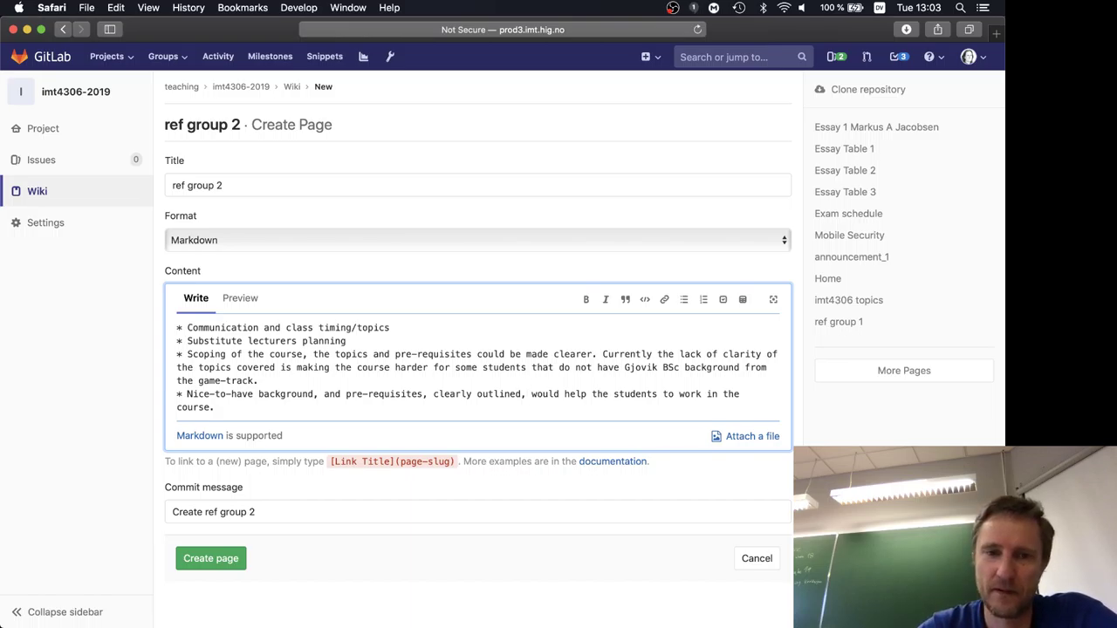
Step: Add a fifth bullet reading "Clearer schedule, deadlines, and course planning."
key("Return")
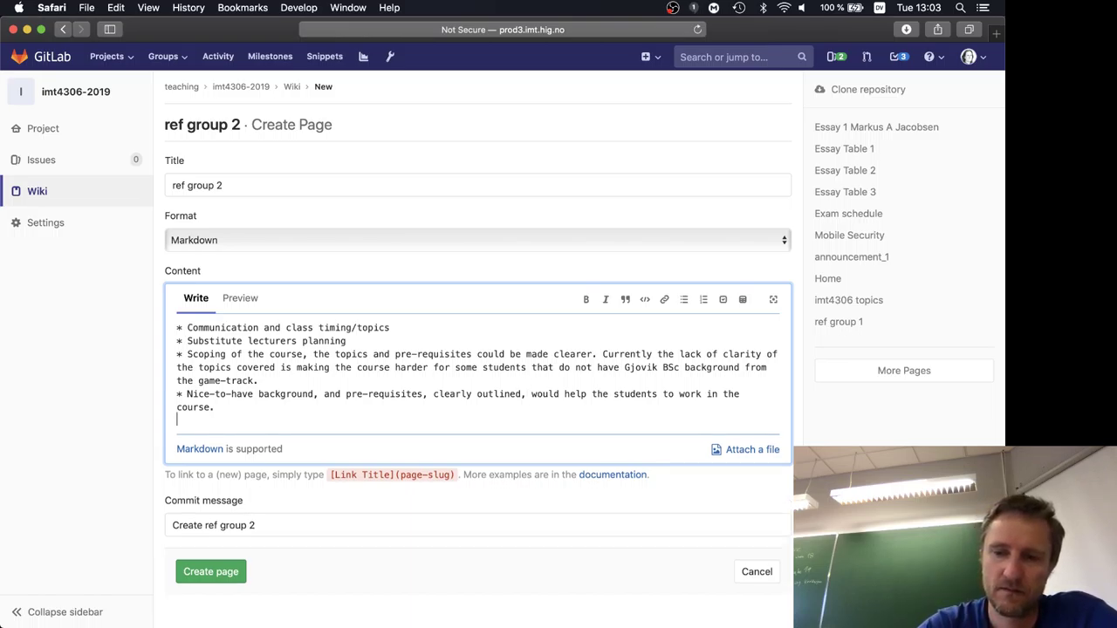
type("*")
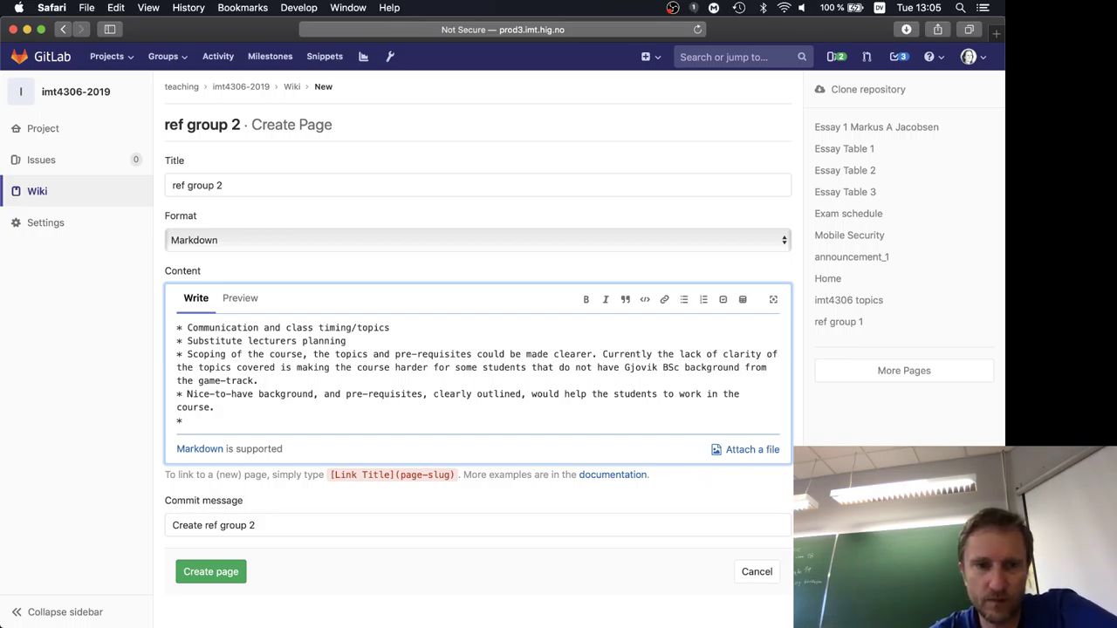
type("Clear")
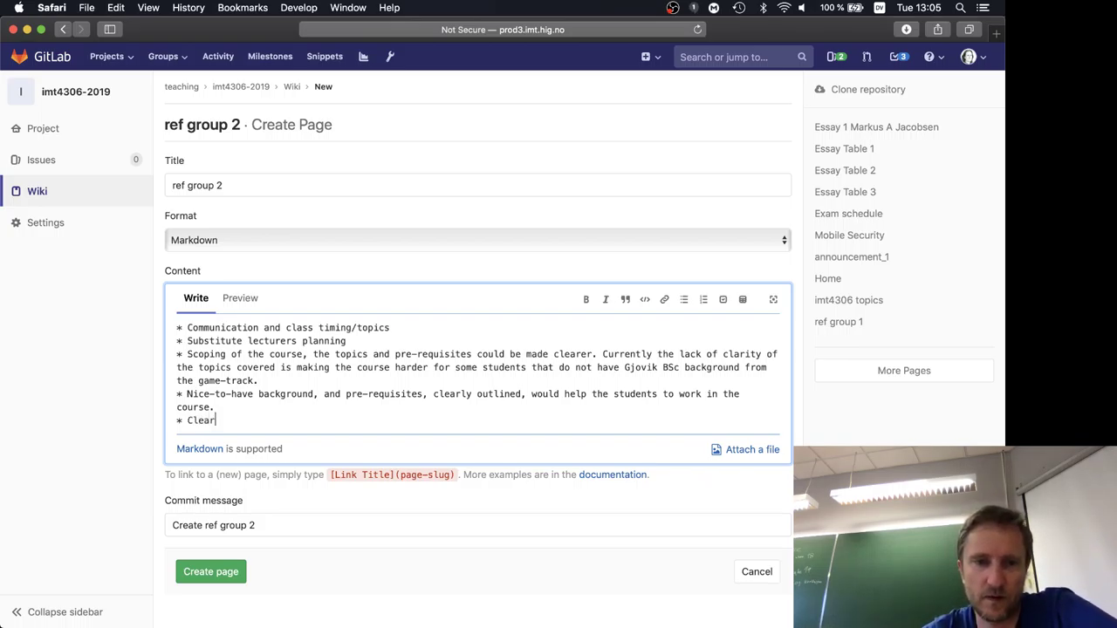
type("er schedule, dead")
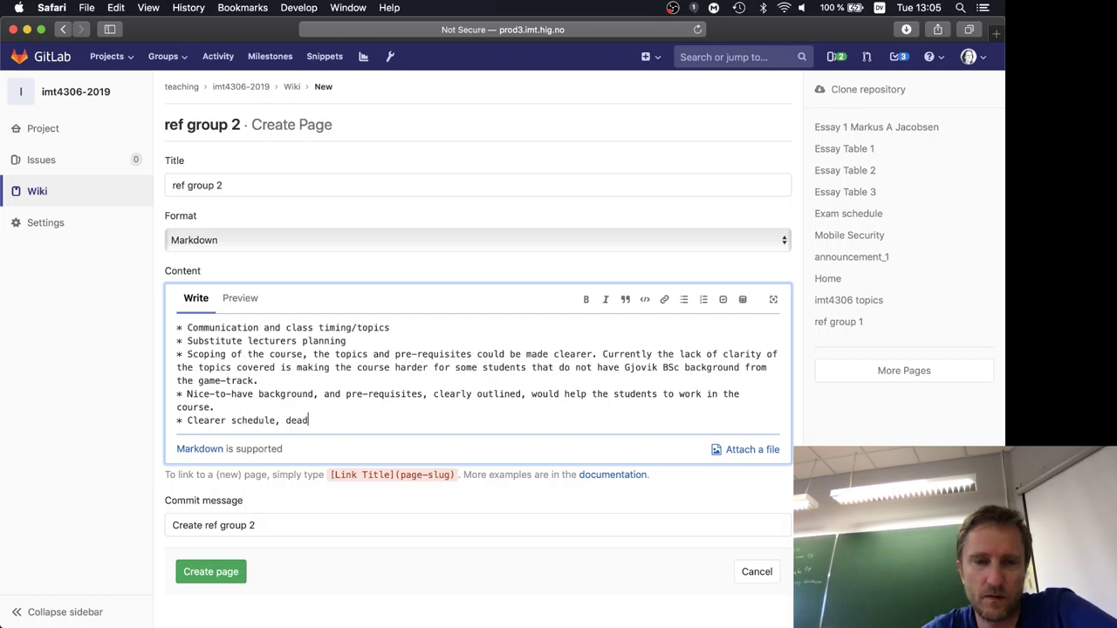
type("lines,")
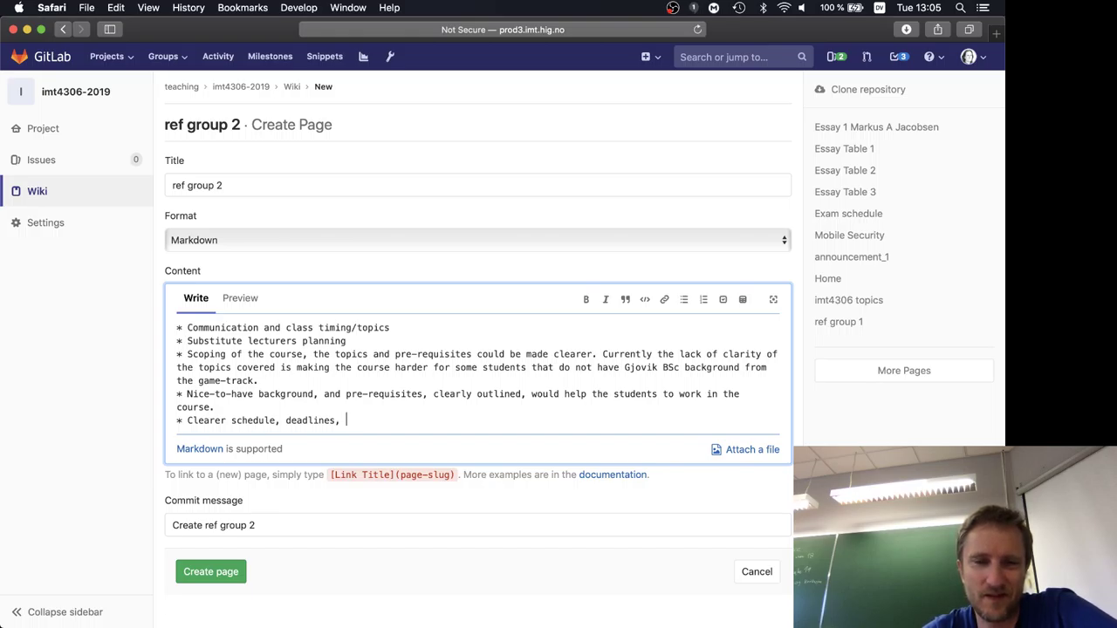
type("and course planning.")
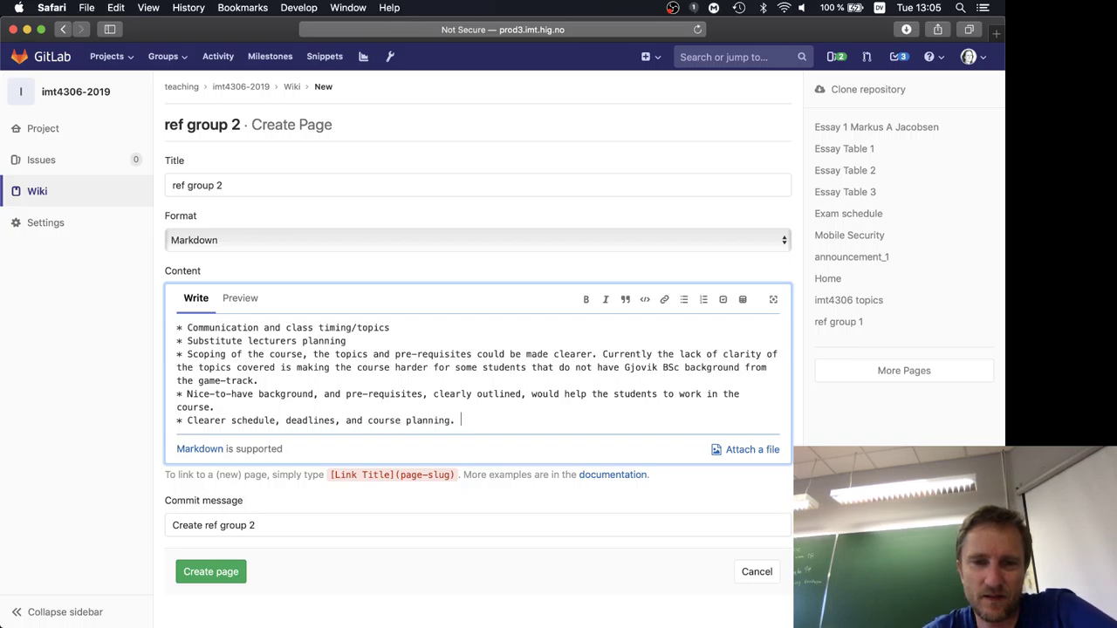
Step: Add a sixth bullet reading "Working submission system."
key("Return")
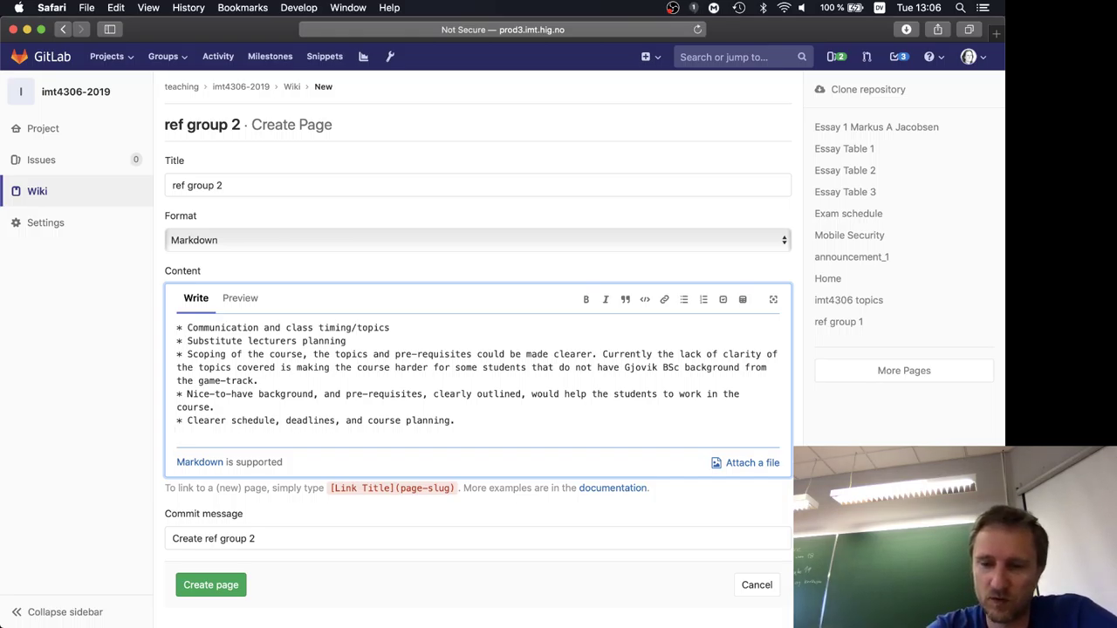
type("* ")
type("Working s")
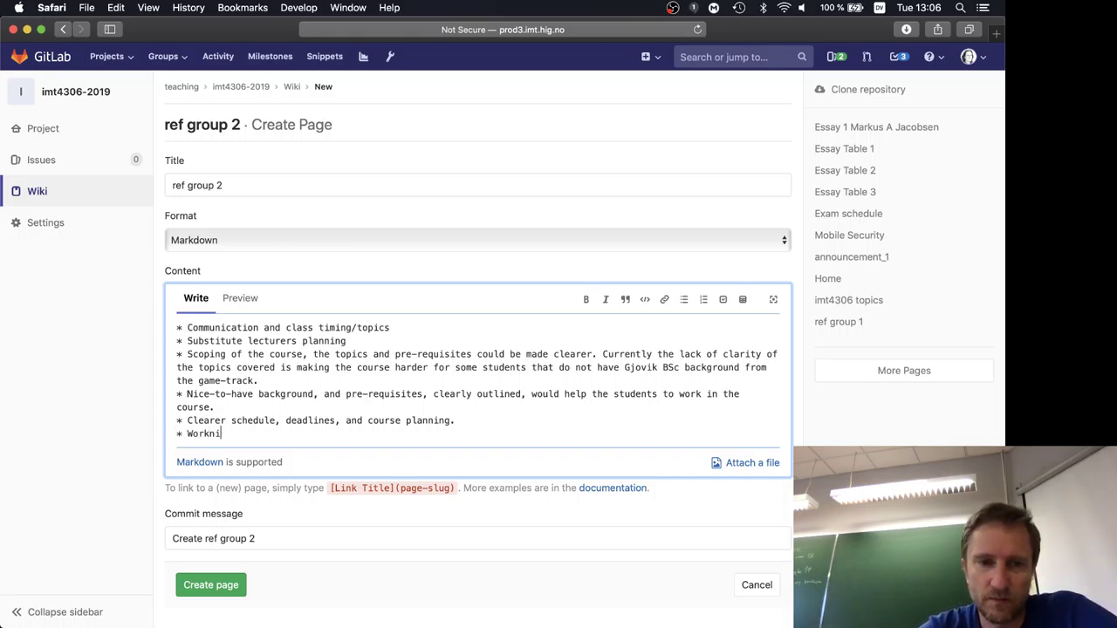
type("ubmissi")
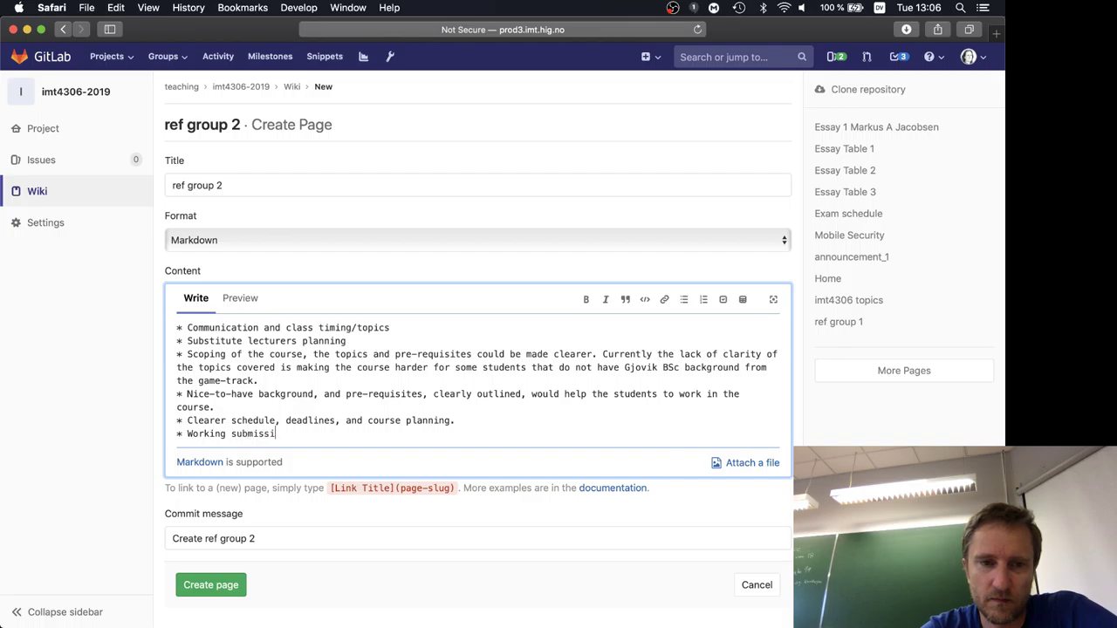
type("on system")
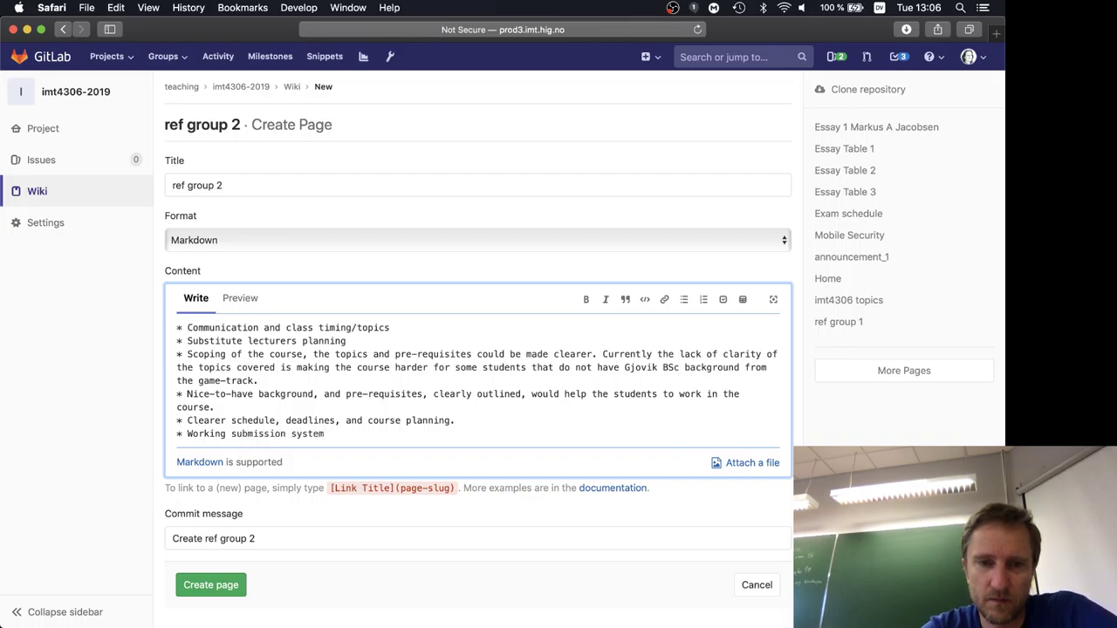
type(" (")
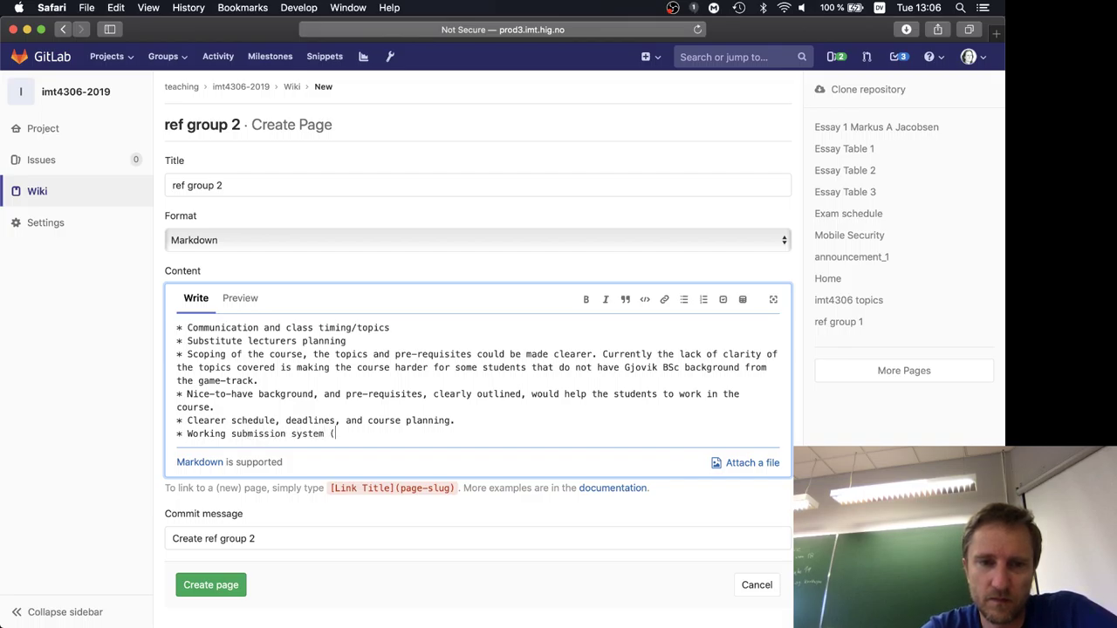
key("BackSpace")
key("BackSpace")
type(".")
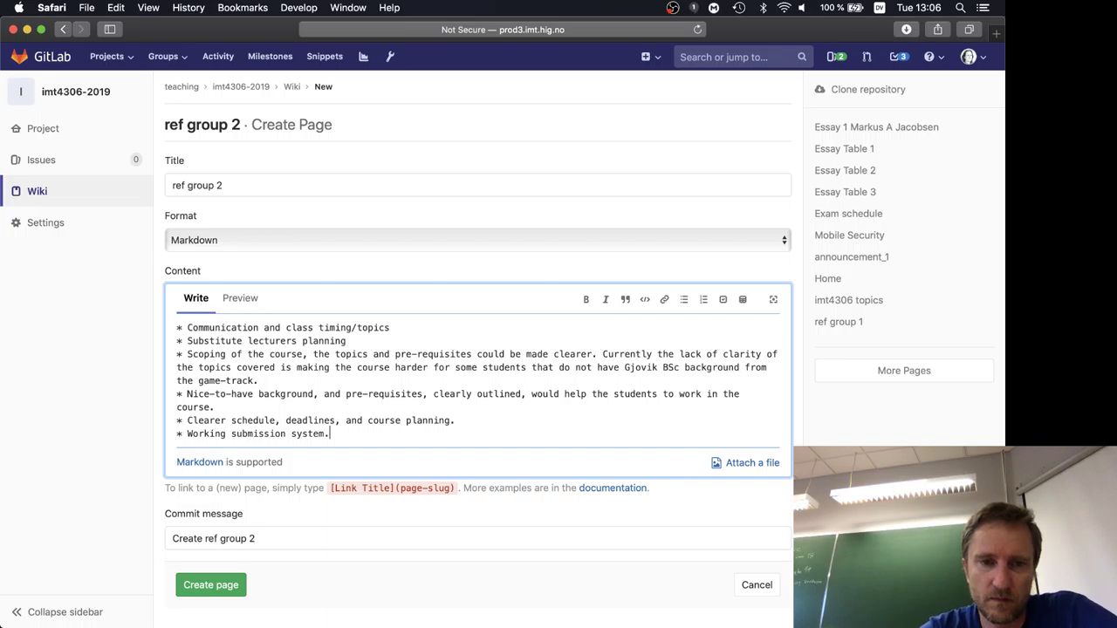
Step: Insert "electronic" before "submission system" in the sixth bullet
left_click(231, 433)
type("electroni")
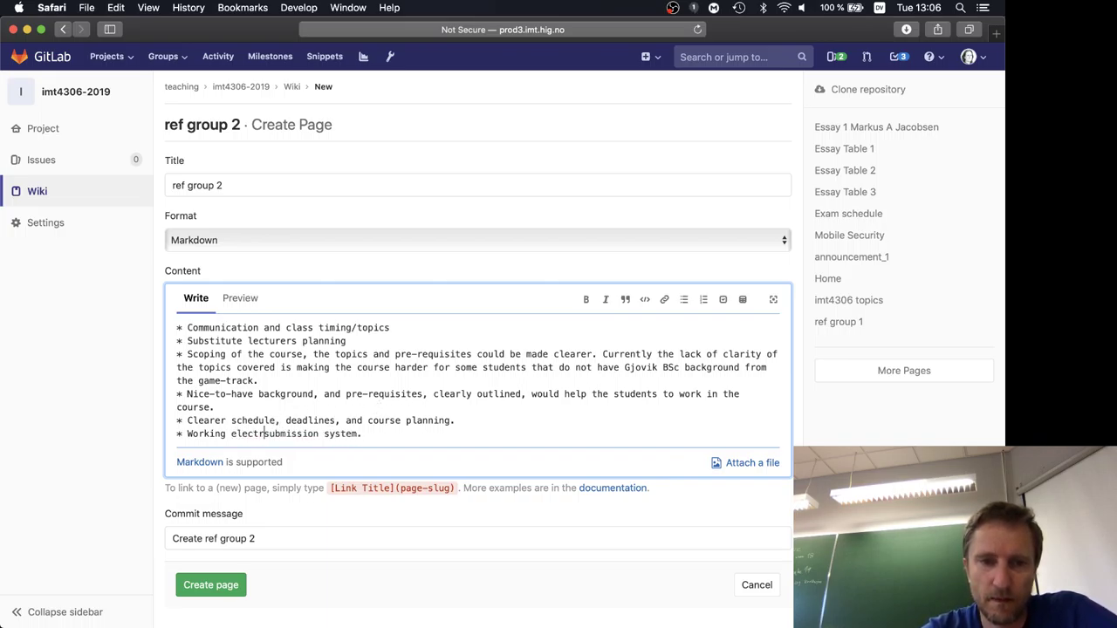
type("c")
Step: Add a seventh bullet reading "Portfolio-based working is good, provides feedback, makes students to feel making progress and getting better."
key("super+Right")
key("Return")
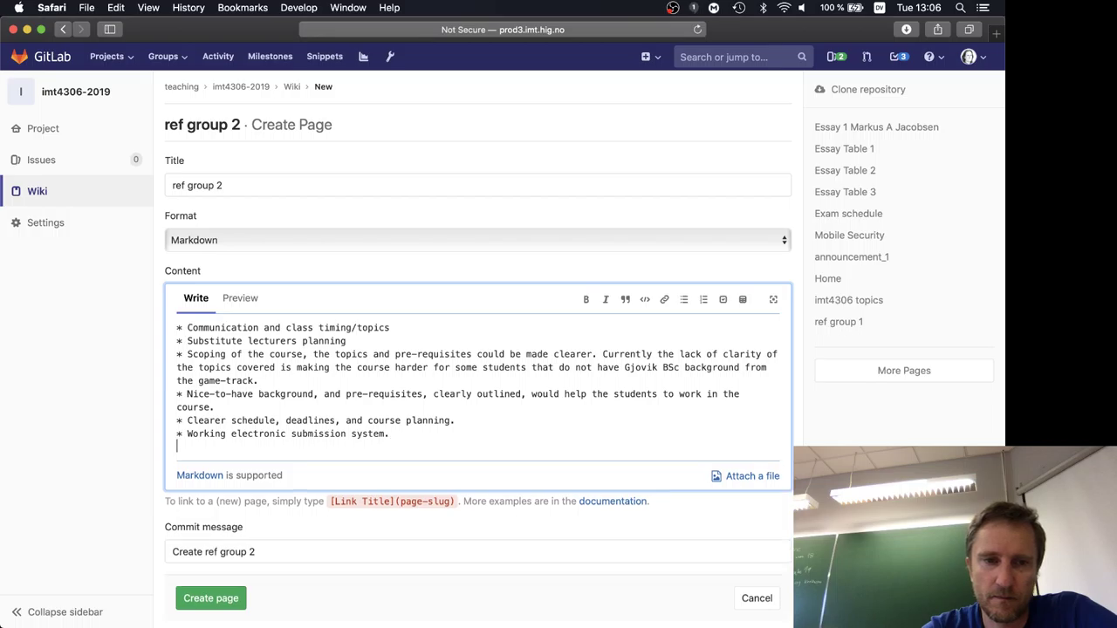
type("* Po")
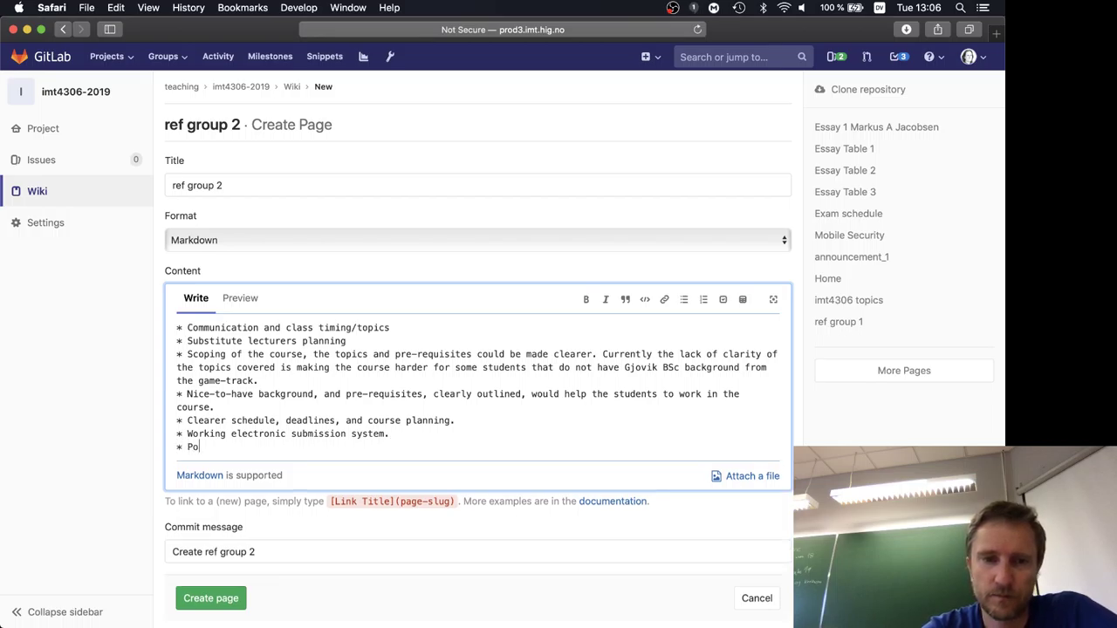
type("rtfolio")
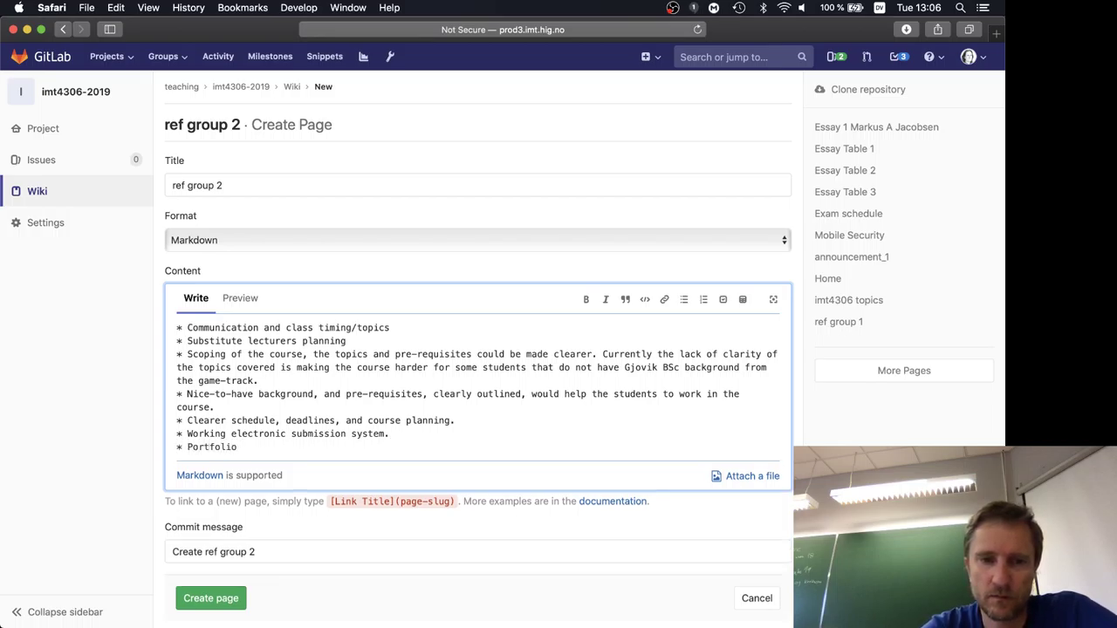
type("-")
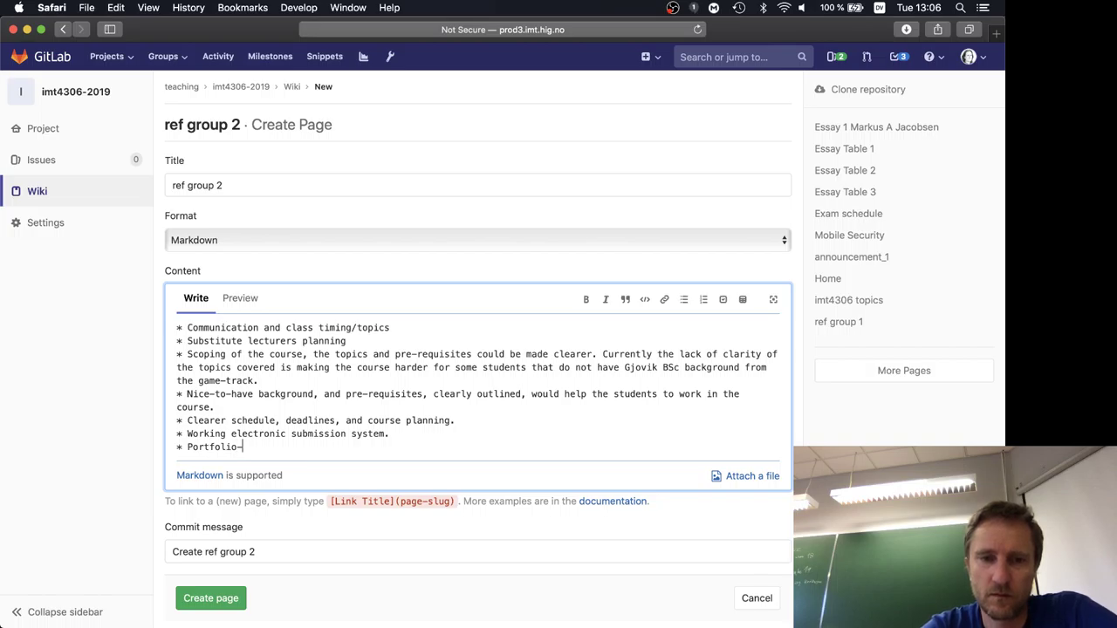
type("based working ")
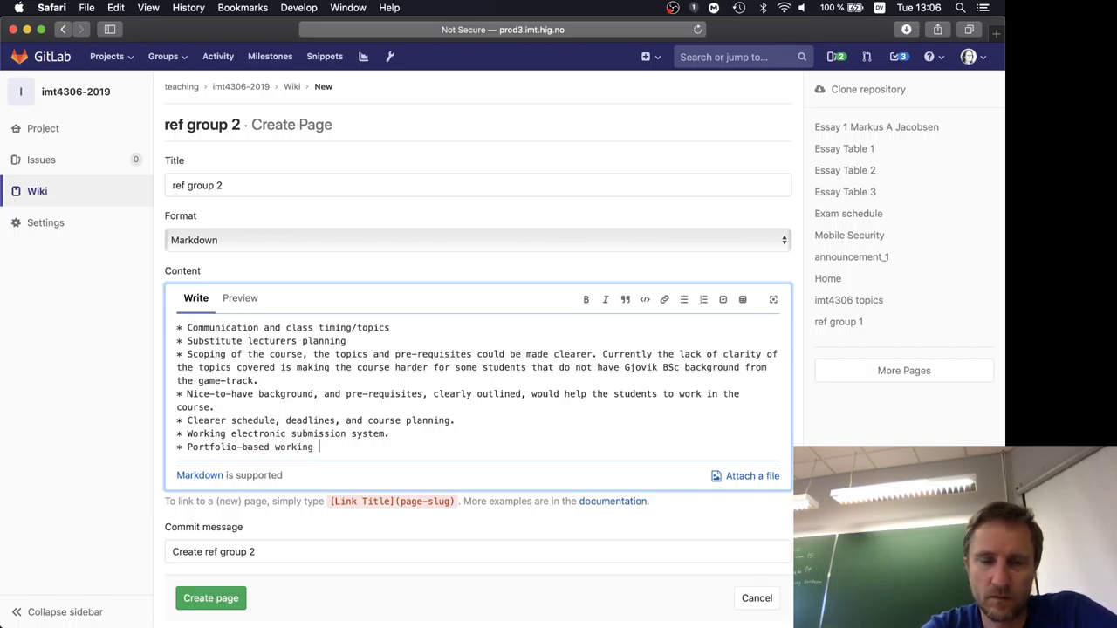
type("is good, provides")
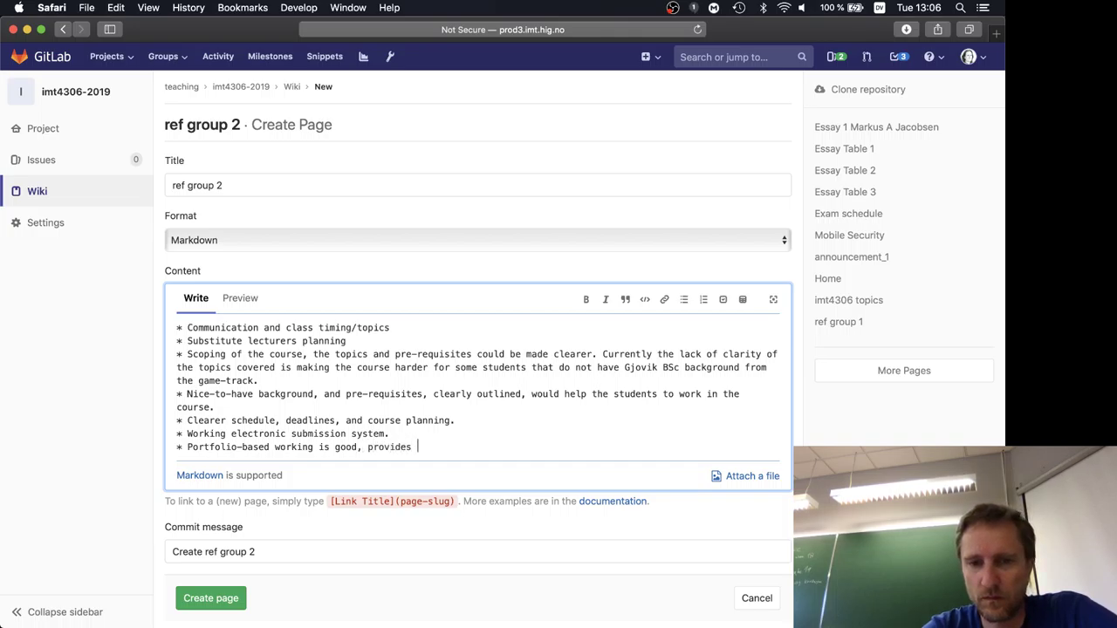
type(" feedback")
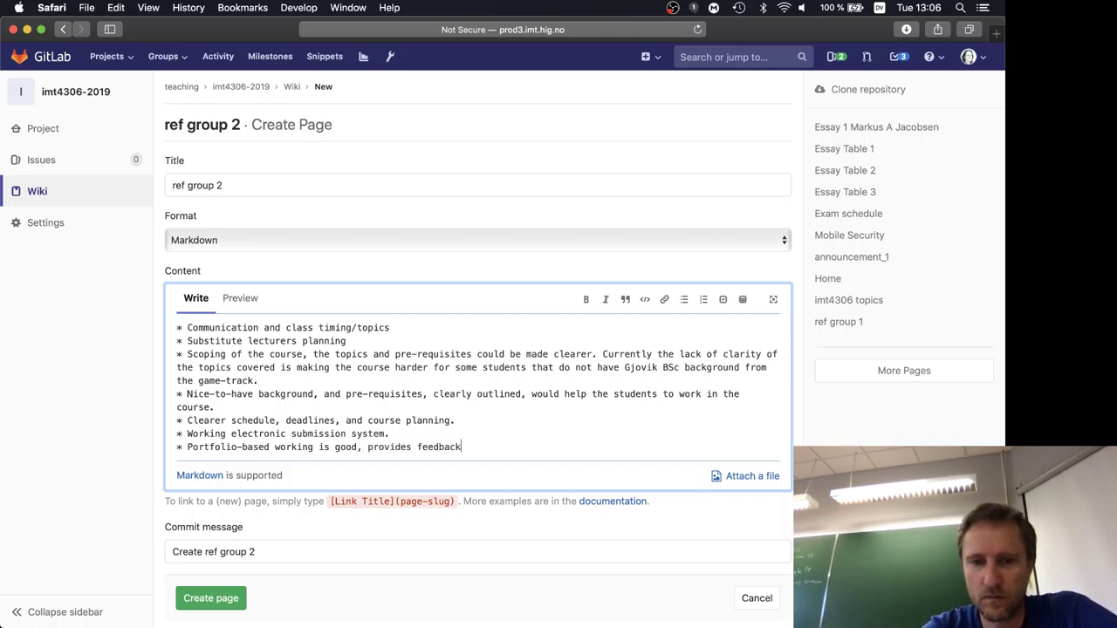
type(", makes stun")
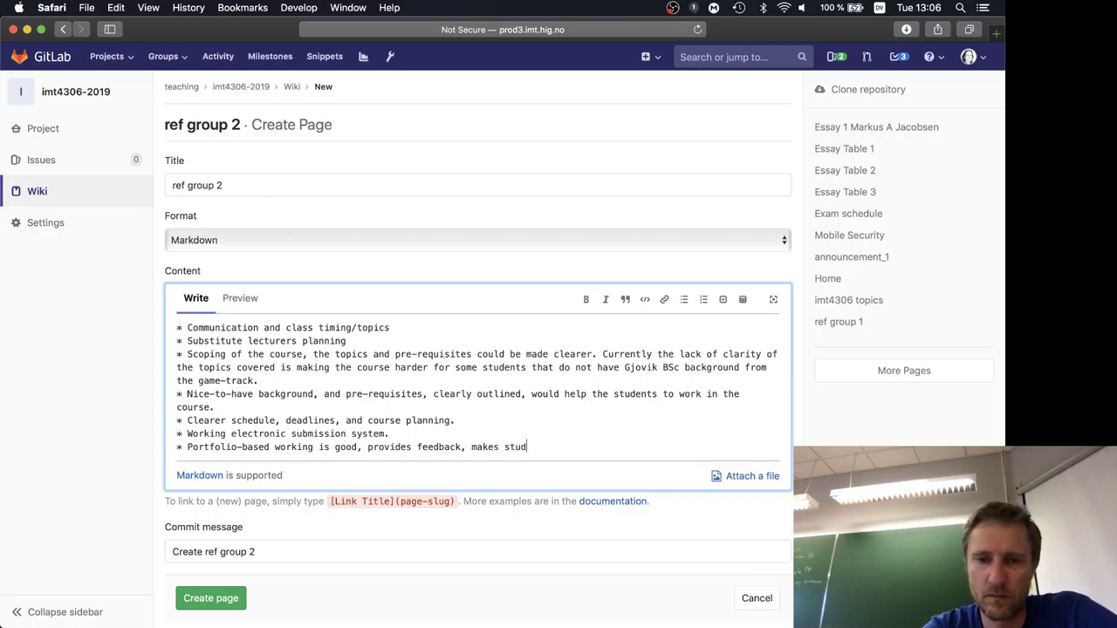
type("ents to feel ma")
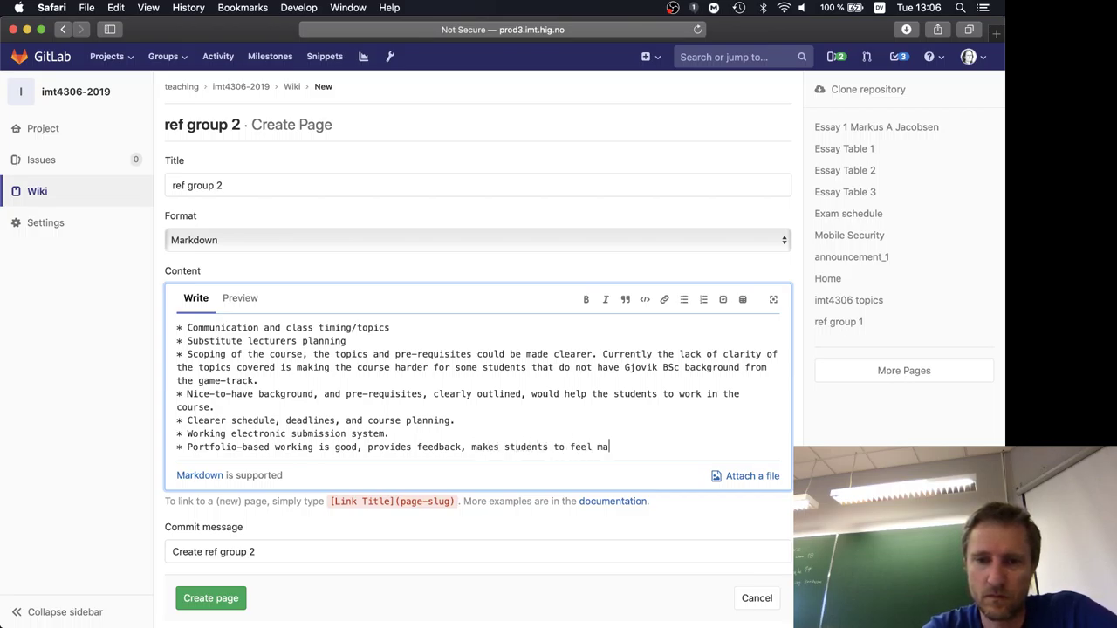
type("king progress an")
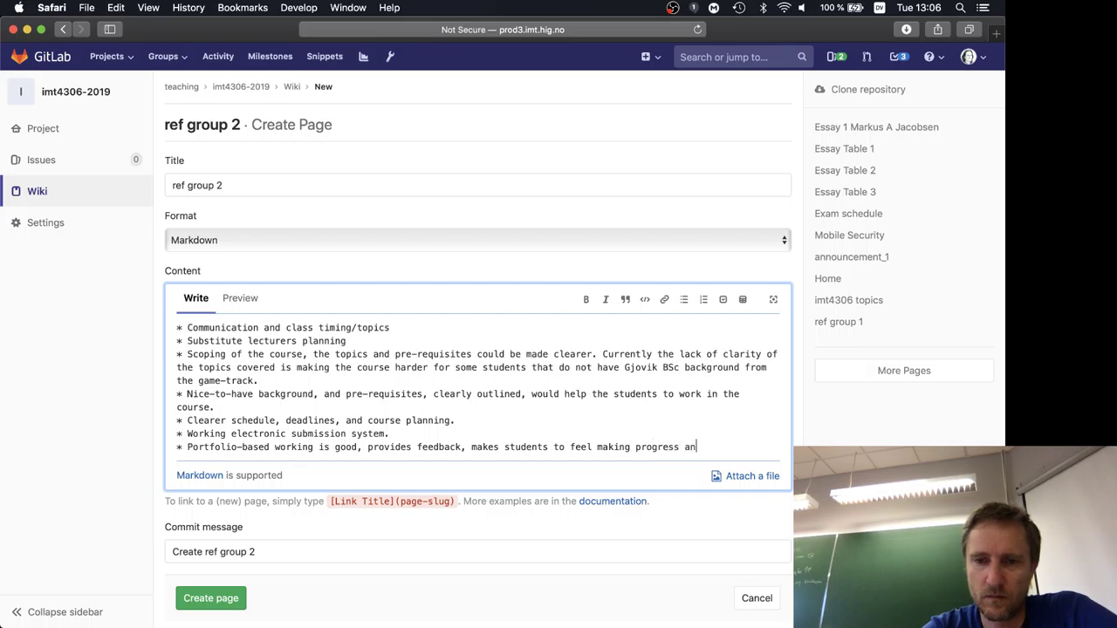
type("d getting bett")
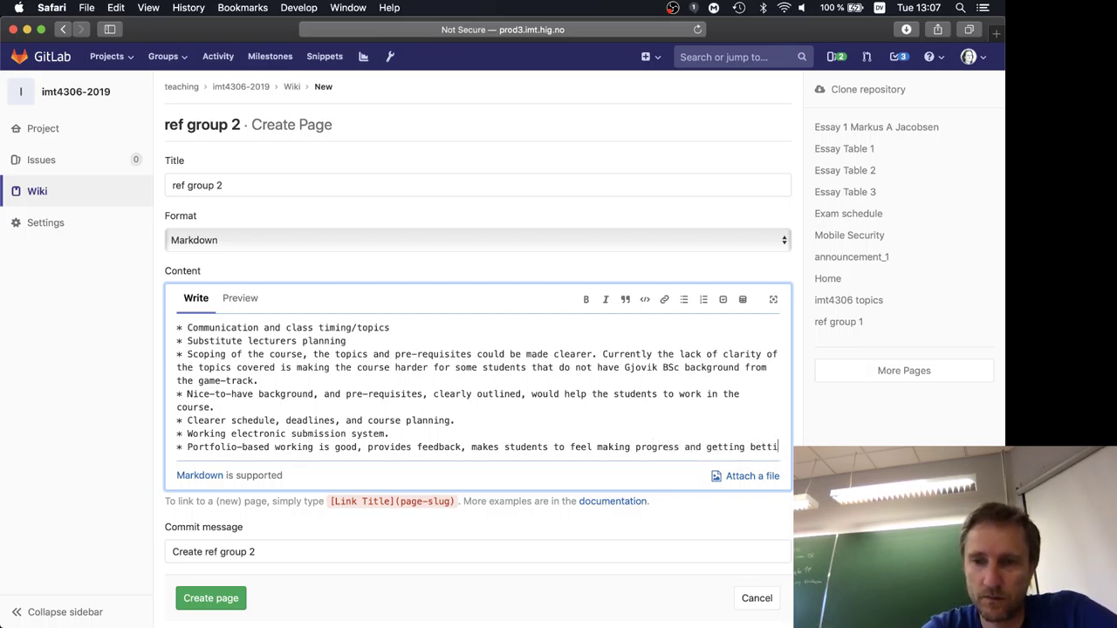
type("er")
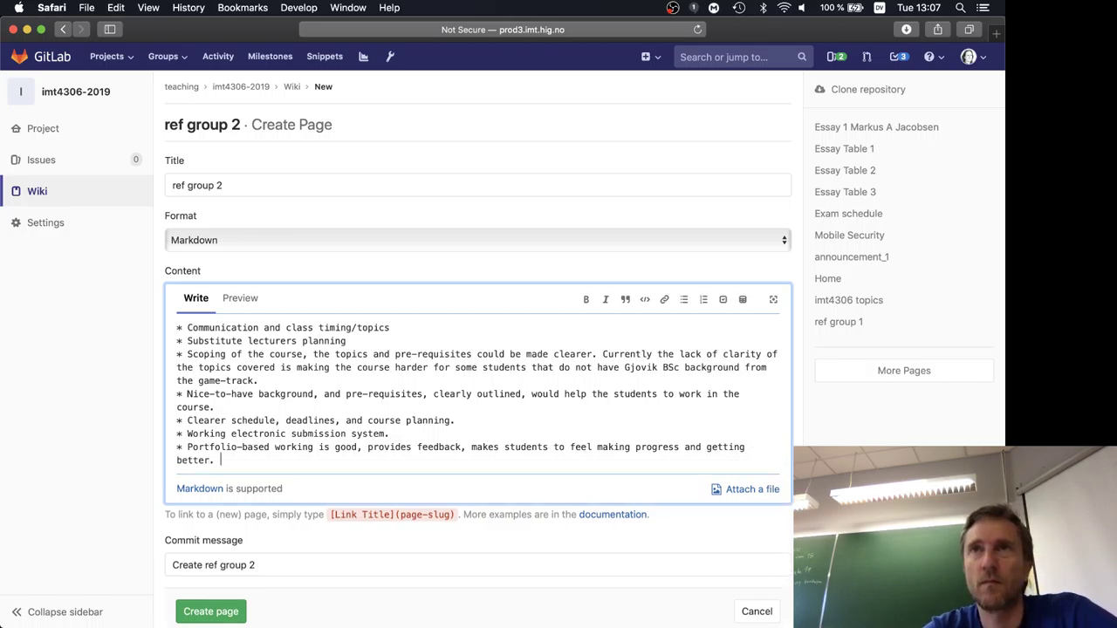
type(".")
Step: Add an eighth bullet reading "Getting feedback is good. Being able to work through the feedback and making the improvements into the essay/report."
key("Return")
type("*")
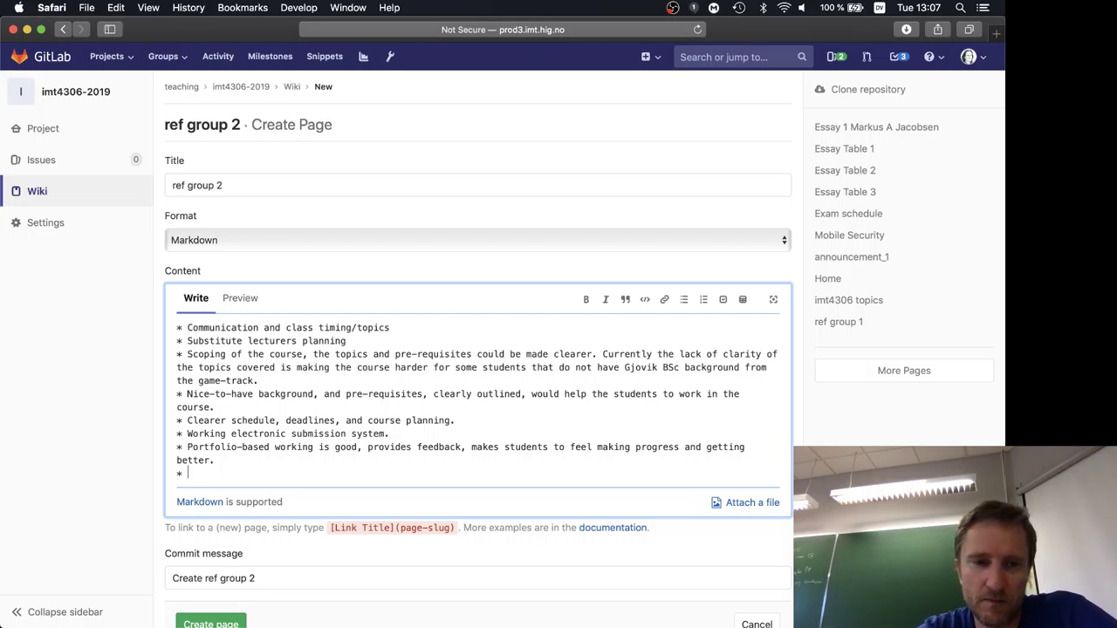
type("Getting feed")
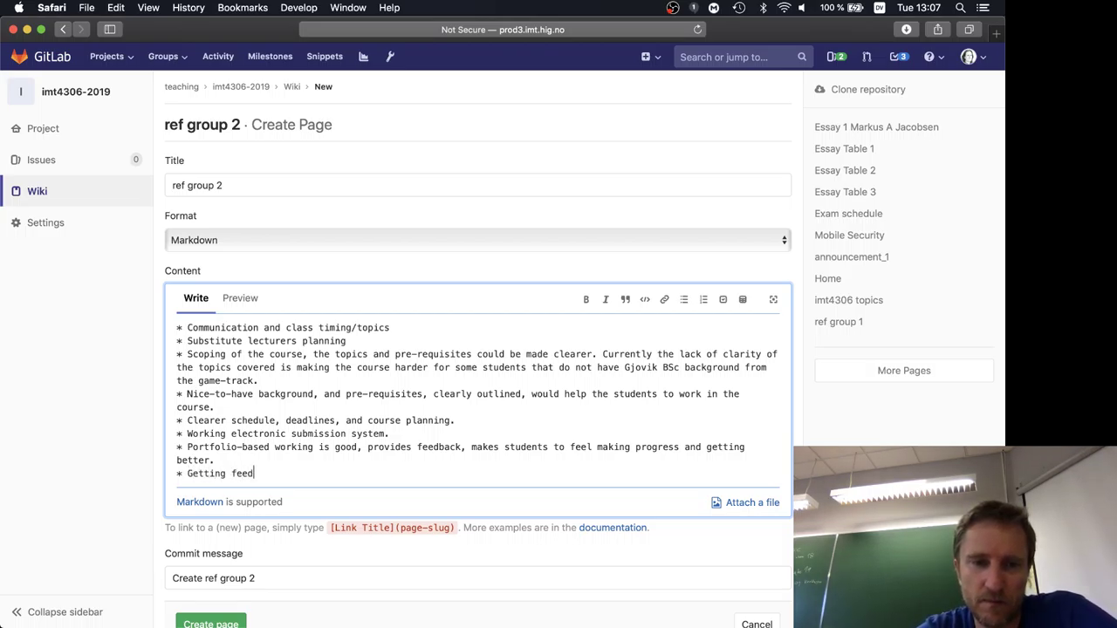
type("back is good. W")
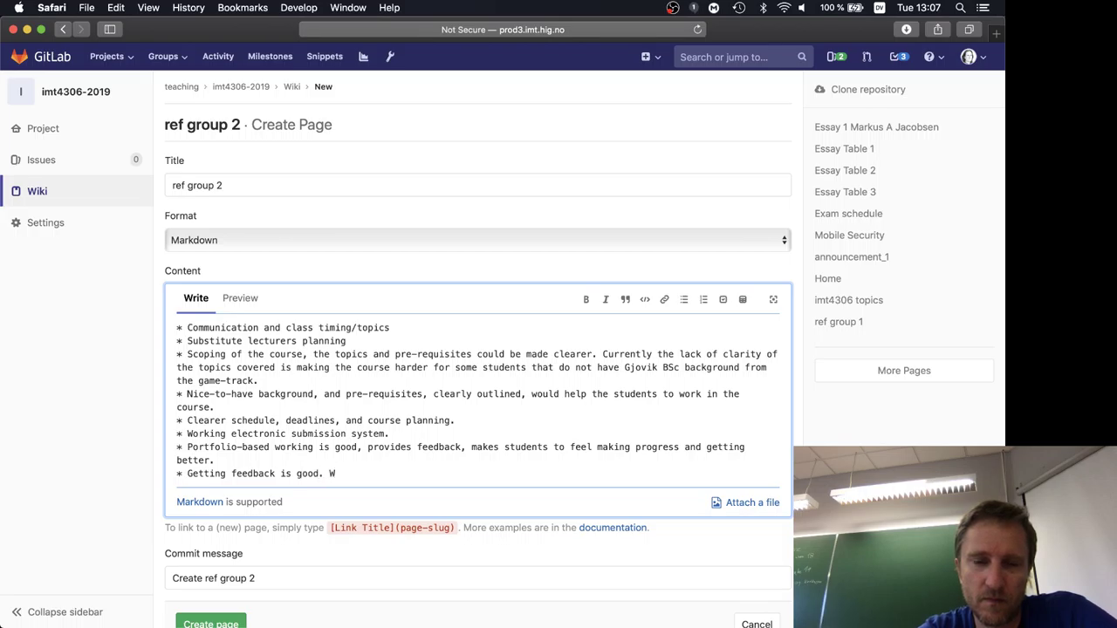
key("BackSpace")
type("Being able to work th")
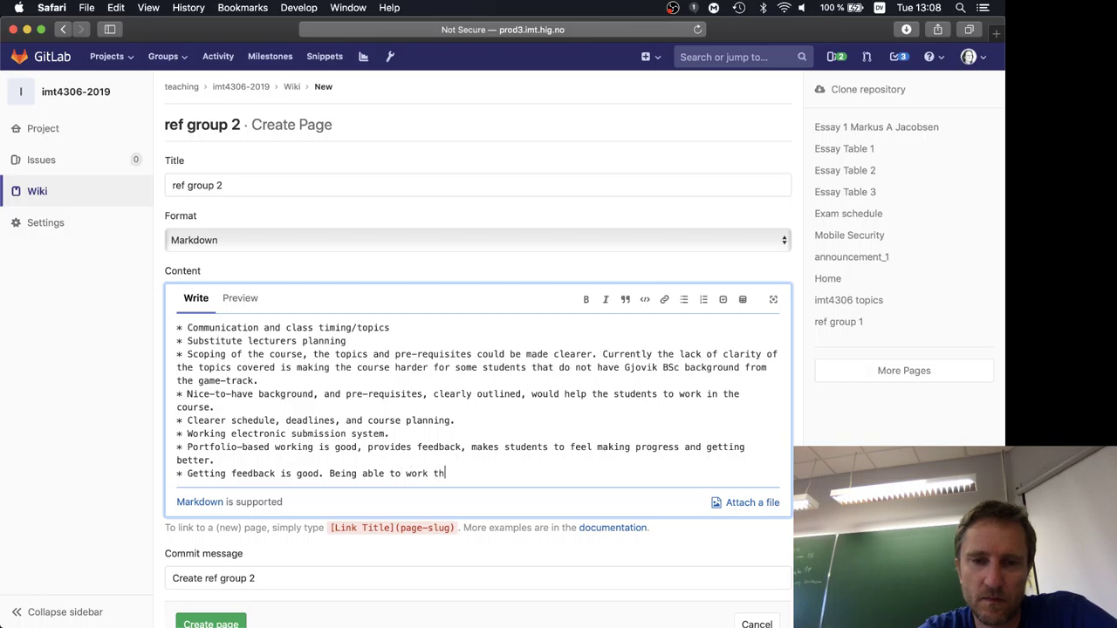
type("rough the feedback and making the")
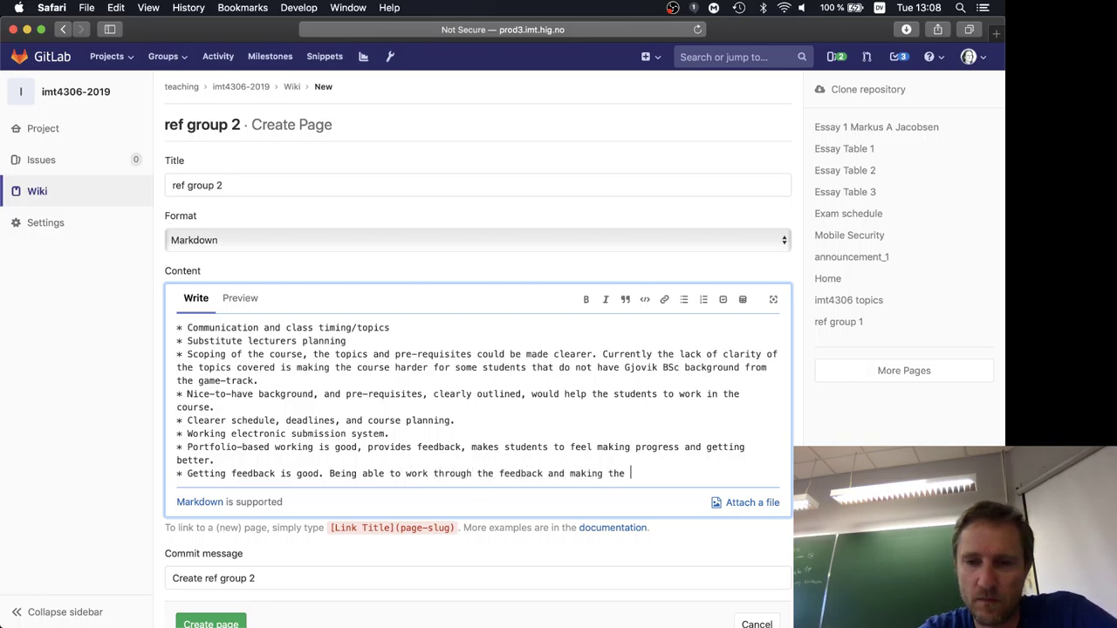
type(" improvements")
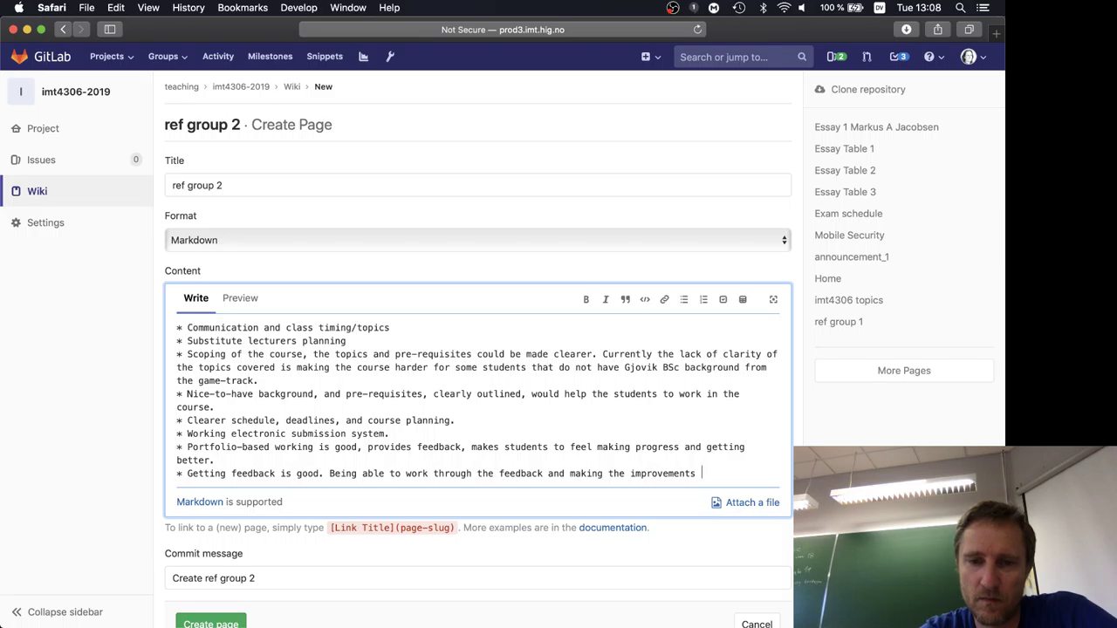
type("into the essay/report.")
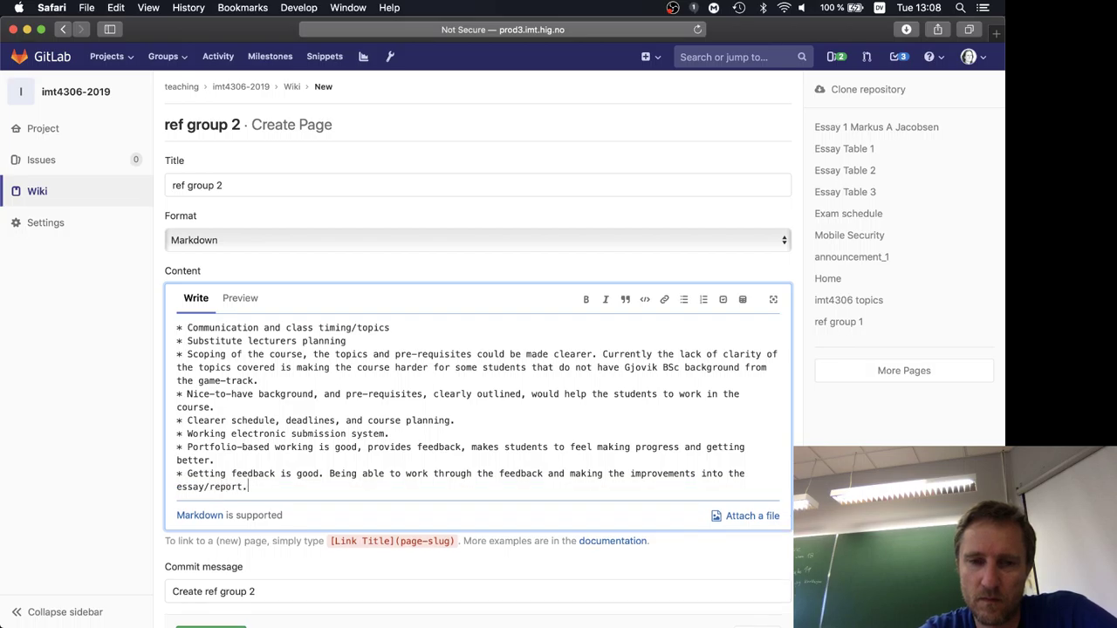
Step: Add a ninth bullet with the sentence "Starting writing essays earlier."
key("Return")
type("*")
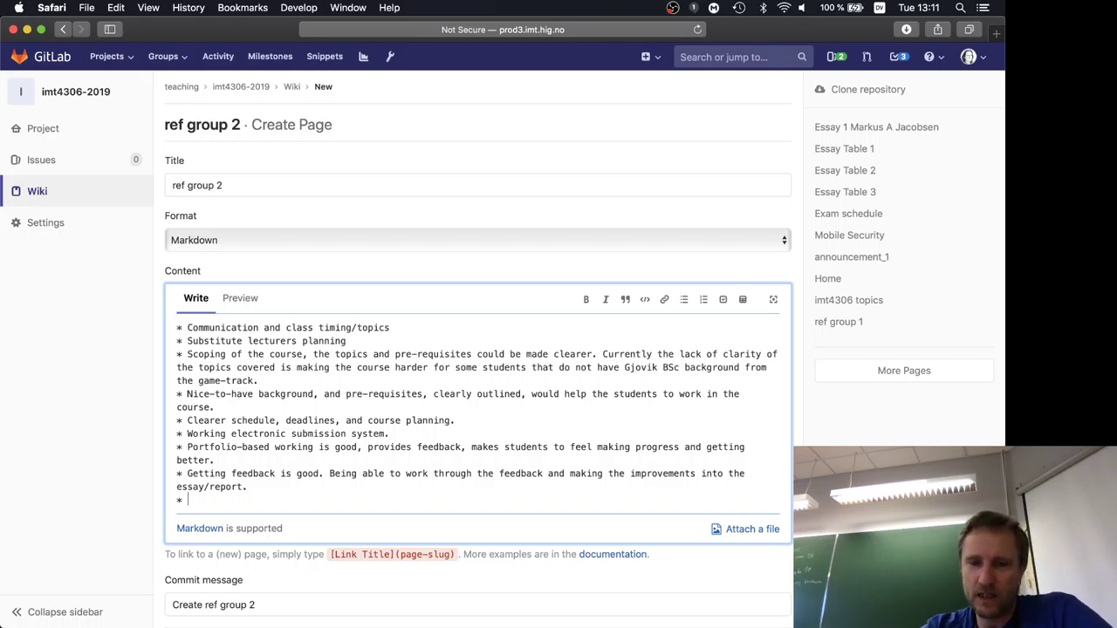
type("Startin")
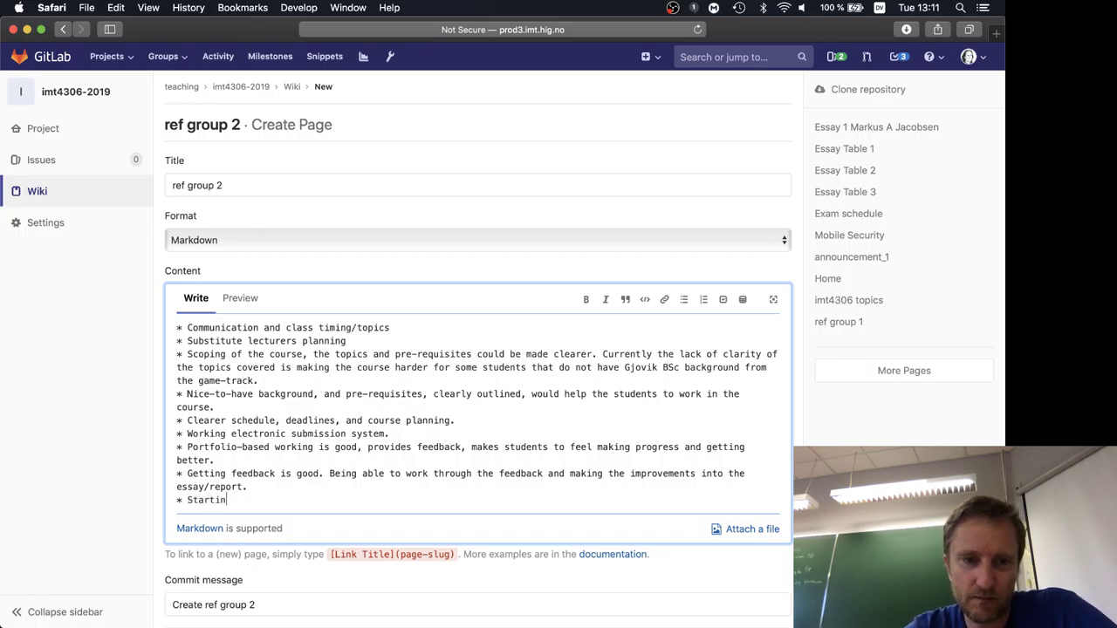
type("g writing ess")
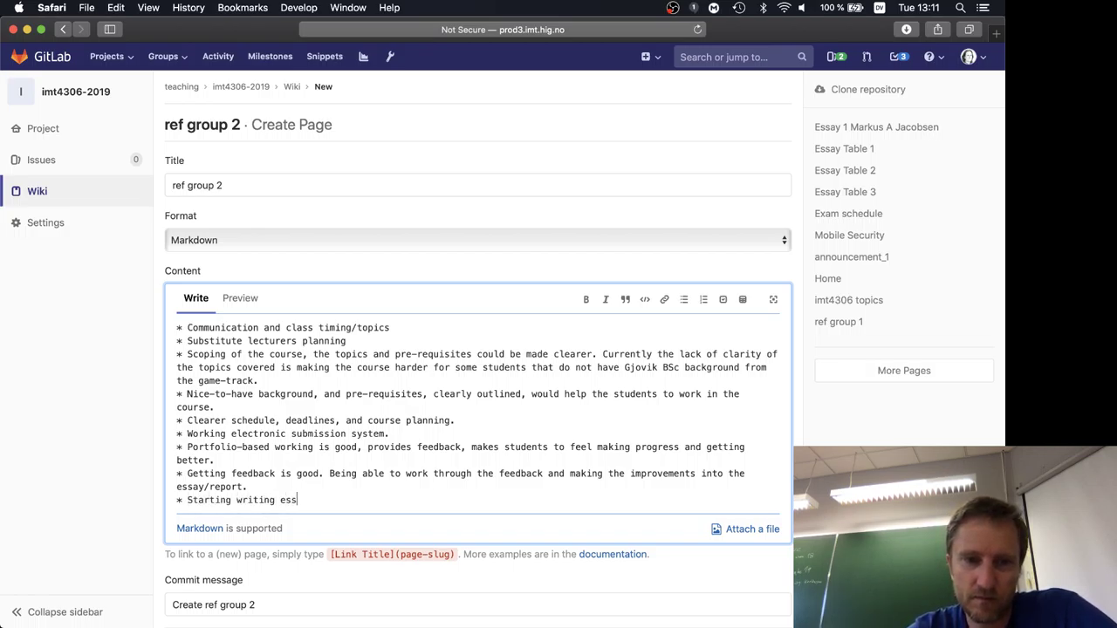
type("ays earlier. ")
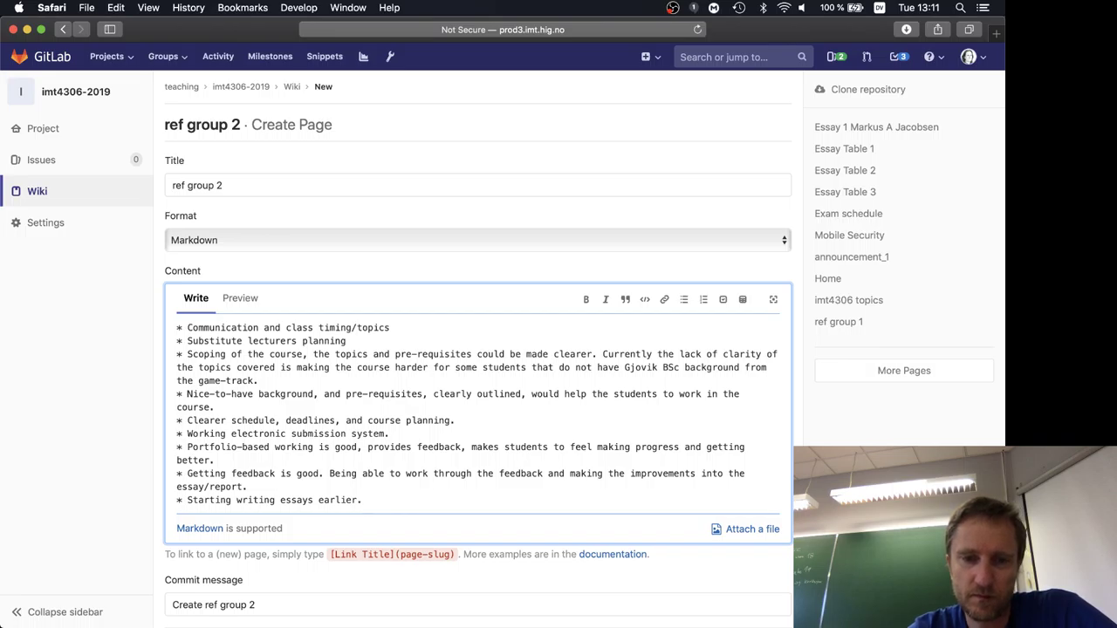
Step: Extend the ninth bullet with "This semester start of writing came a bit late, and if it was done earlier, it would allow more iterations and better process."
type("This semester ")
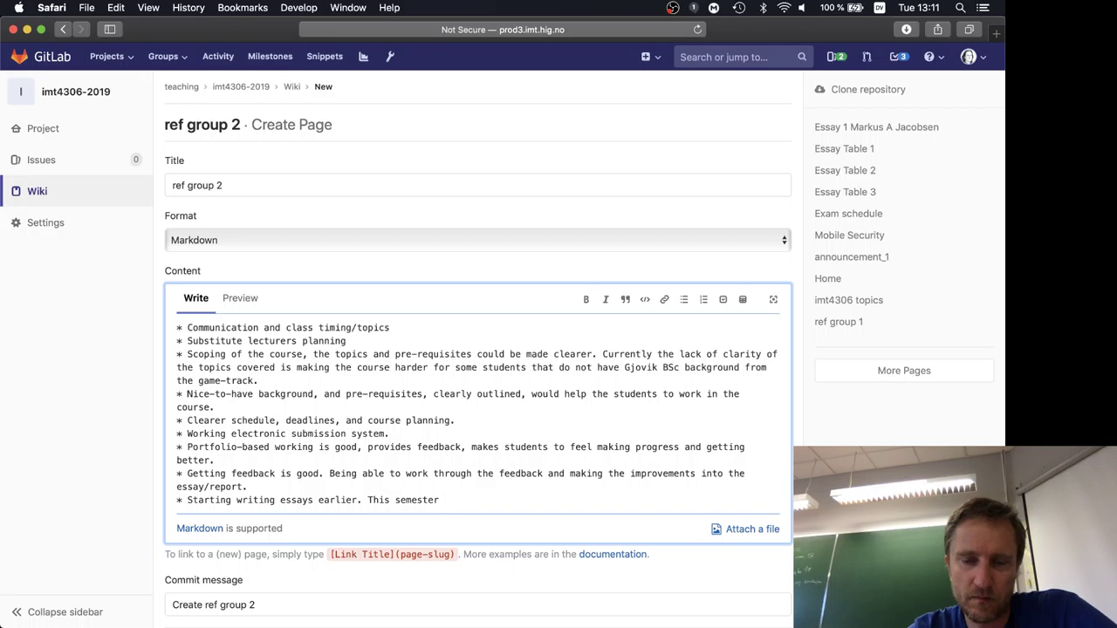
type("st")
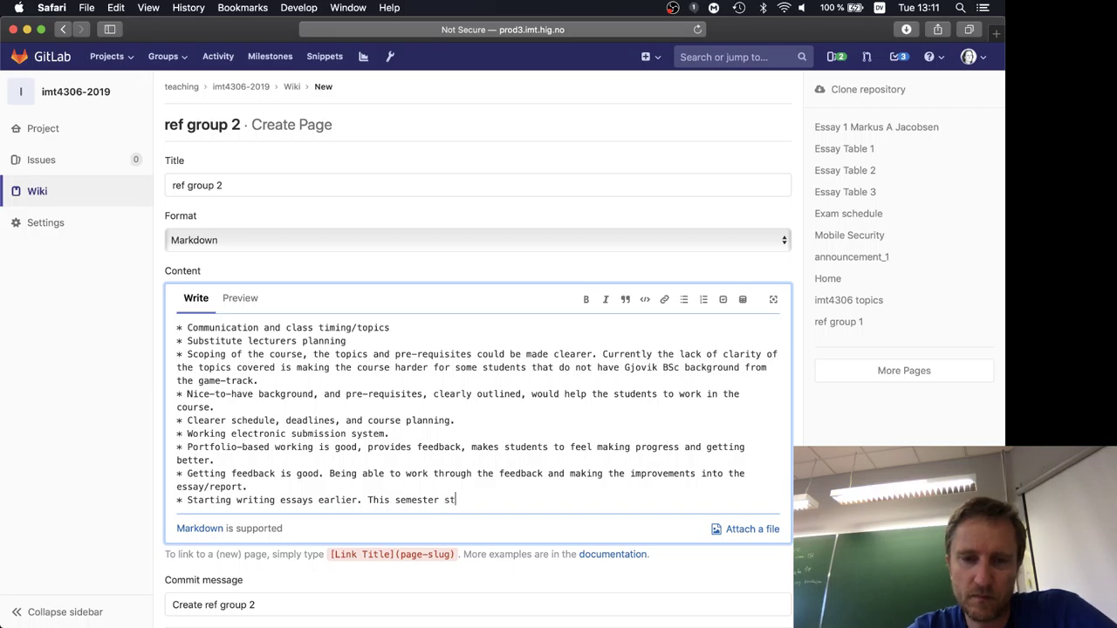
type("art of writing")
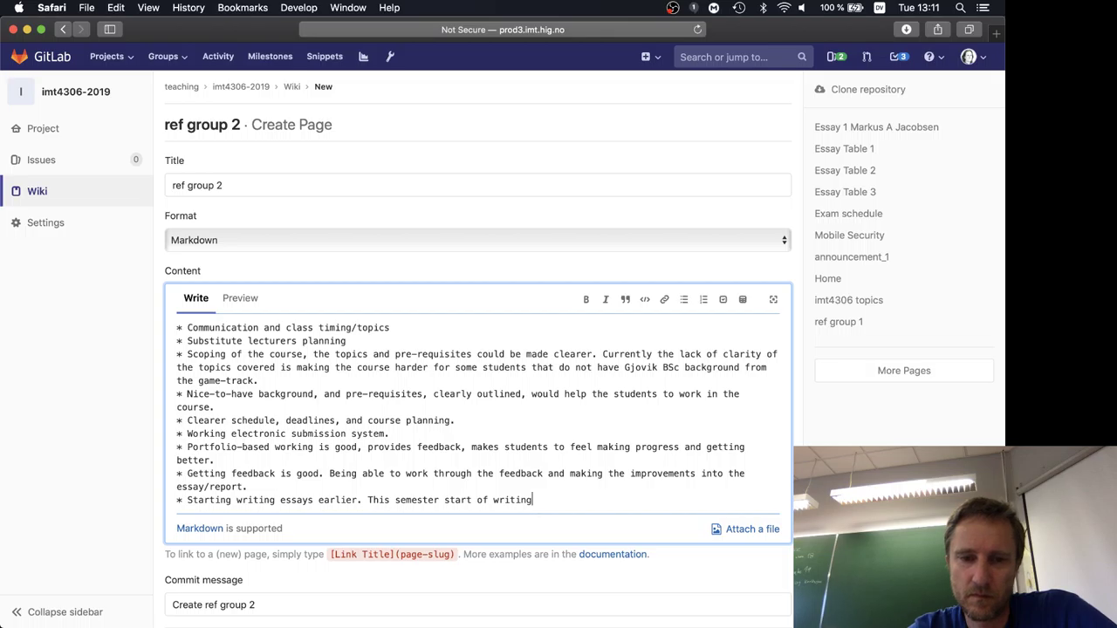
type(" came ")
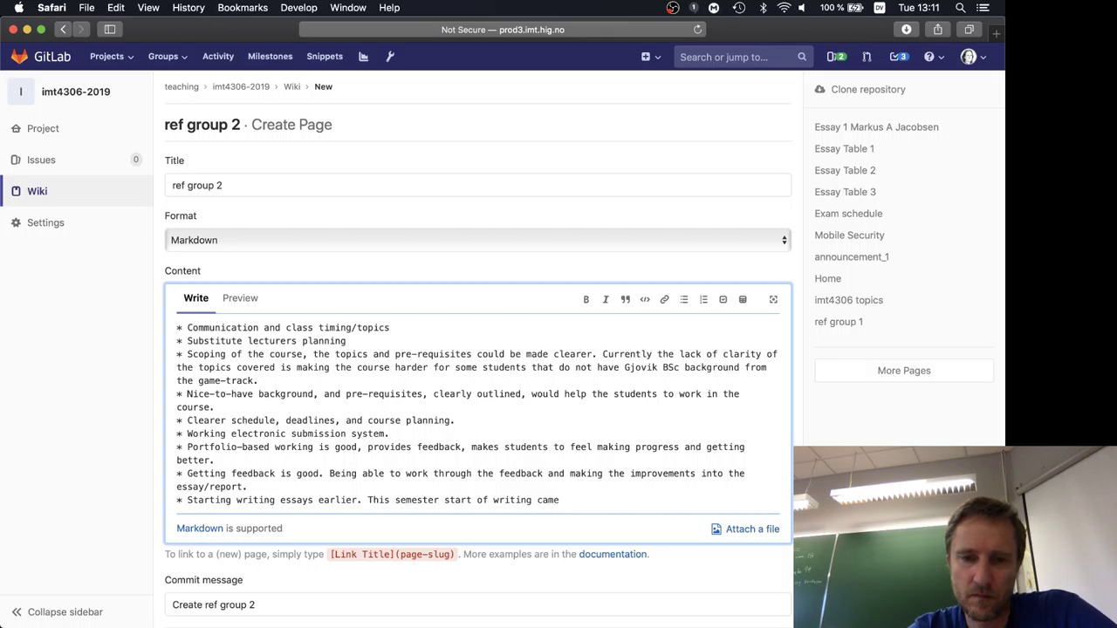
type("a bit late, and if it w")
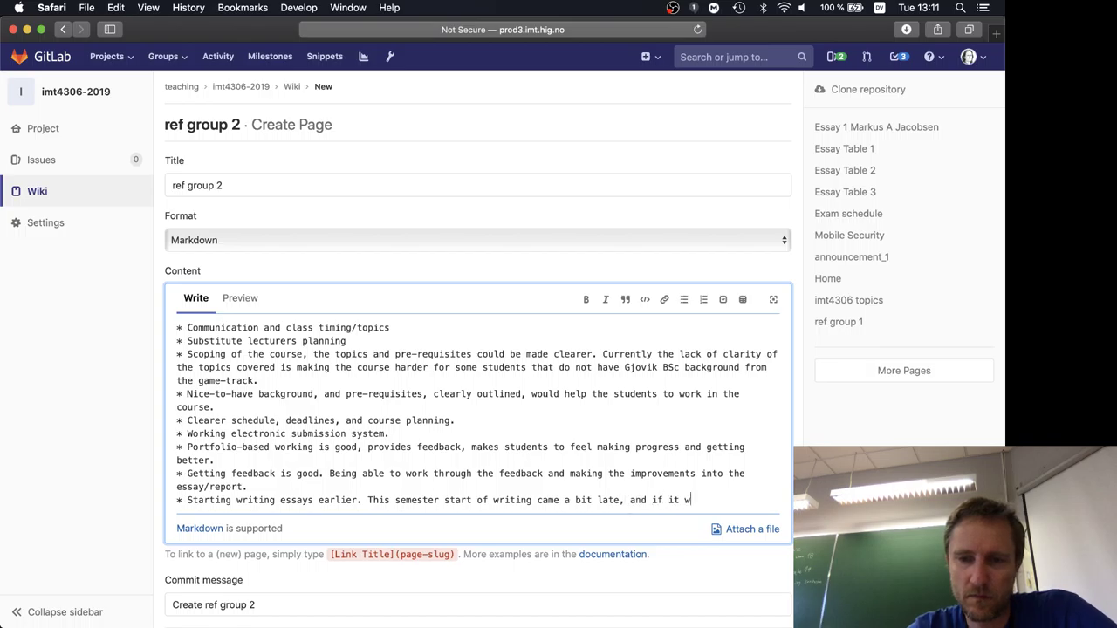
type("as done earlier")
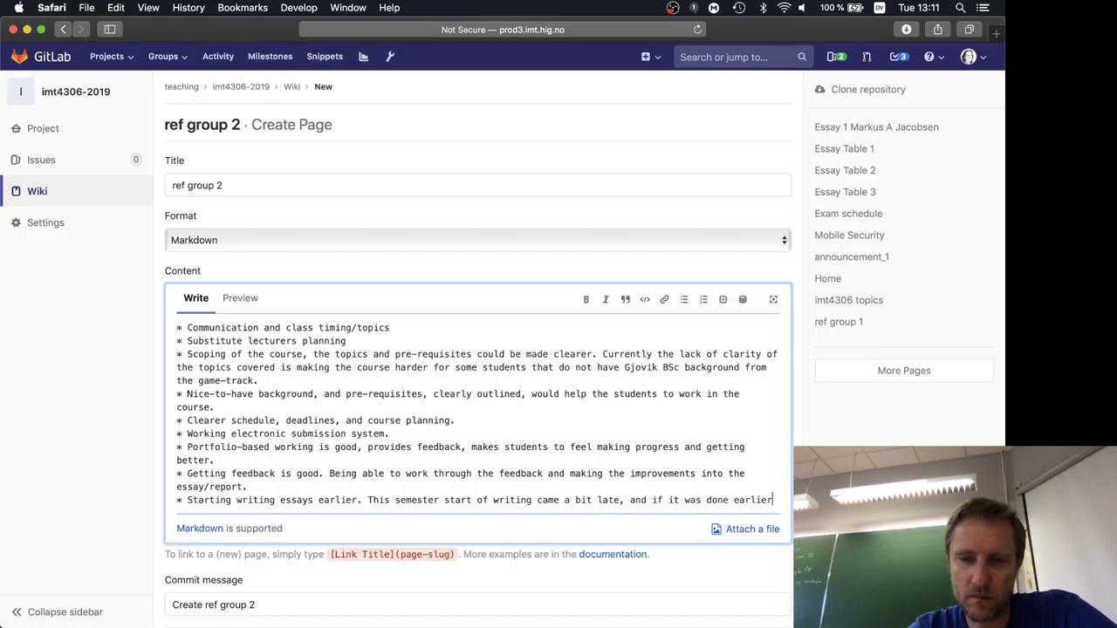
type(", it would")
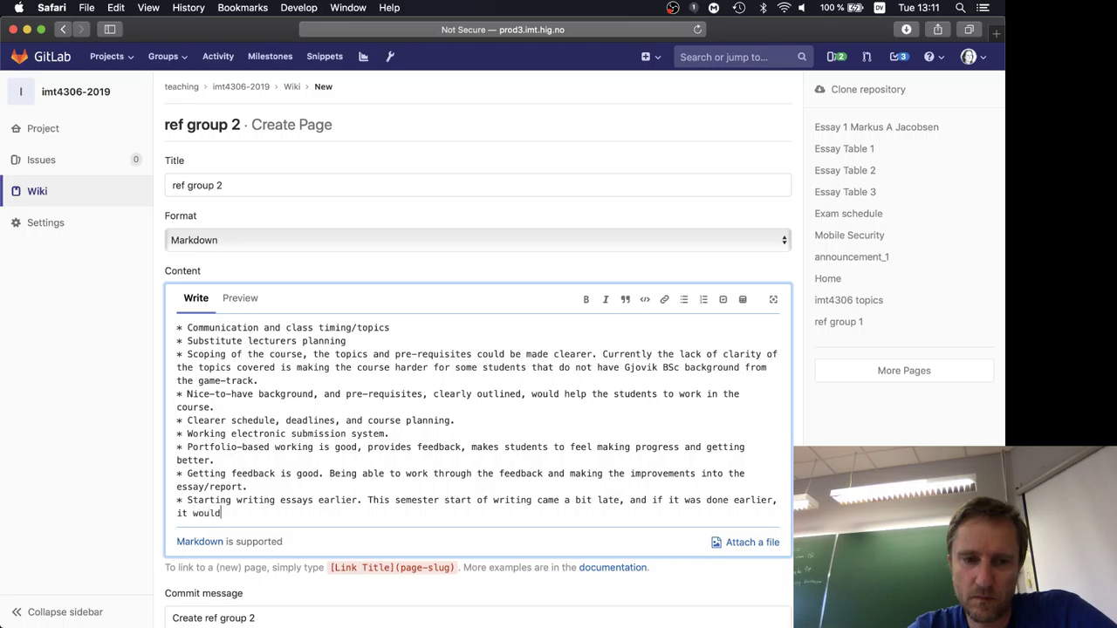
type(" allow more")
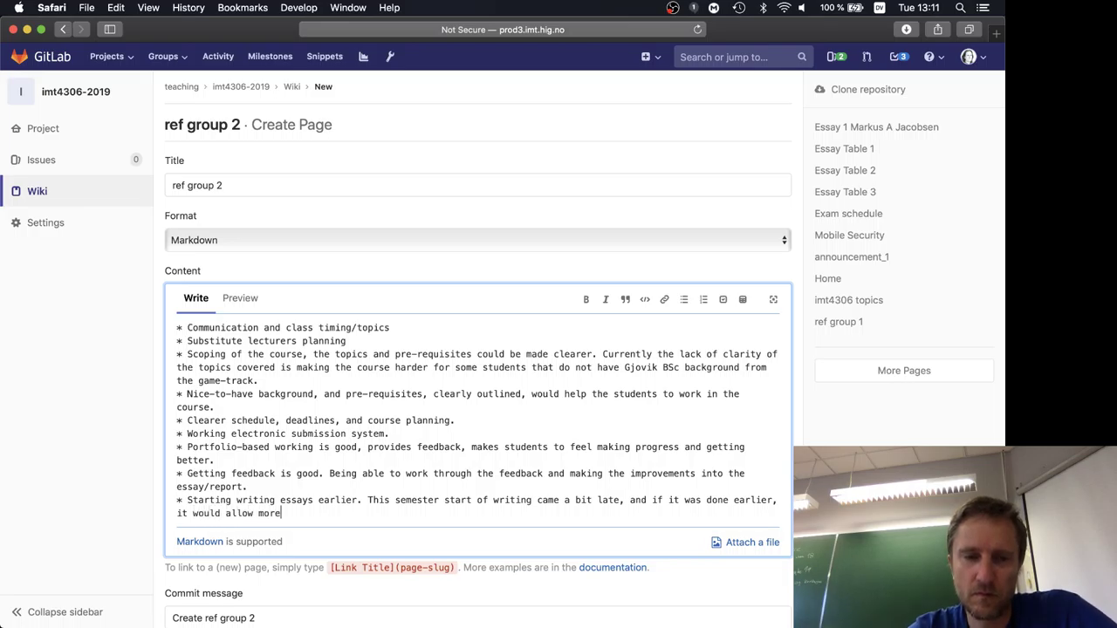
type(" iterations and ")
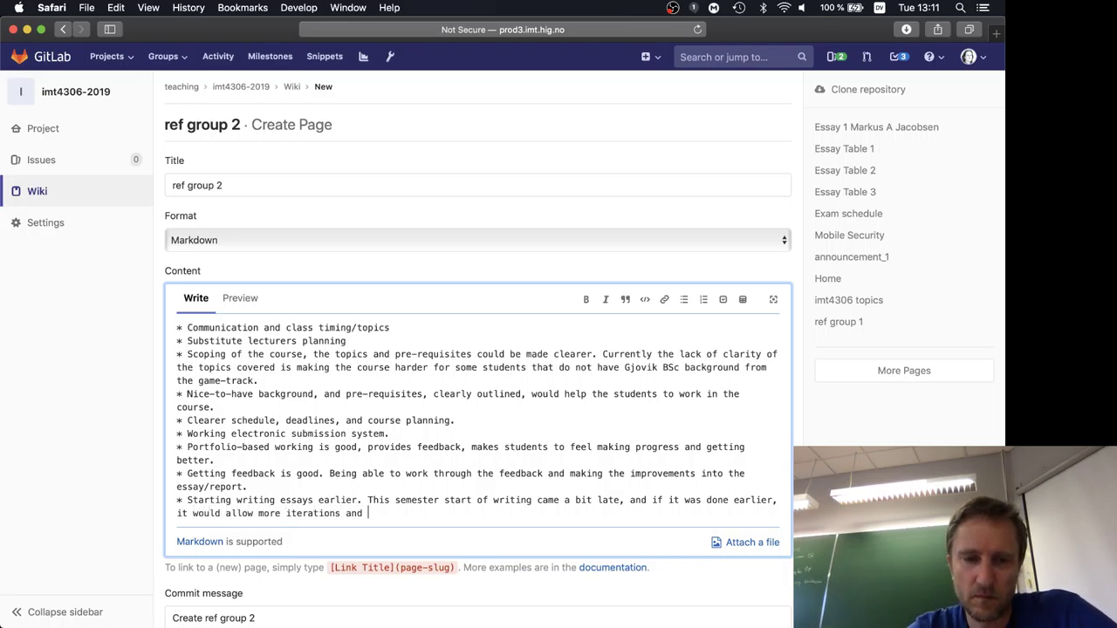
type("better process.")
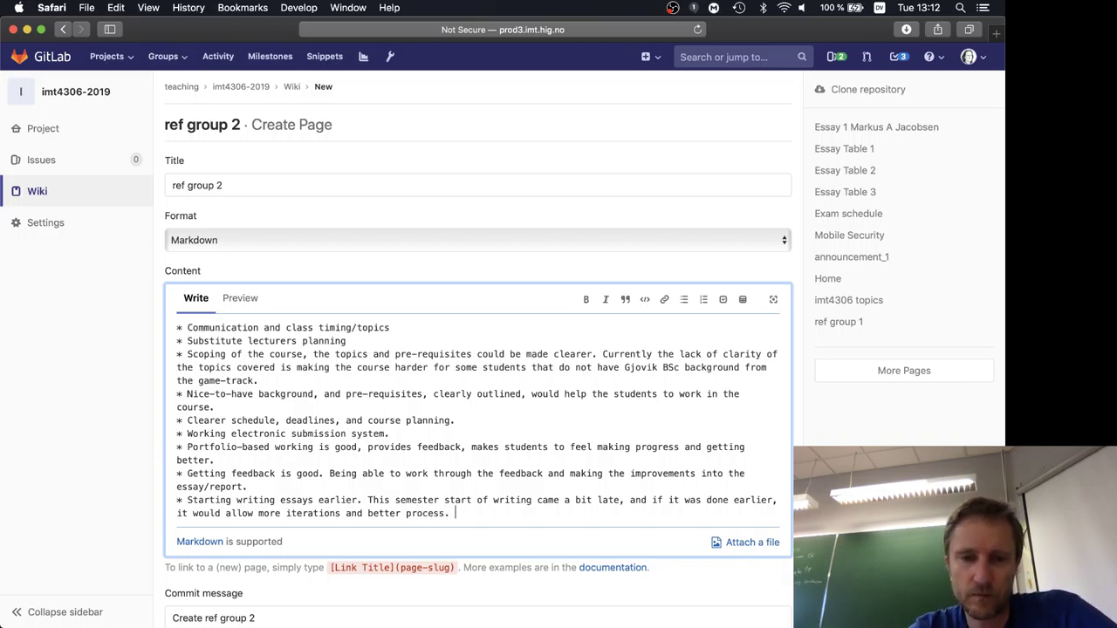
Step: Add a tenth bullet reading "From the writing perspective, the initial time spent on lectures postponed the writing."
key("Return")
type("* ")
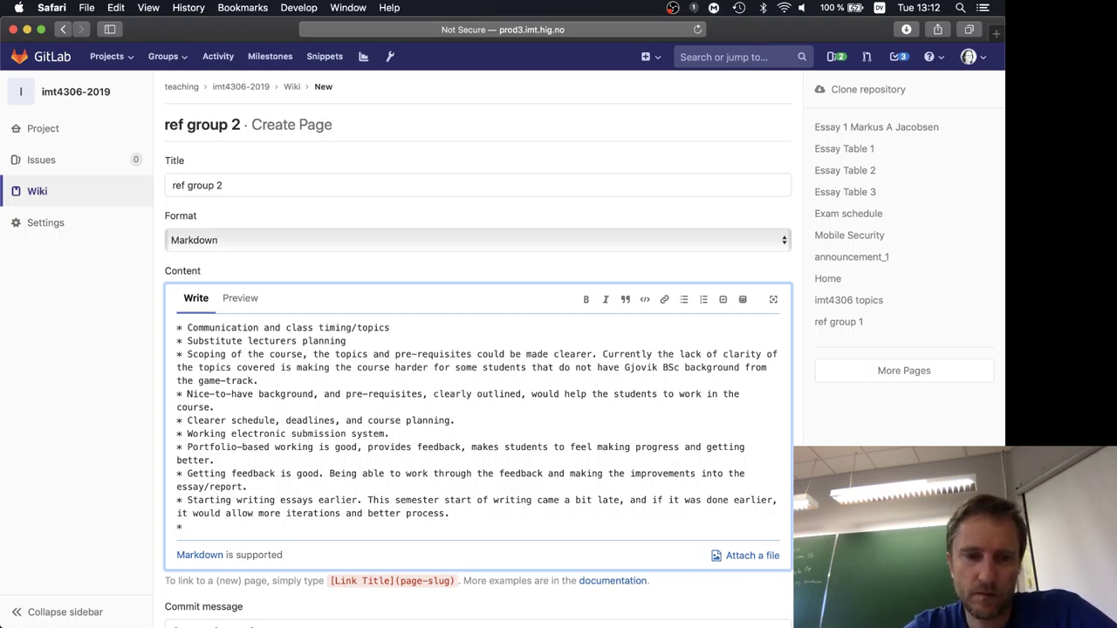
type("The")
key("BackSpace")
key("BackSpace")
key("BackSpace")
key("BackSpace")
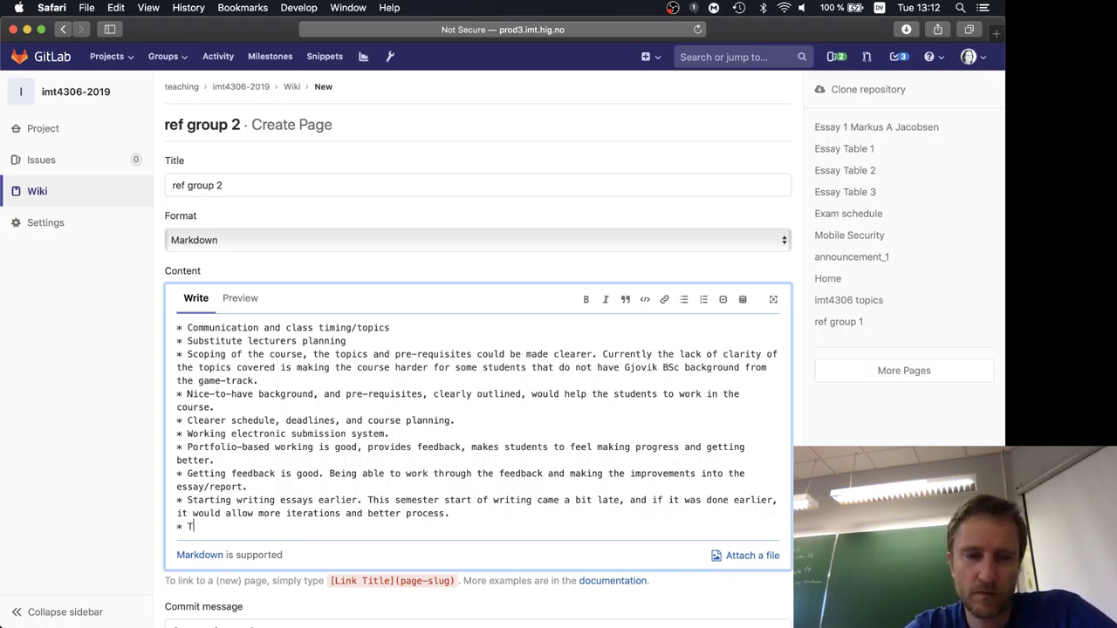
type("From the writin")
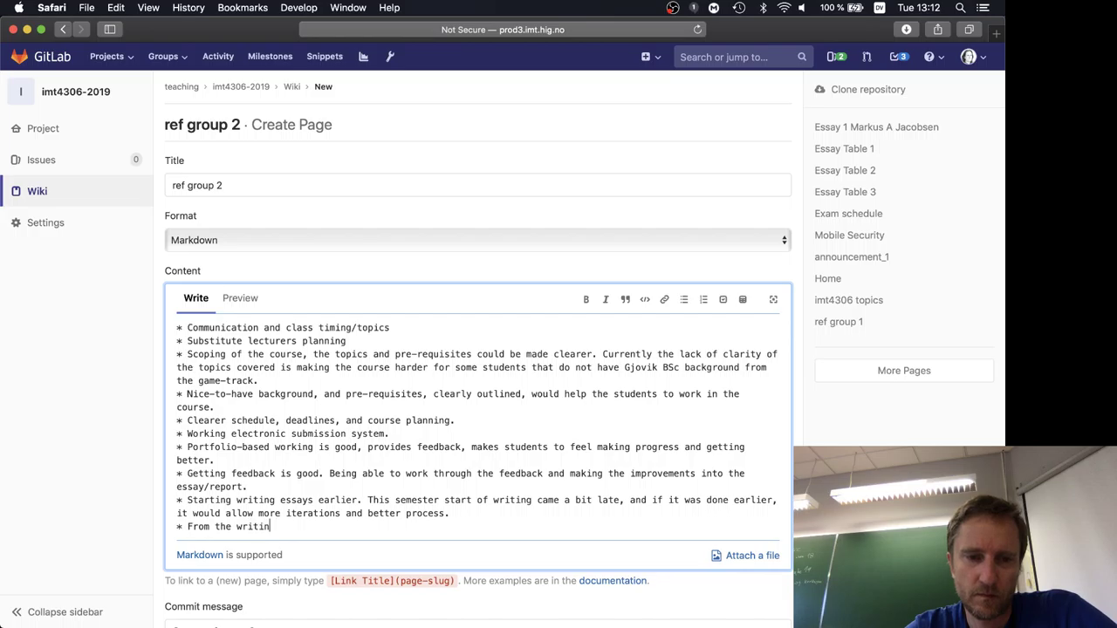
type("g perspective,")
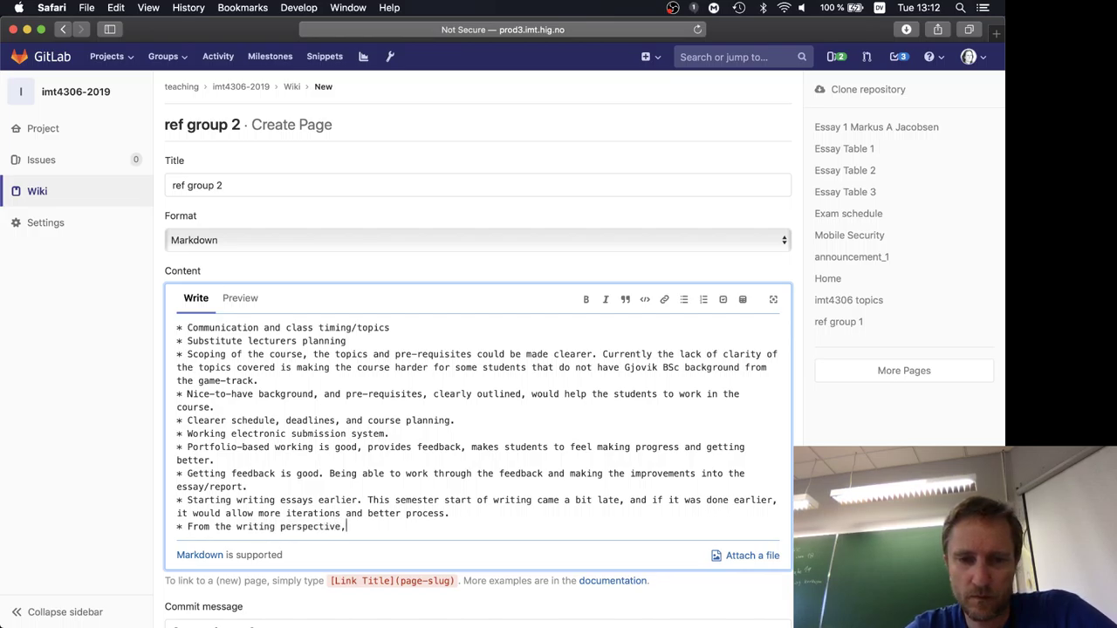
type(" the initial time spent on ")
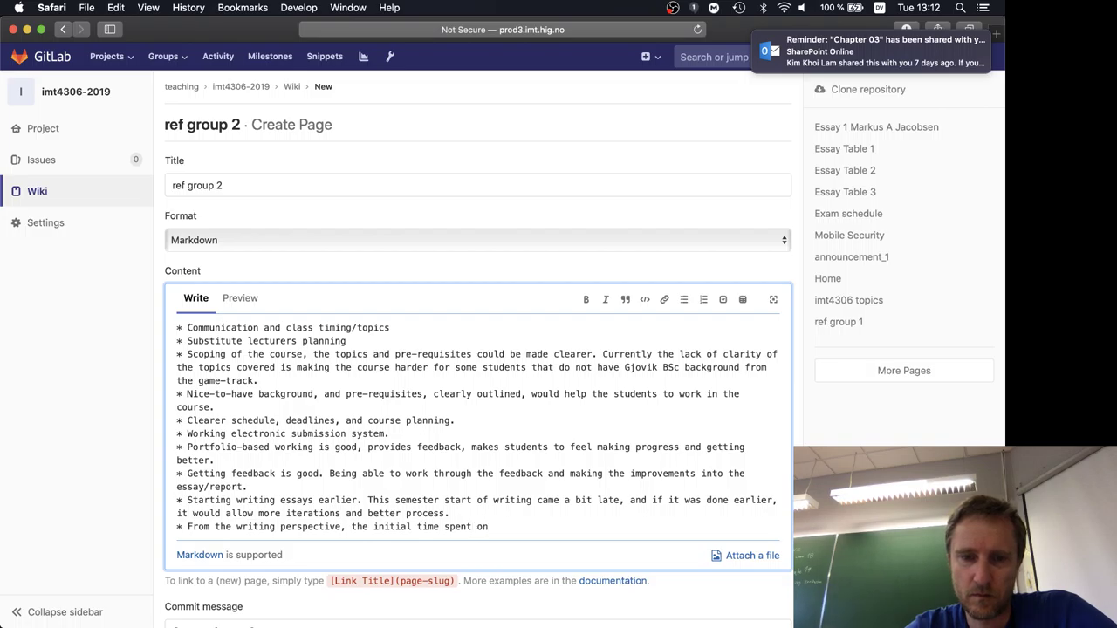
type("lectures")
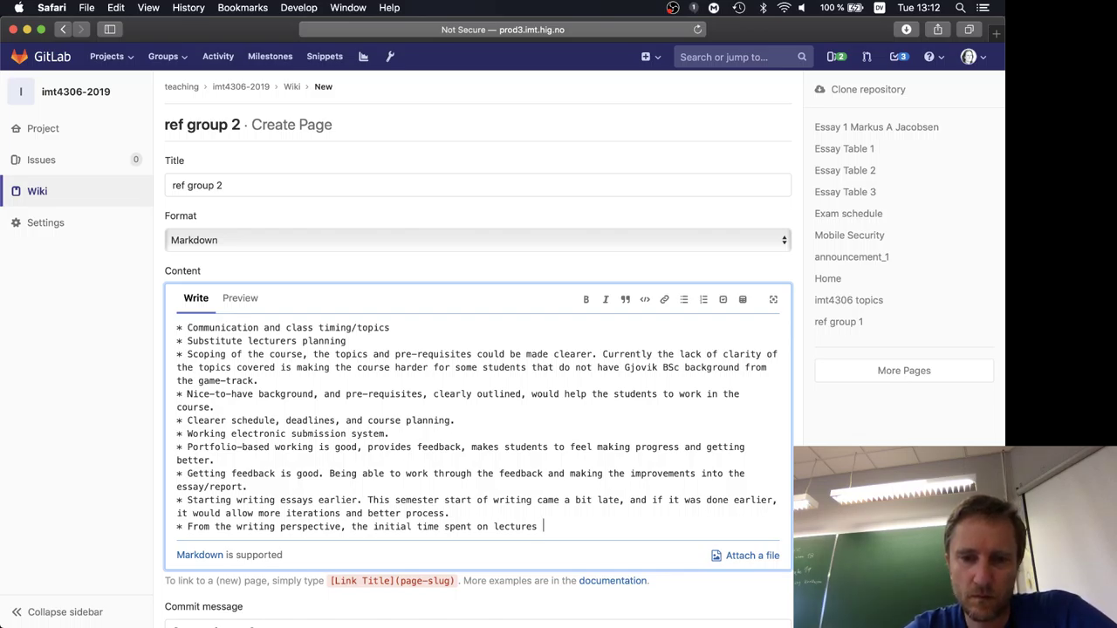
type("postponed")
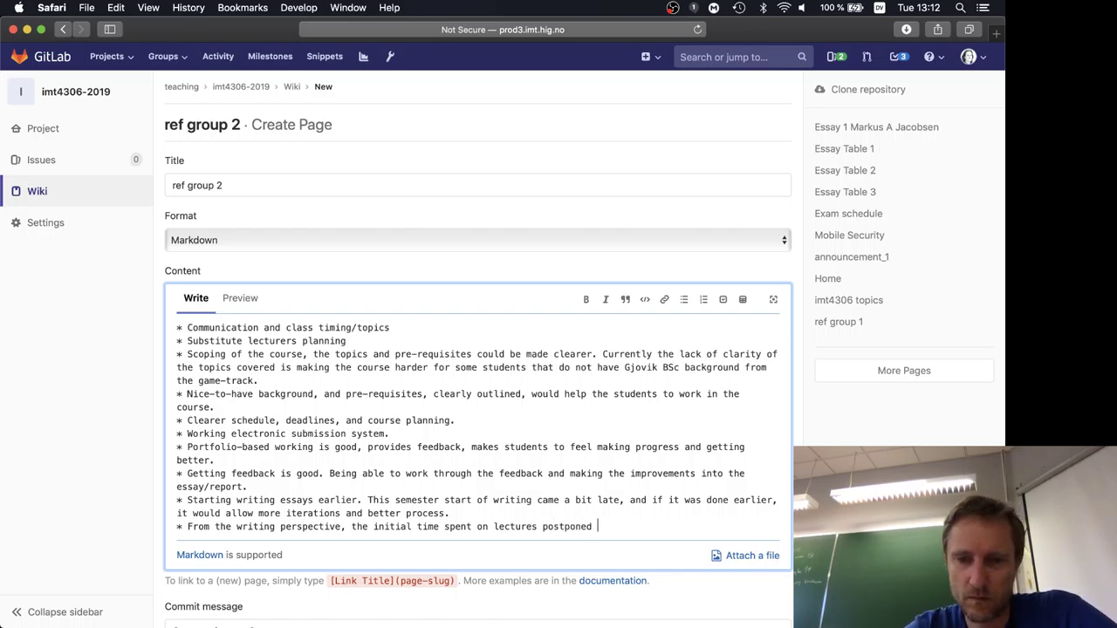
type(" the writing")
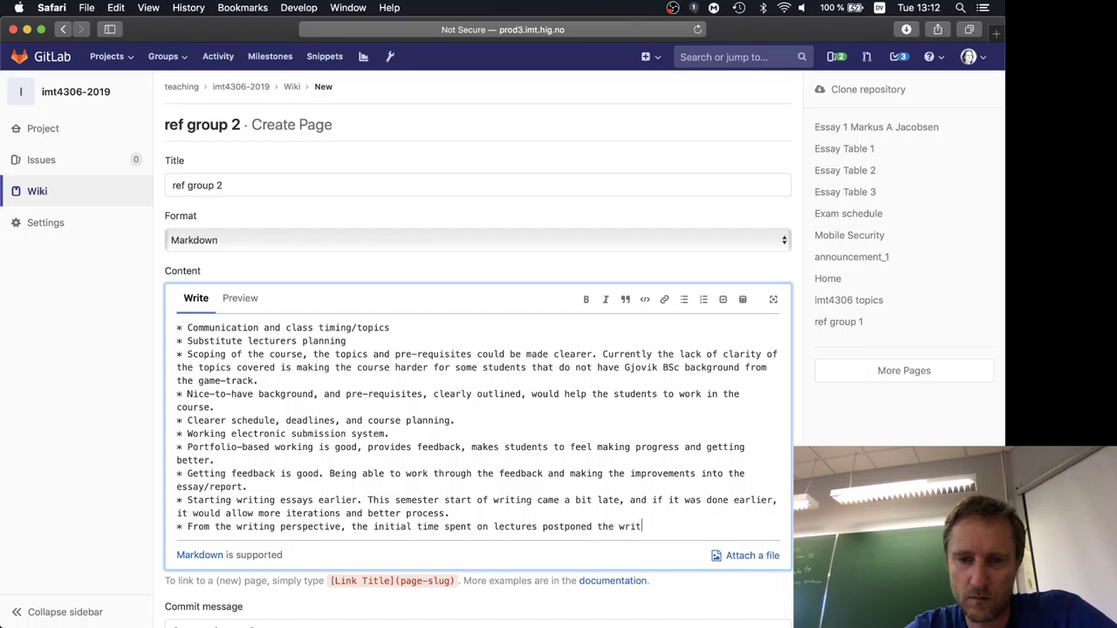
type(".")
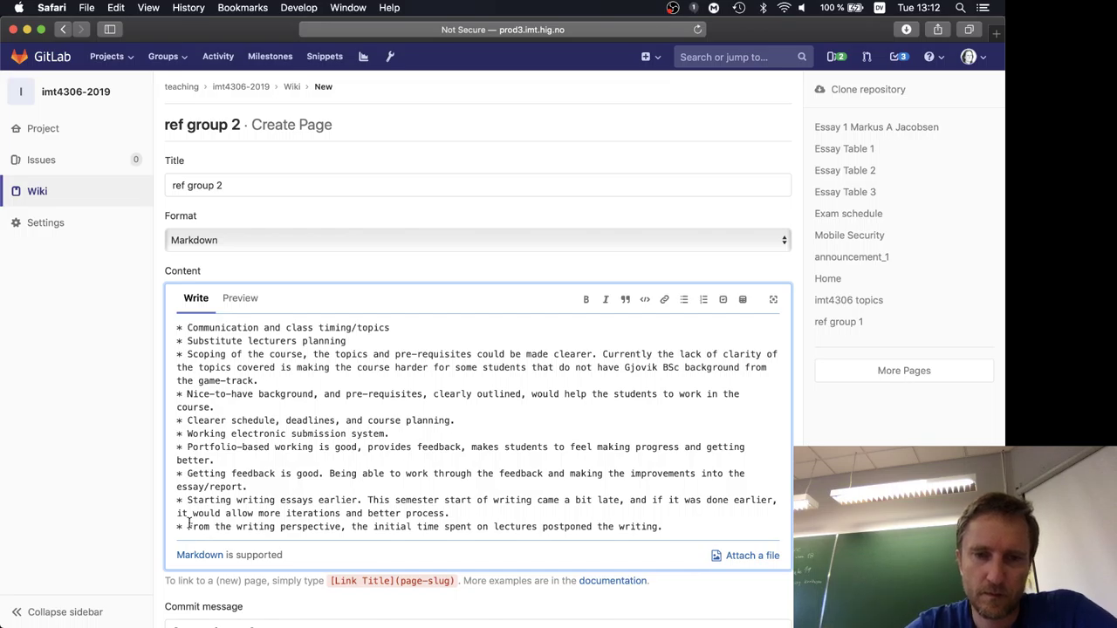
Step: Merge the tenth bullet into the end of the ninth bullet and enclose its sentence in parentheses
key("BackSpace")
key("BackSpace")
type("(")
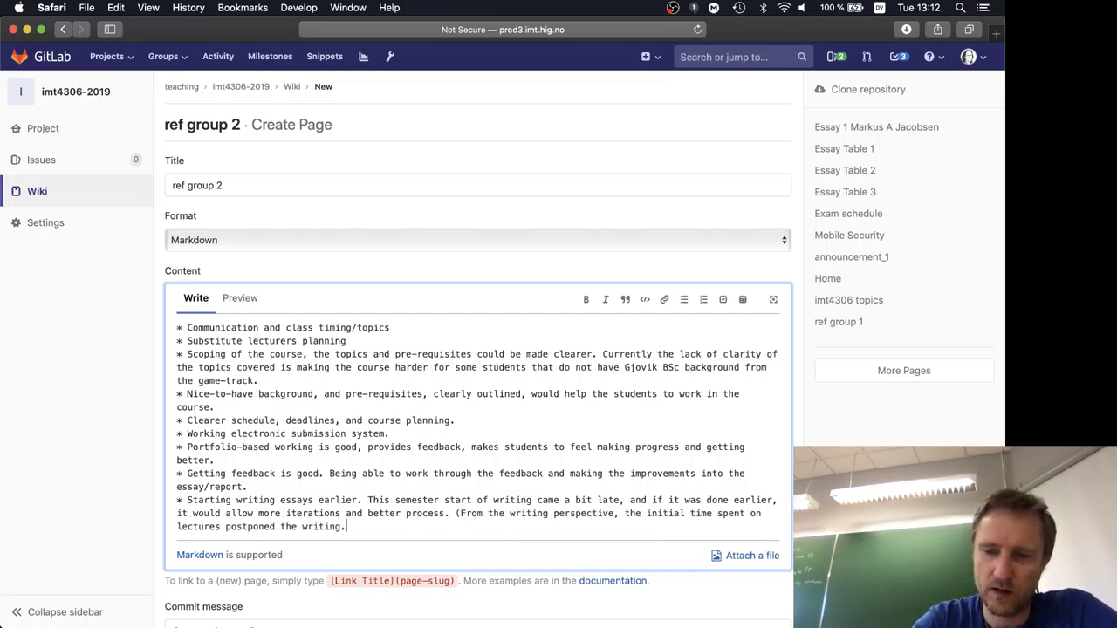
type(")")
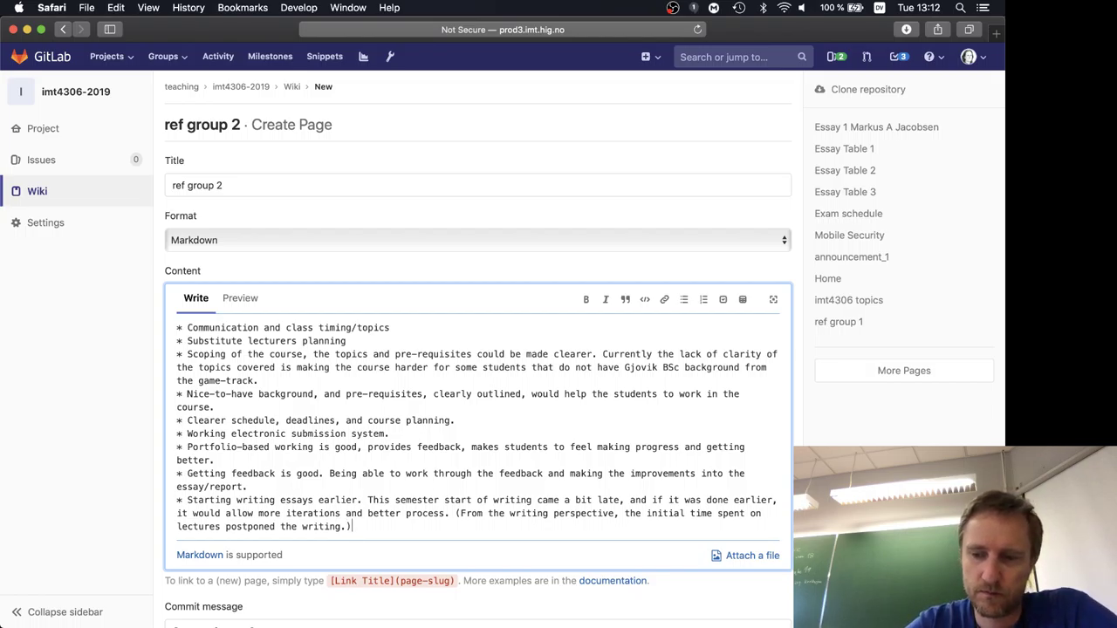
Step: Insert the sentence "Having more time for writing." after "Starting writing essays earlier." in the ninth bullet
left_click(367, 500)
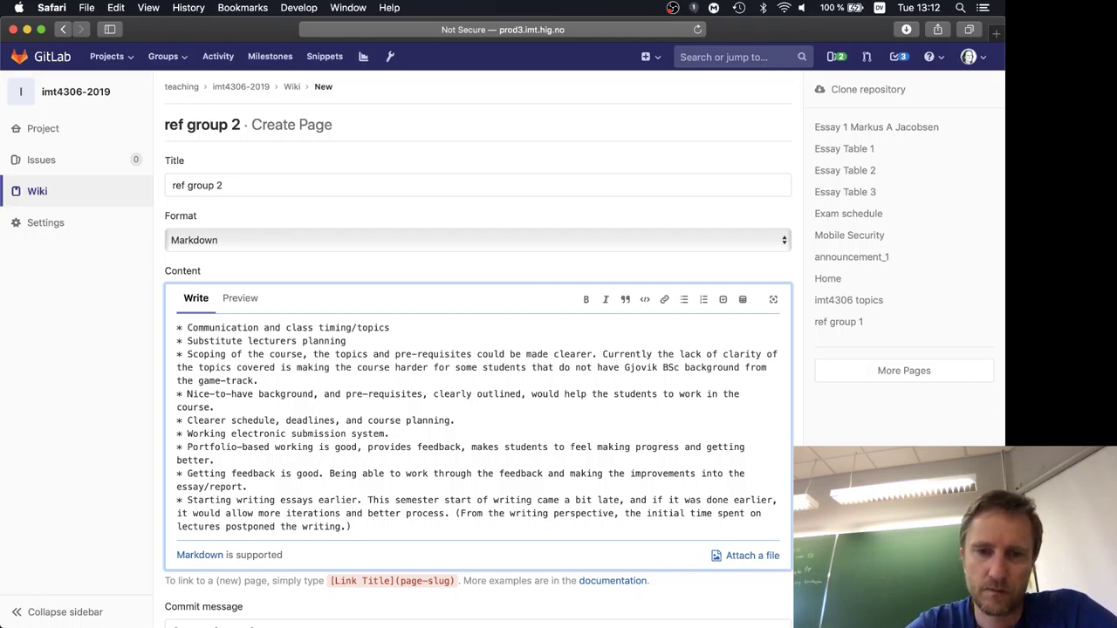
type("Having more")
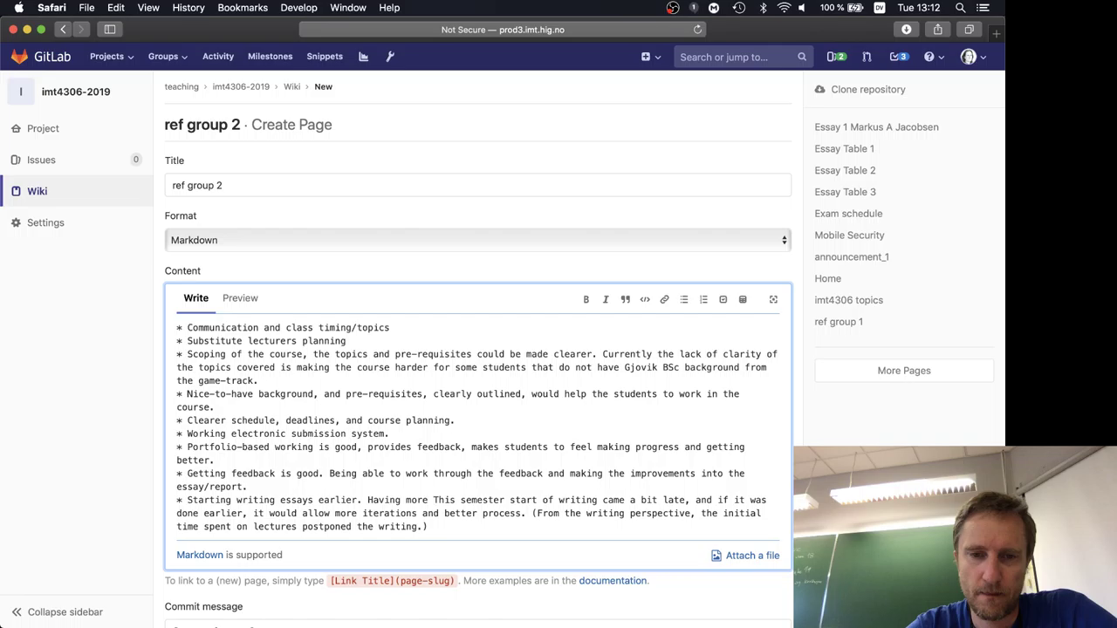
type("time for w")
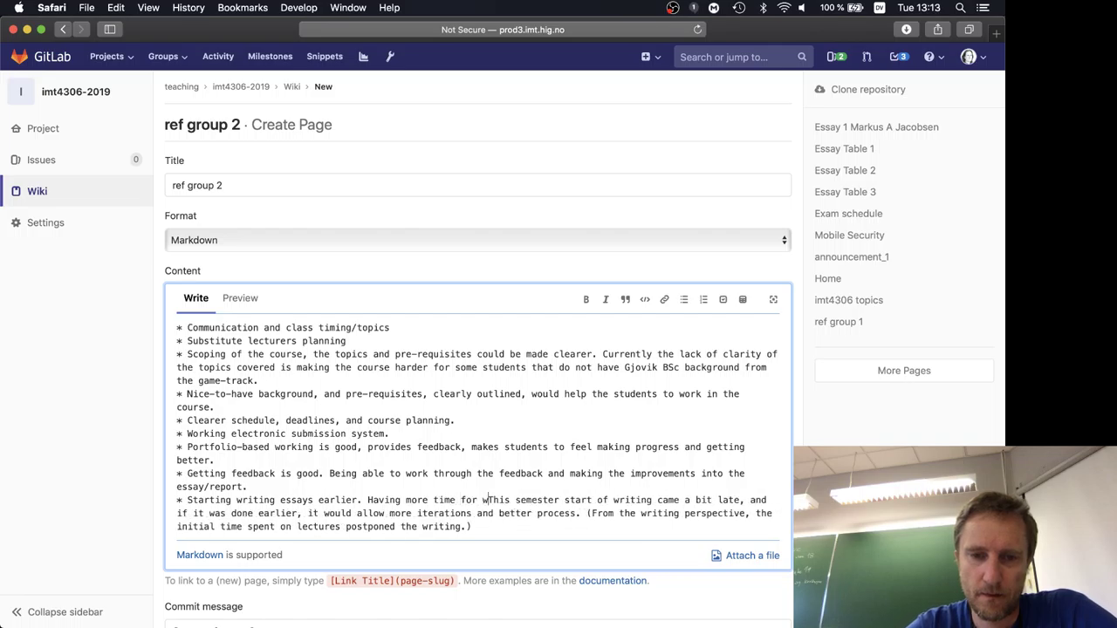
type("riting.")
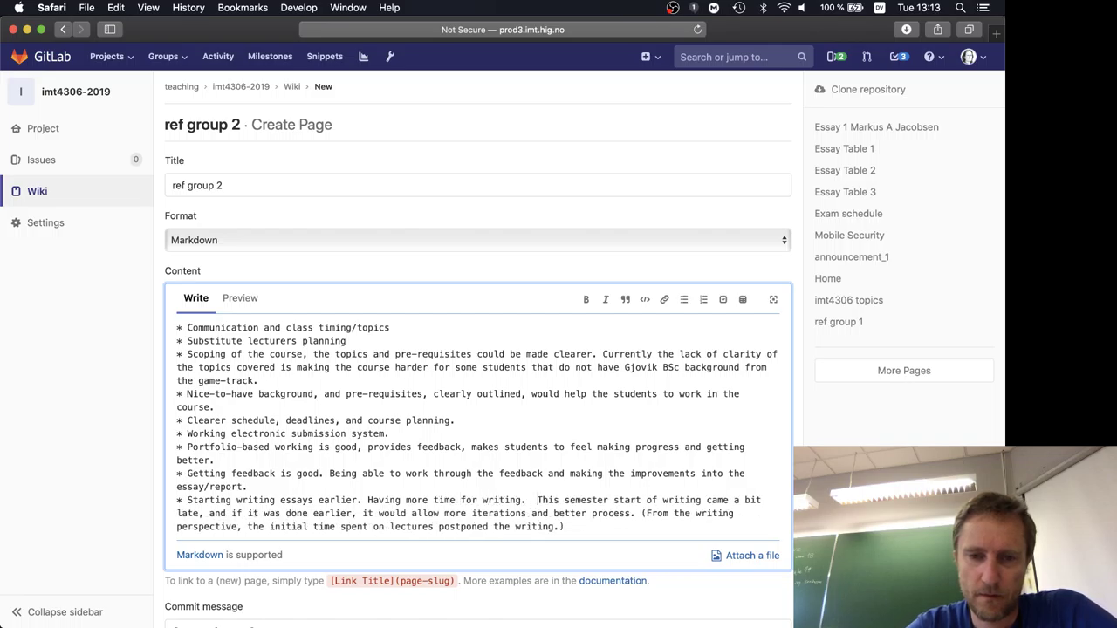
key("BackSpace")
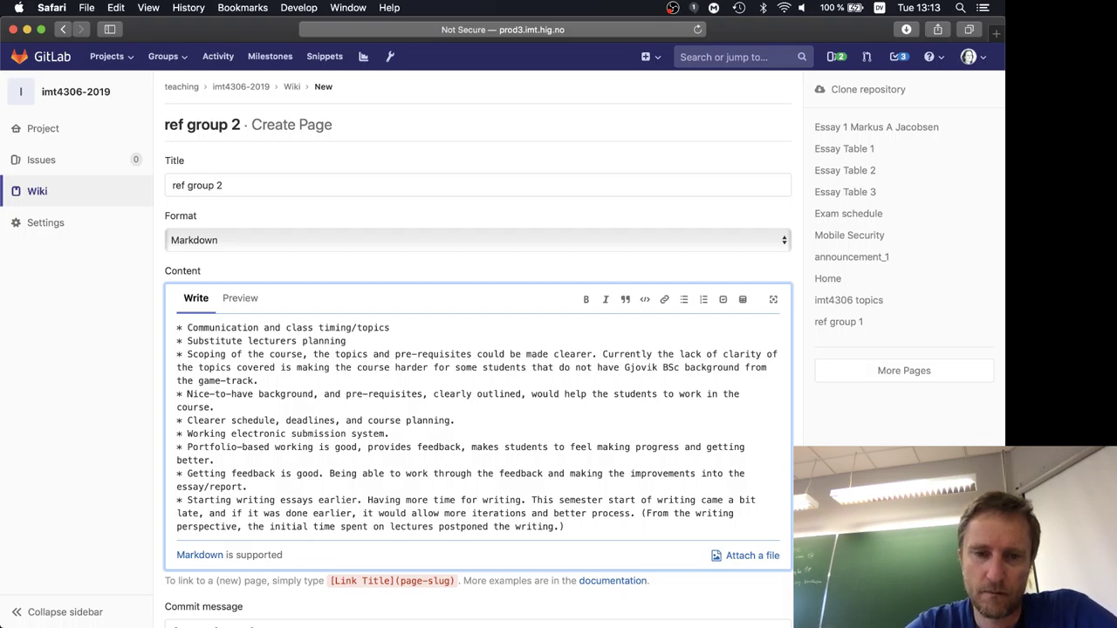
Step: Extend the end of the ninth bullet with ". The writing can be interwoven with the lectures (no conflicts)."
key("Down")
key("Down")
key("Down")
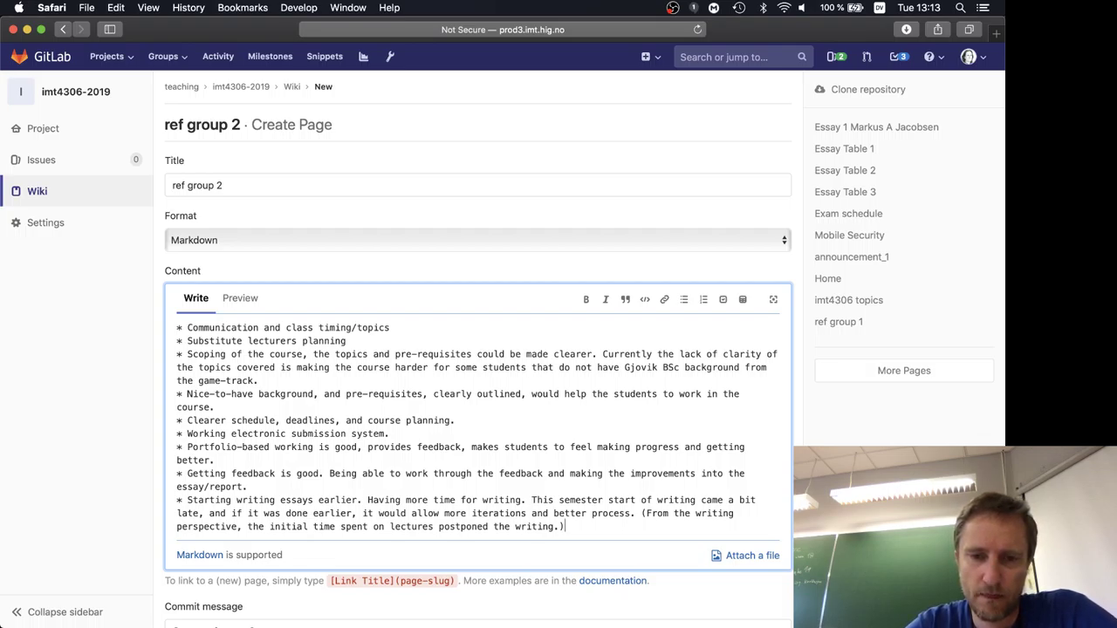
type(". The ")
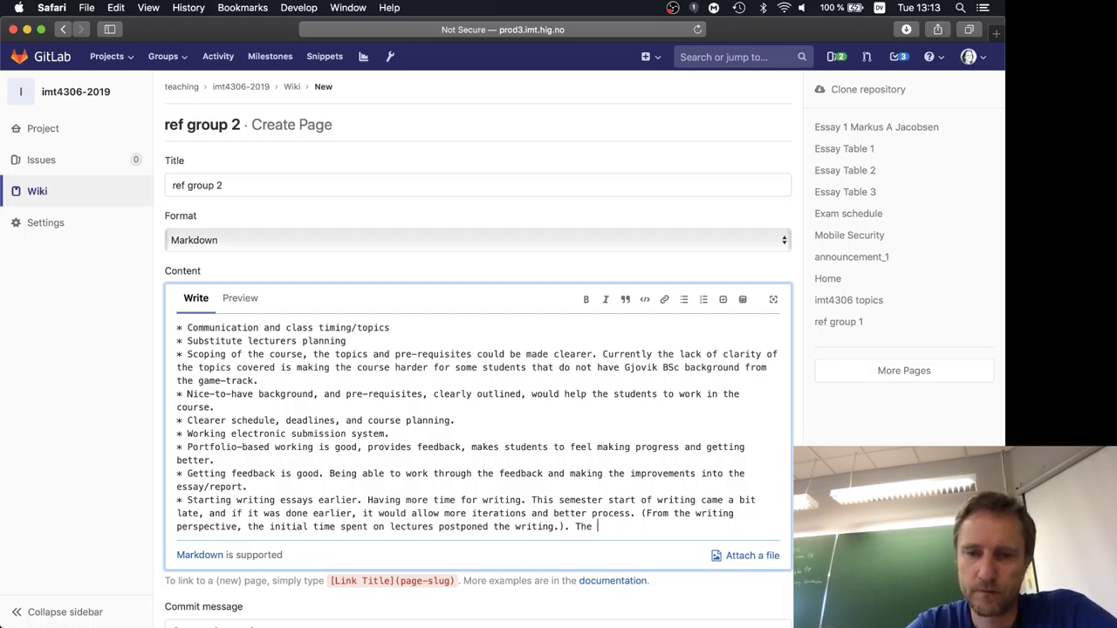
type("writing can")
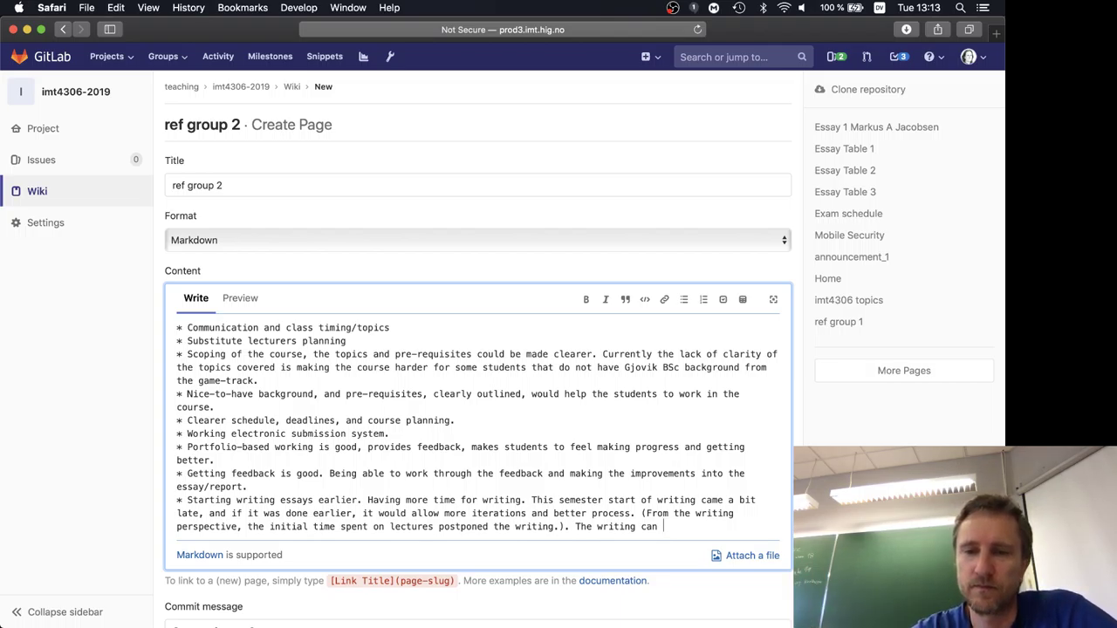
type("be")
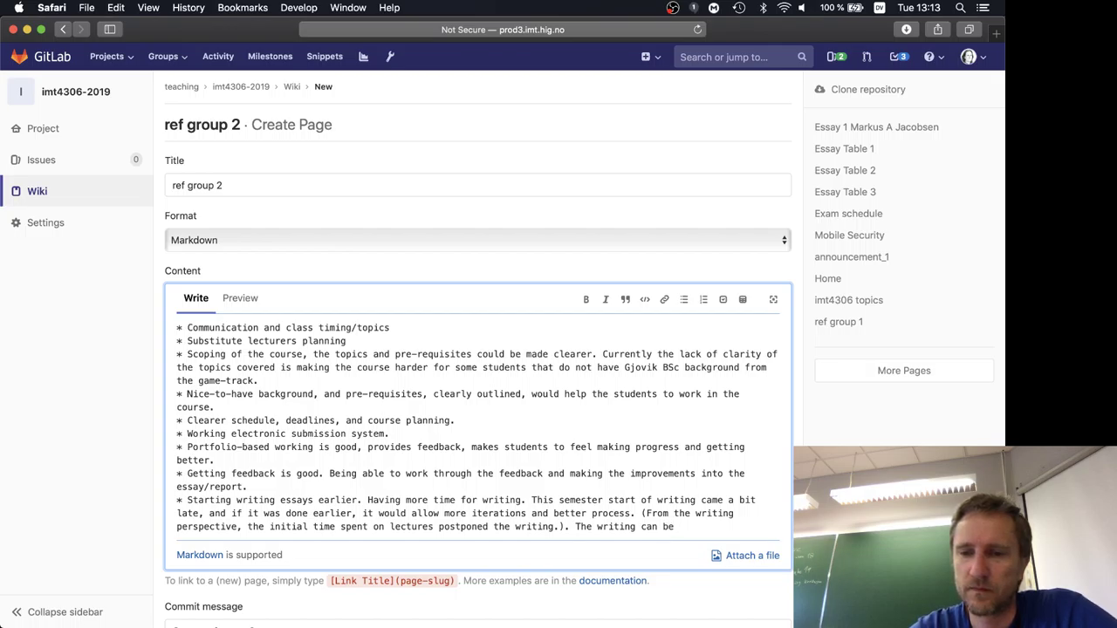
type(" inter")
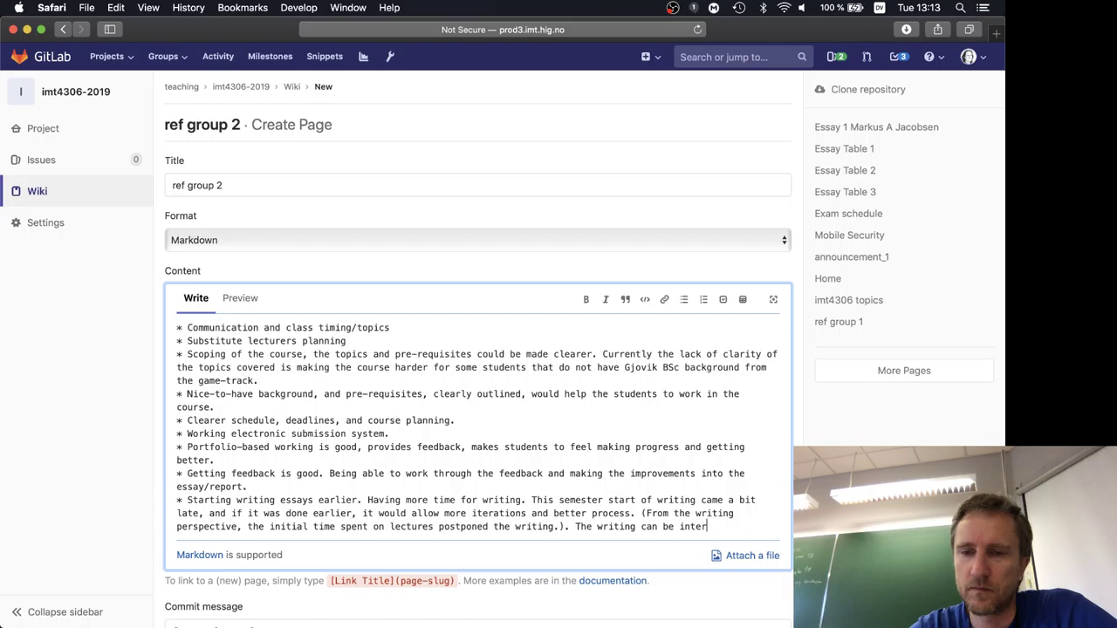
type("woven with the ")
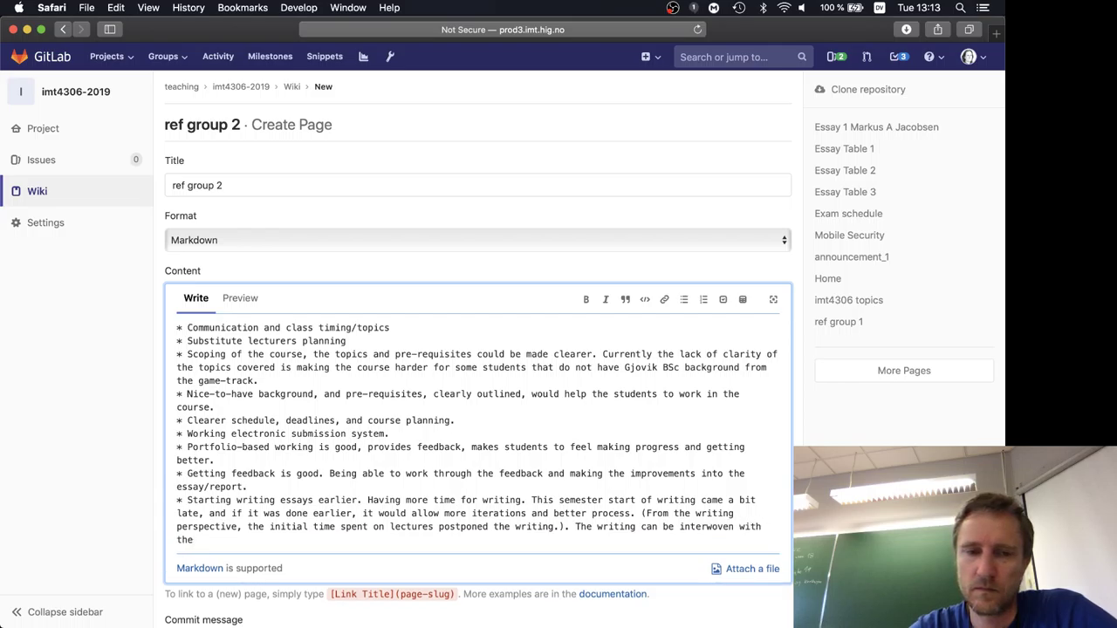
type("lectures (not")
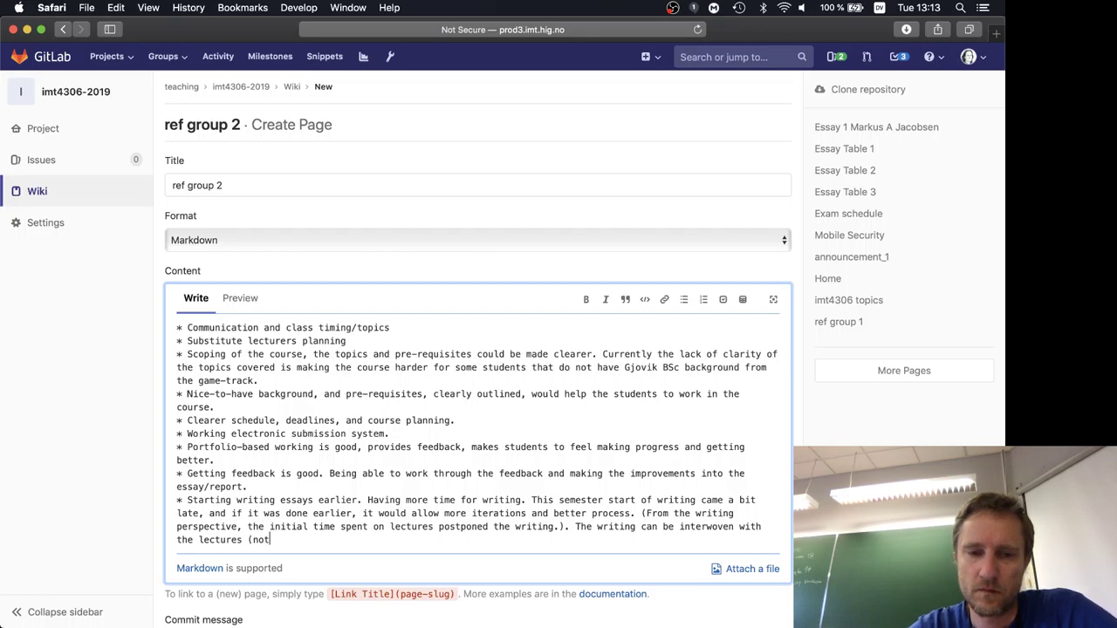
key("BackSpace")
type("confli")
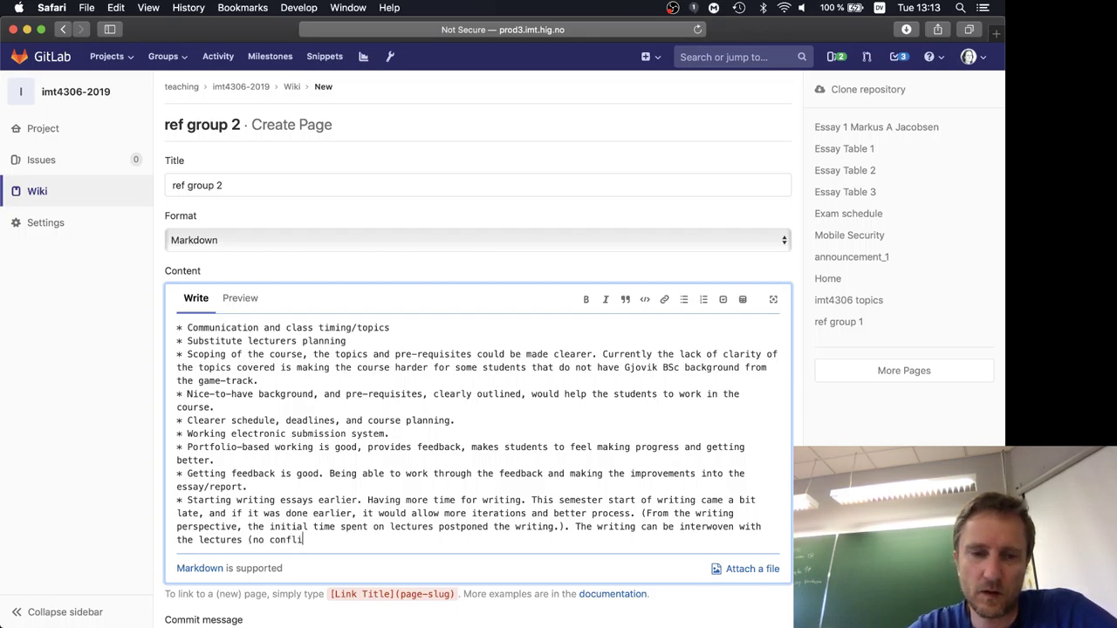
type("cts).")
Step: Add a tenth bullet reading "Timing of the final essay and review with the exam. This semester it has been too tight."
key("Return")
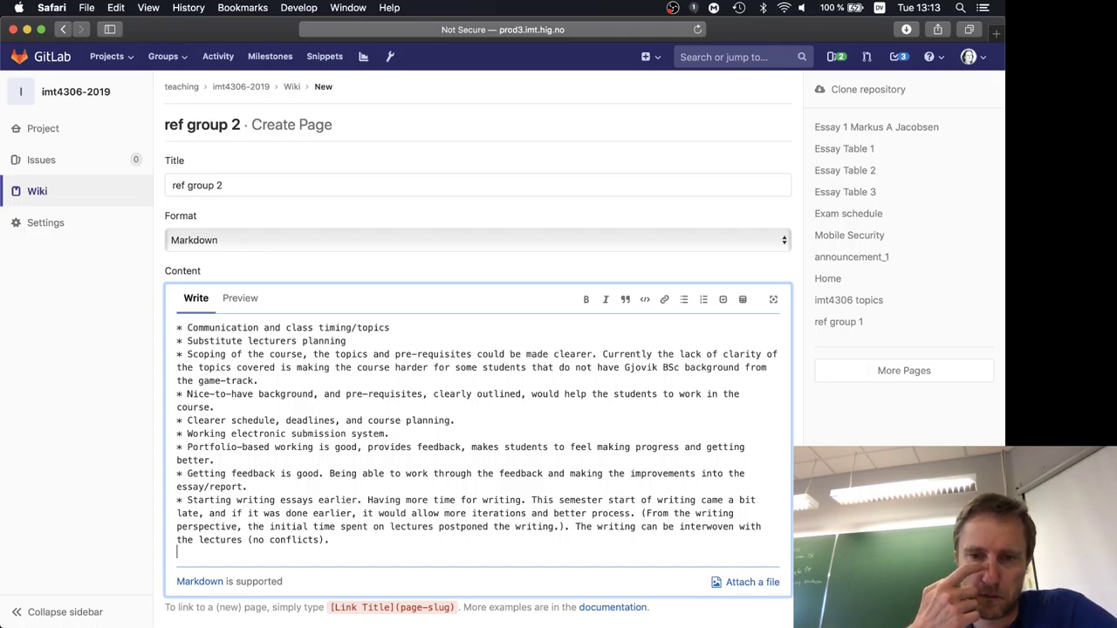
scroll(129, 568, "down", 1)
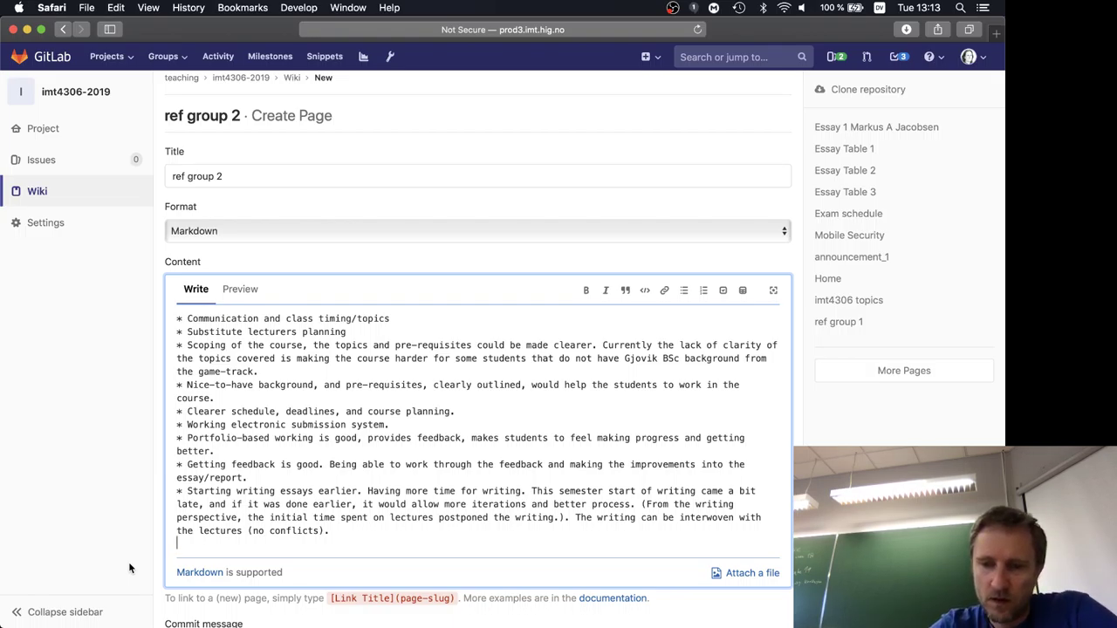
key("Return")
type("*")
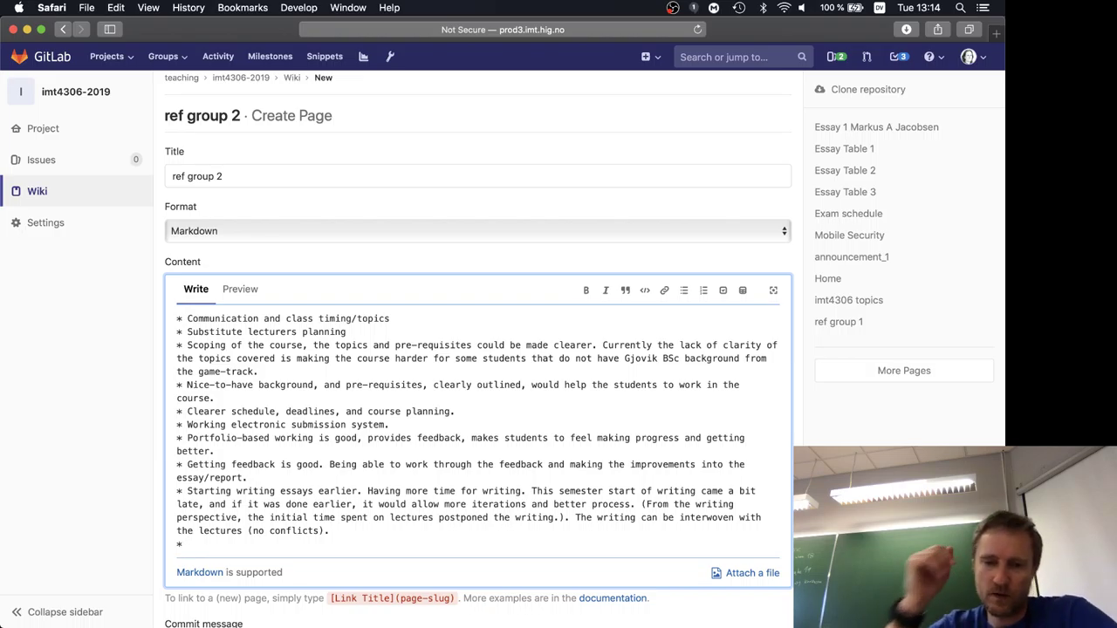
type("f")
key("BackSpace")
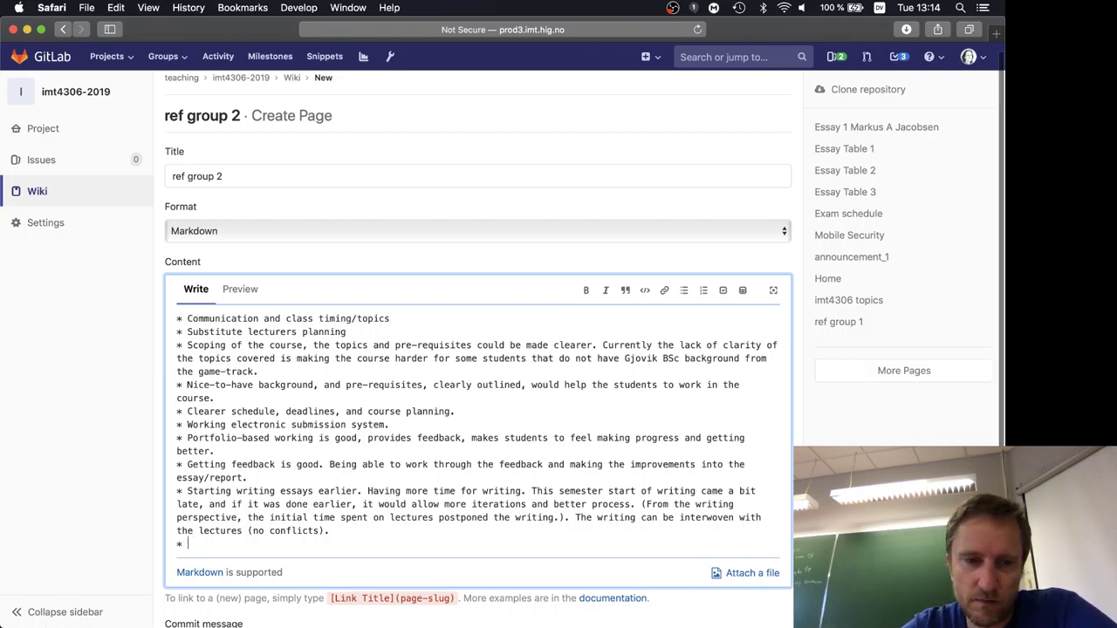
type("Timing of the ")
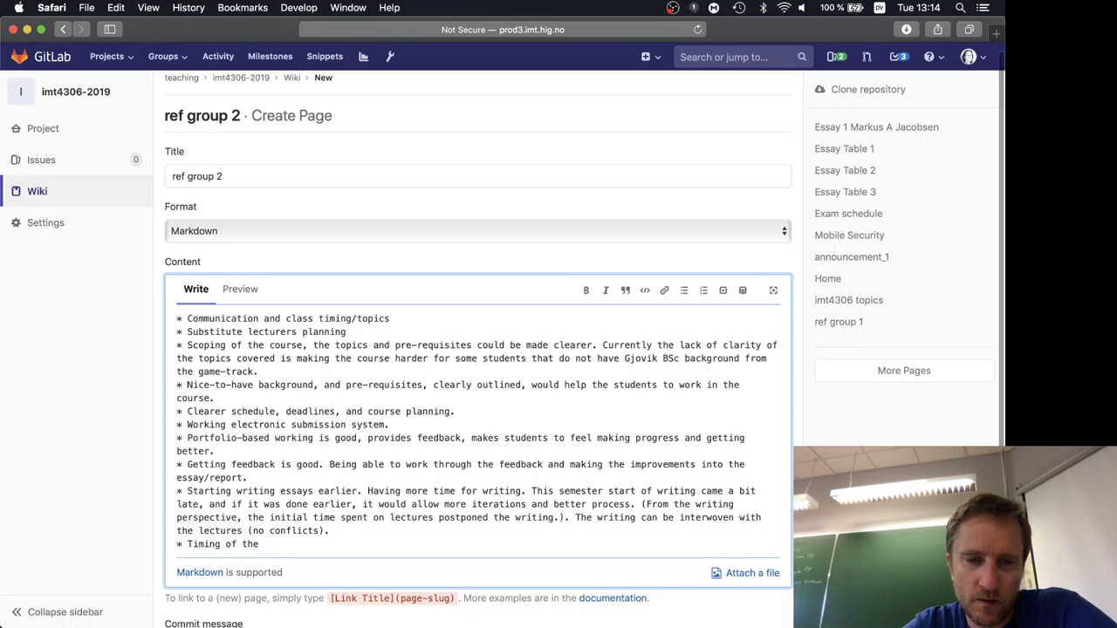
type("final essay and")
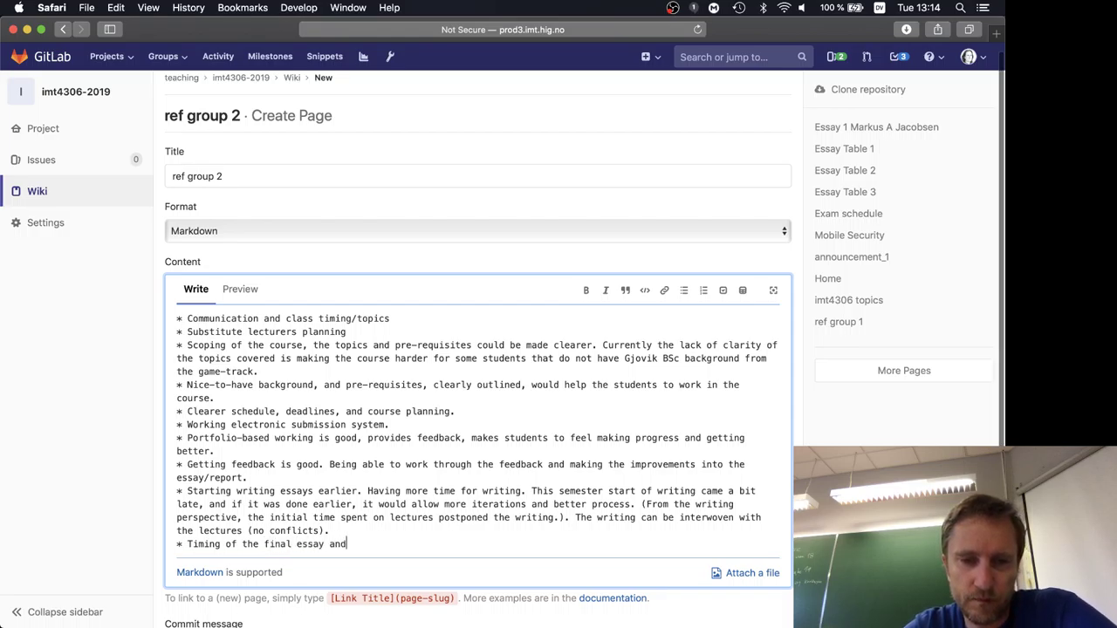
type(" review with the exam. ")
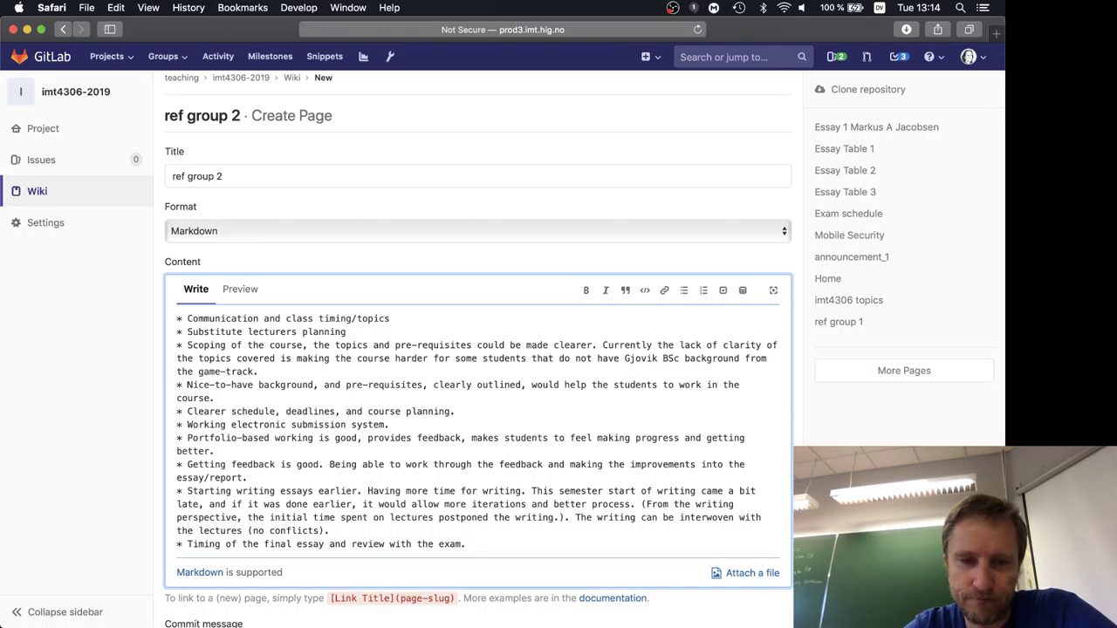
type("This semester")
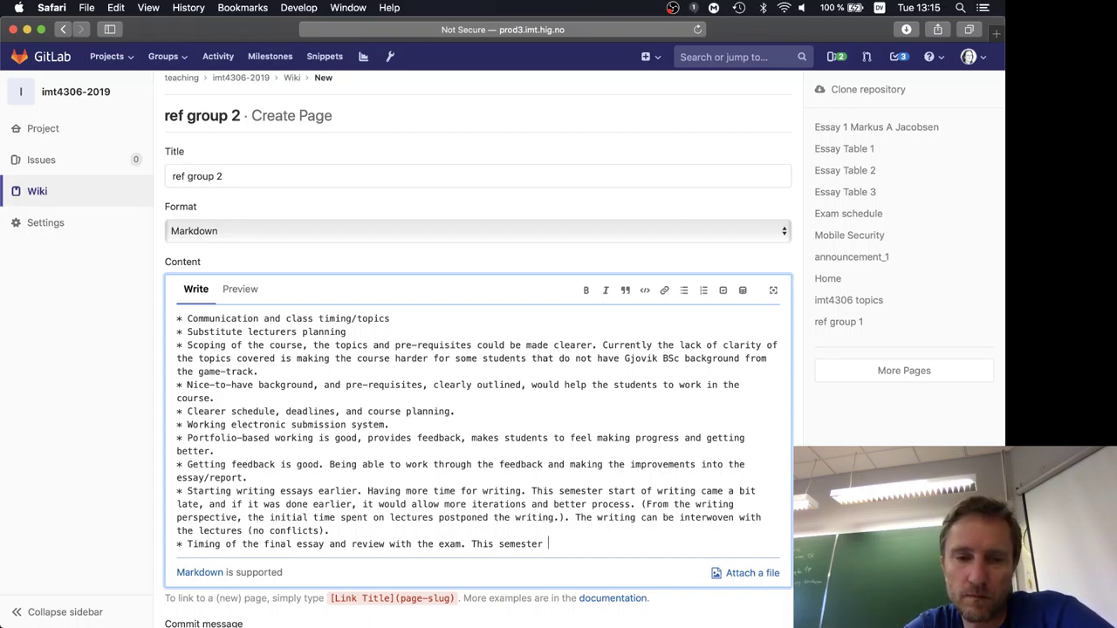
type("it ")
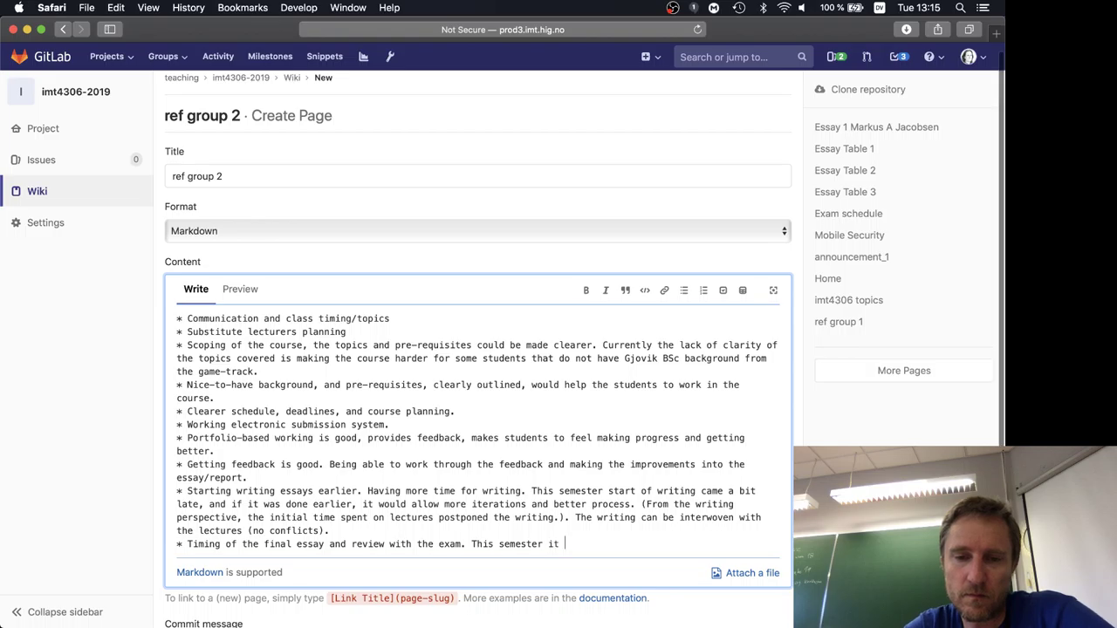
type("has been too tight.")
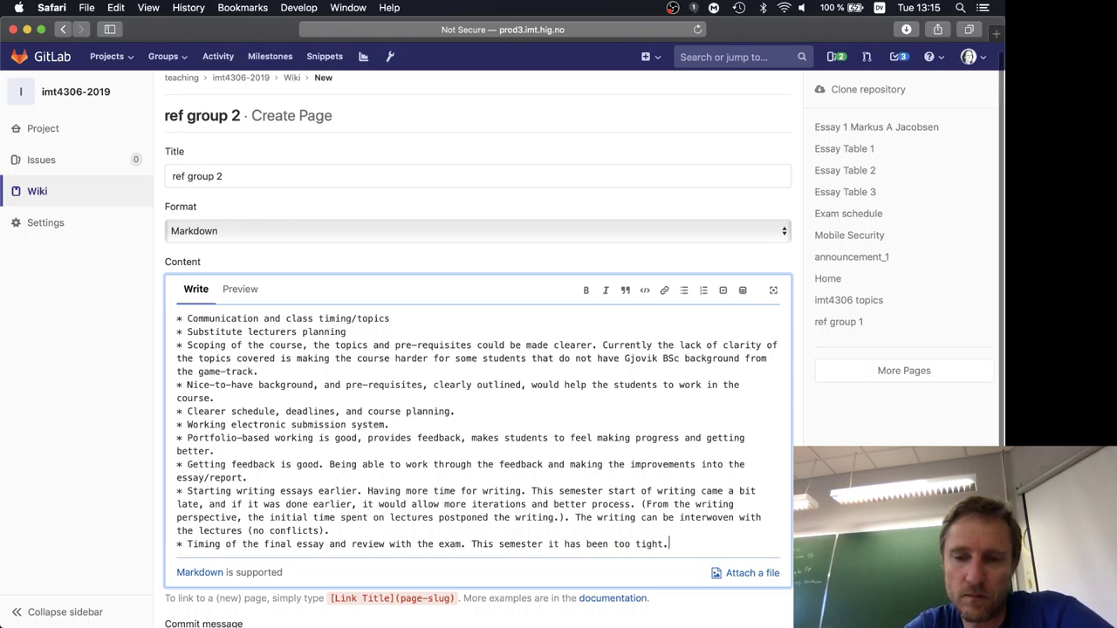
key("Return")
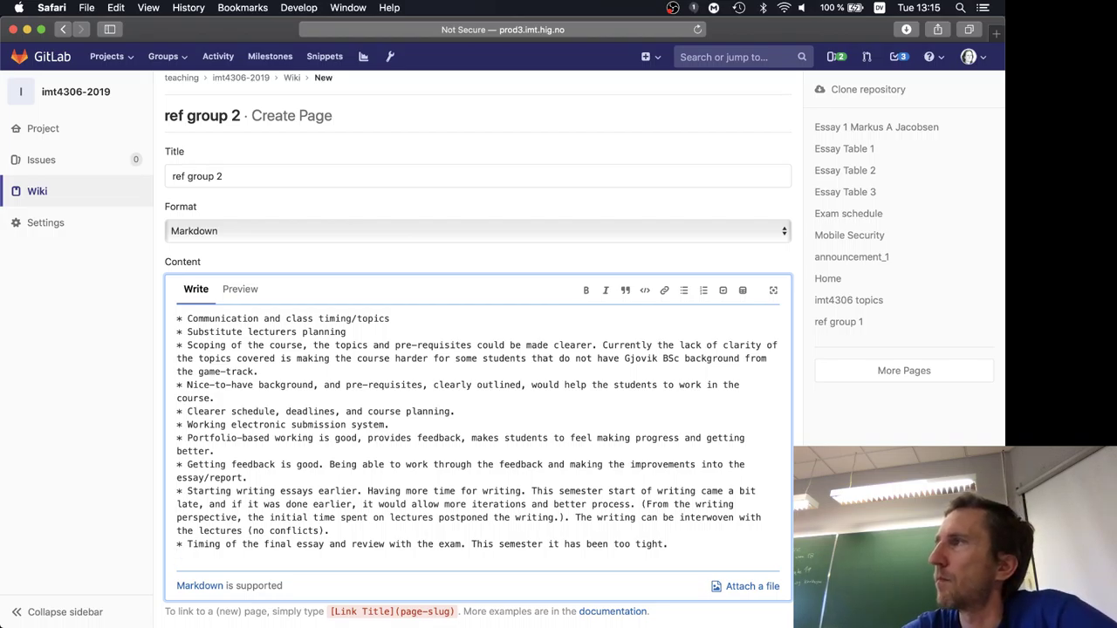
Step: Extend the new page's commit message to read "Create ref group 2 meeting notes."
scroll(113, 513, "down", 3)
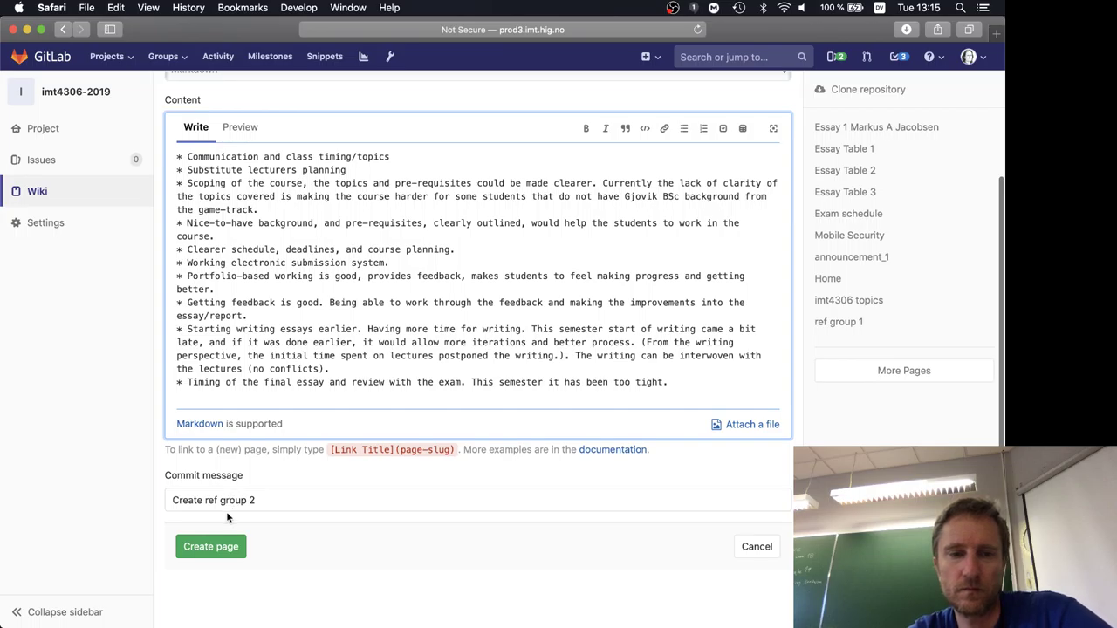
left_click(270, 499)
type("meeting no")
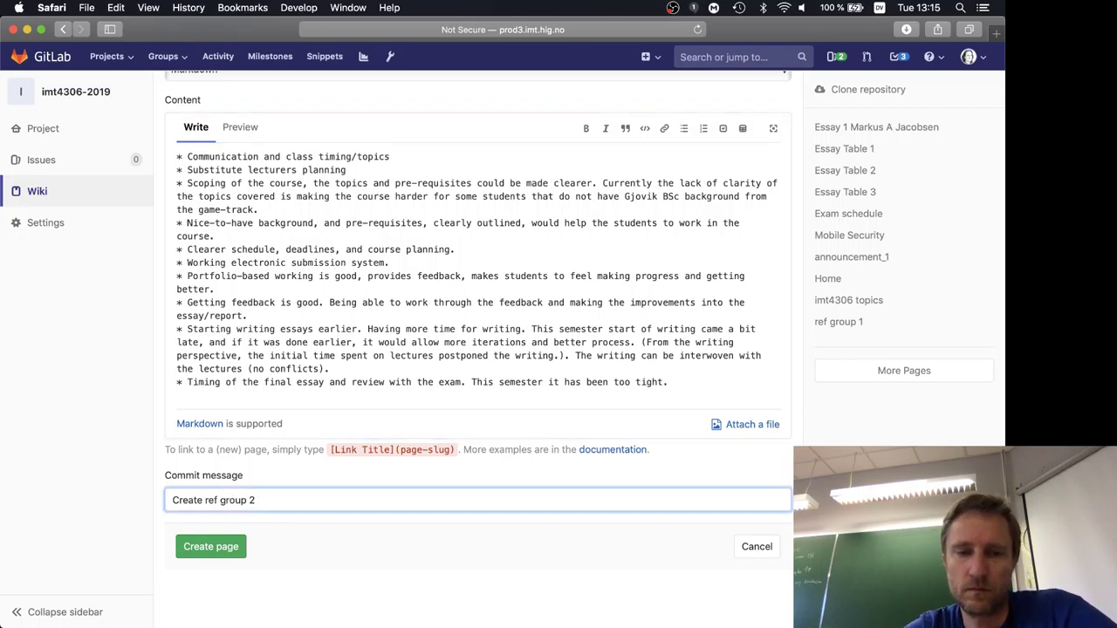
type("tes.")
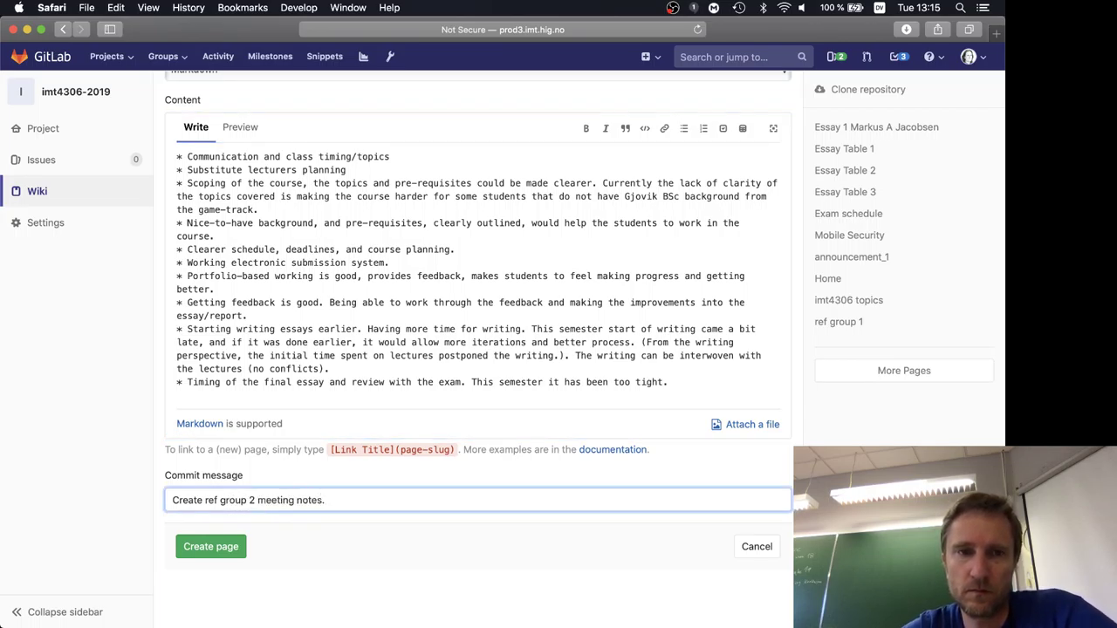
Step: Insert two new lines above the first bullet of the page content and start a Markdown heading there with "#"
scroll(235, 248, "up", 1)
left_click(178, 229)
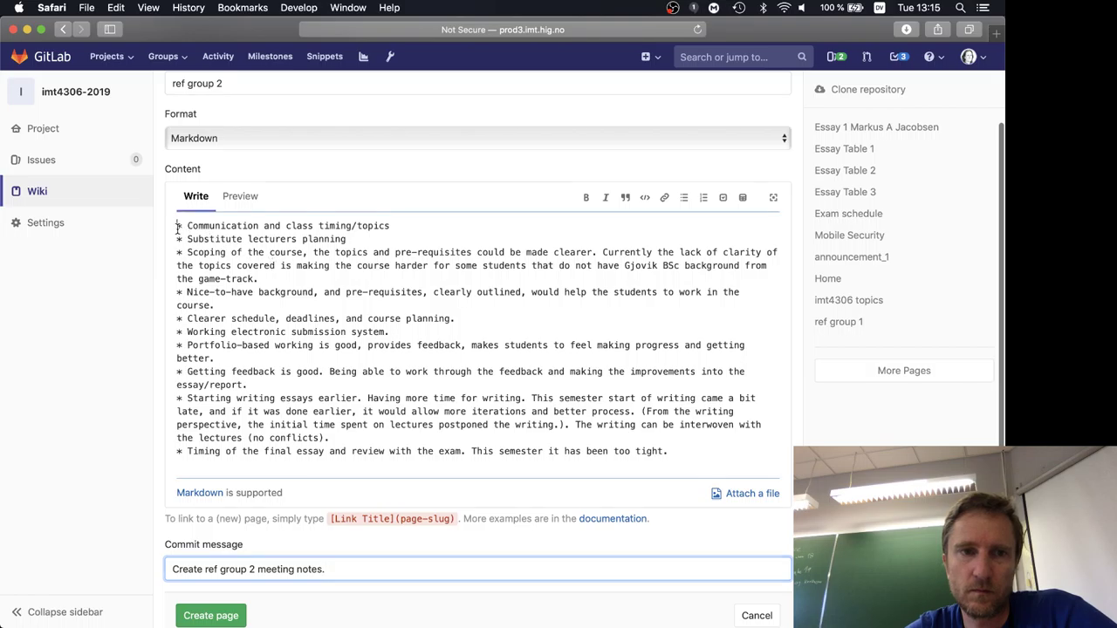
key("Return")
key("Return")
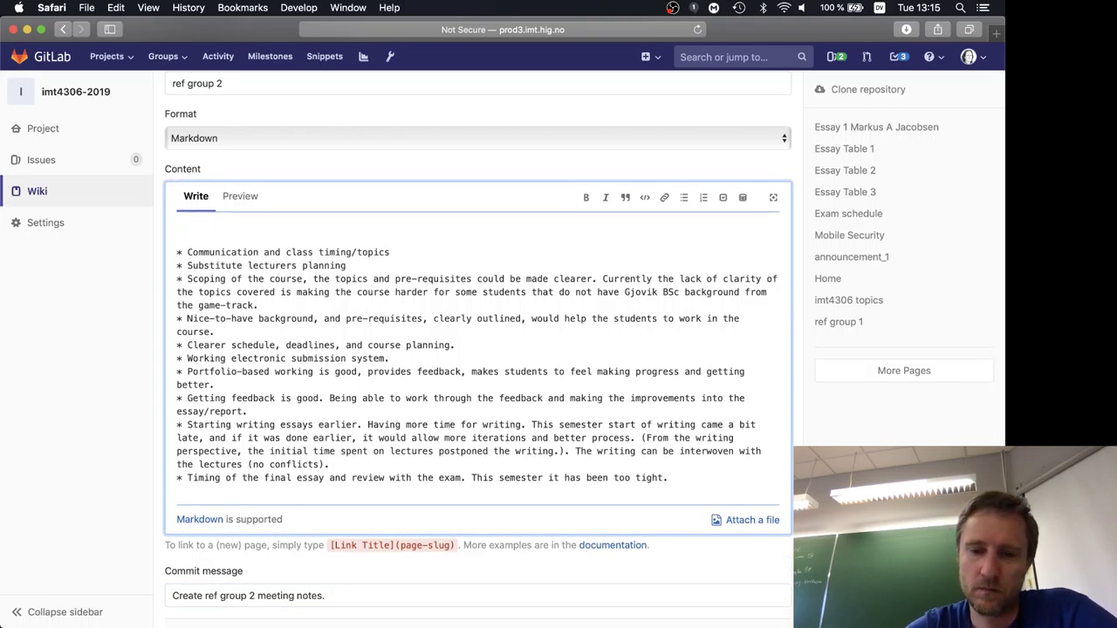
type("#")
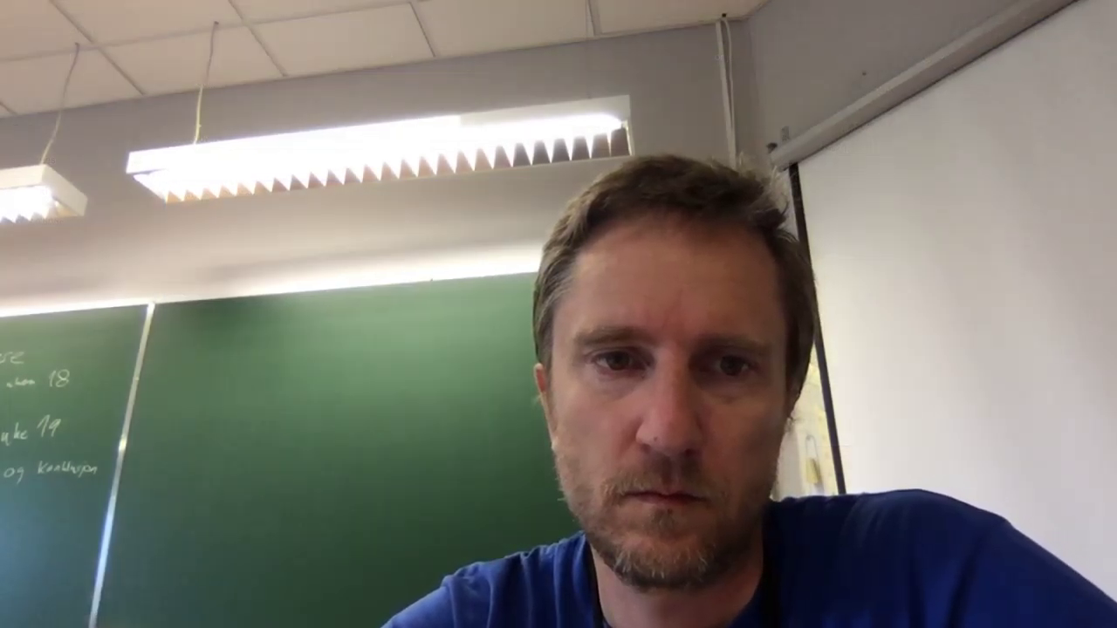